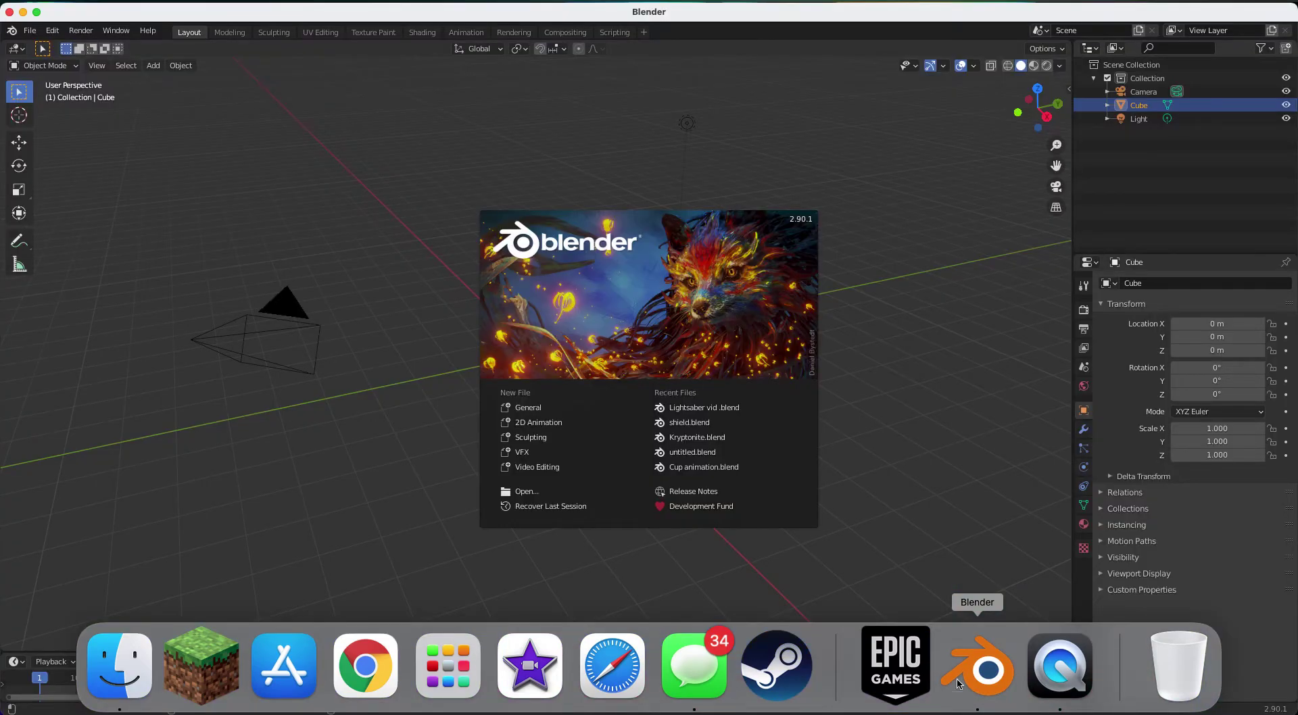
Dismiss the splash screen and examine the default cube from several angles and distances
click(914, 595)
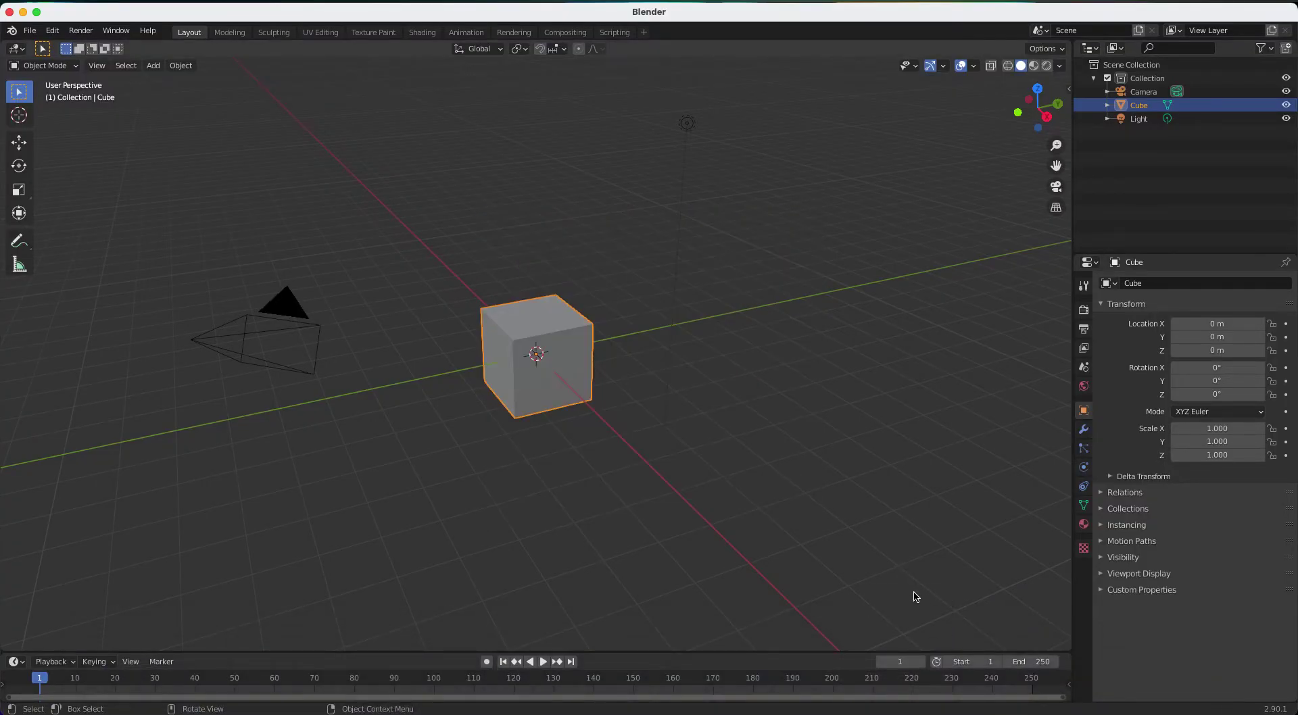
right_click(625, 372)
middle_drag(603, 305, 527, 276)
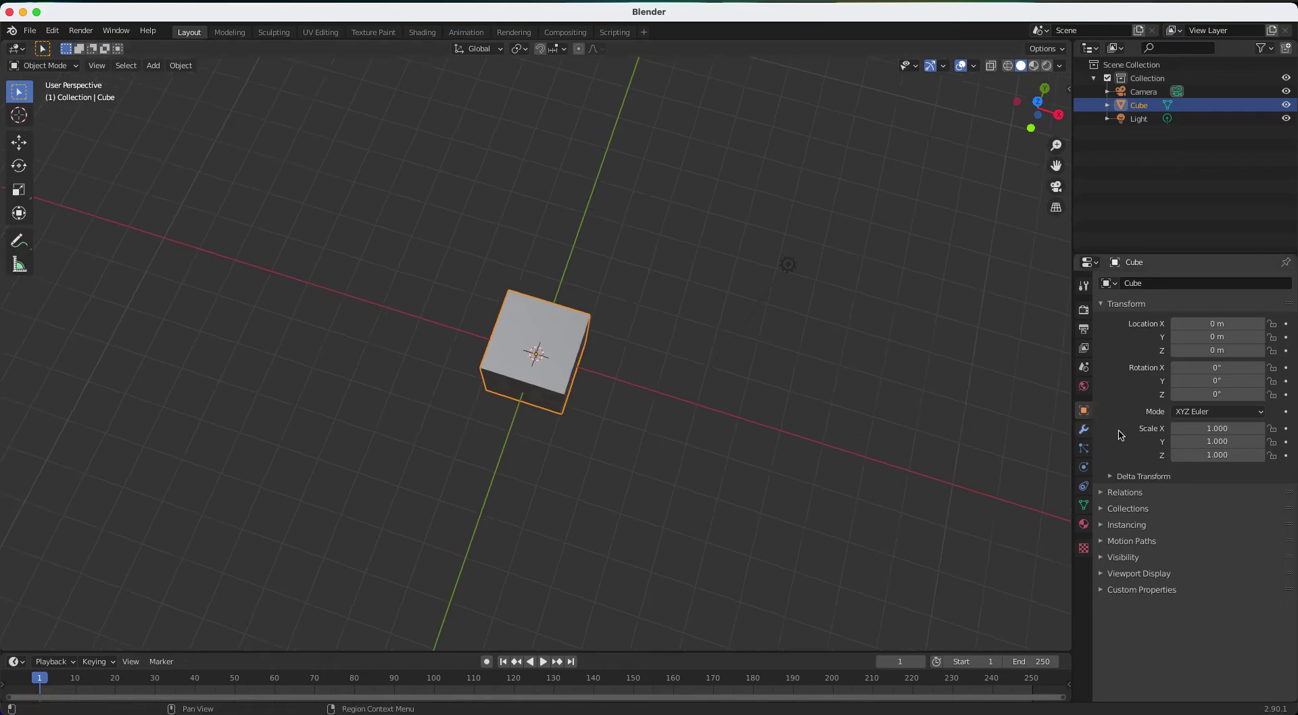
scroll(1070, 443, down, 2)
scroll(730, 387, down, 10)
scroll(718, 404, down, 20)
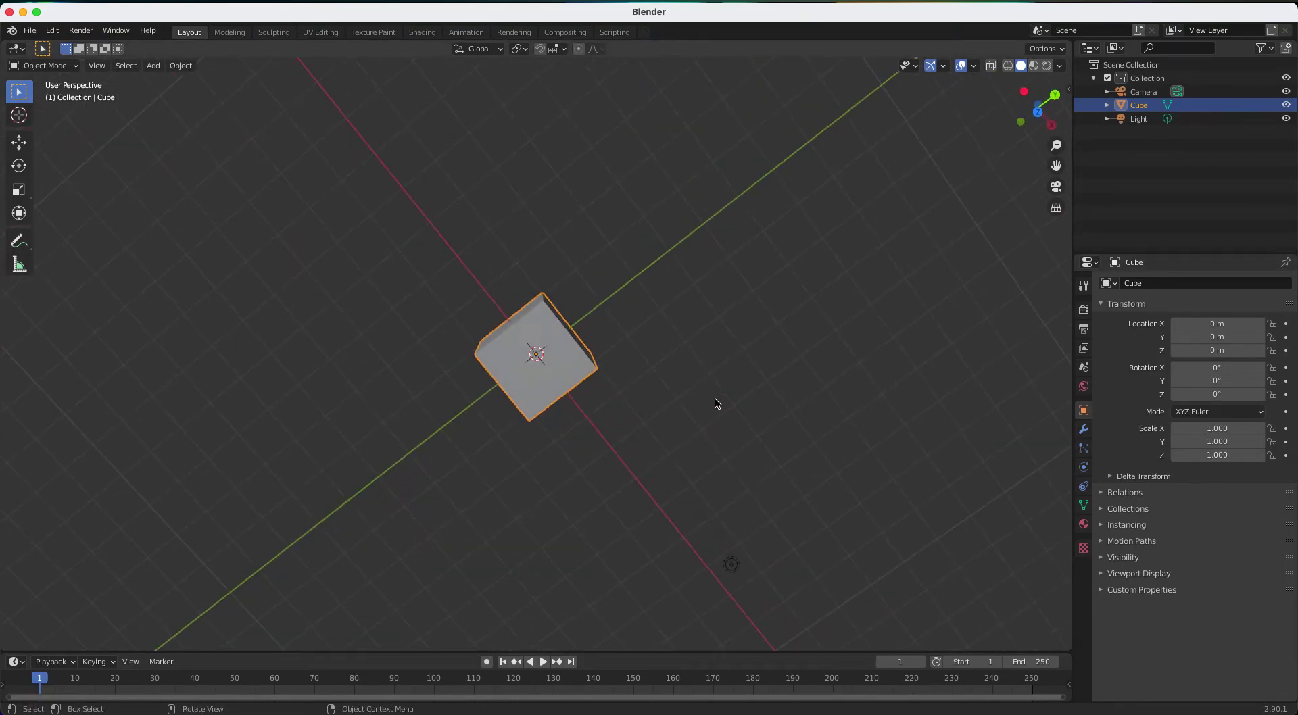
scroll(718, 404, down, 20)
scroll(717, 404, down, 20)
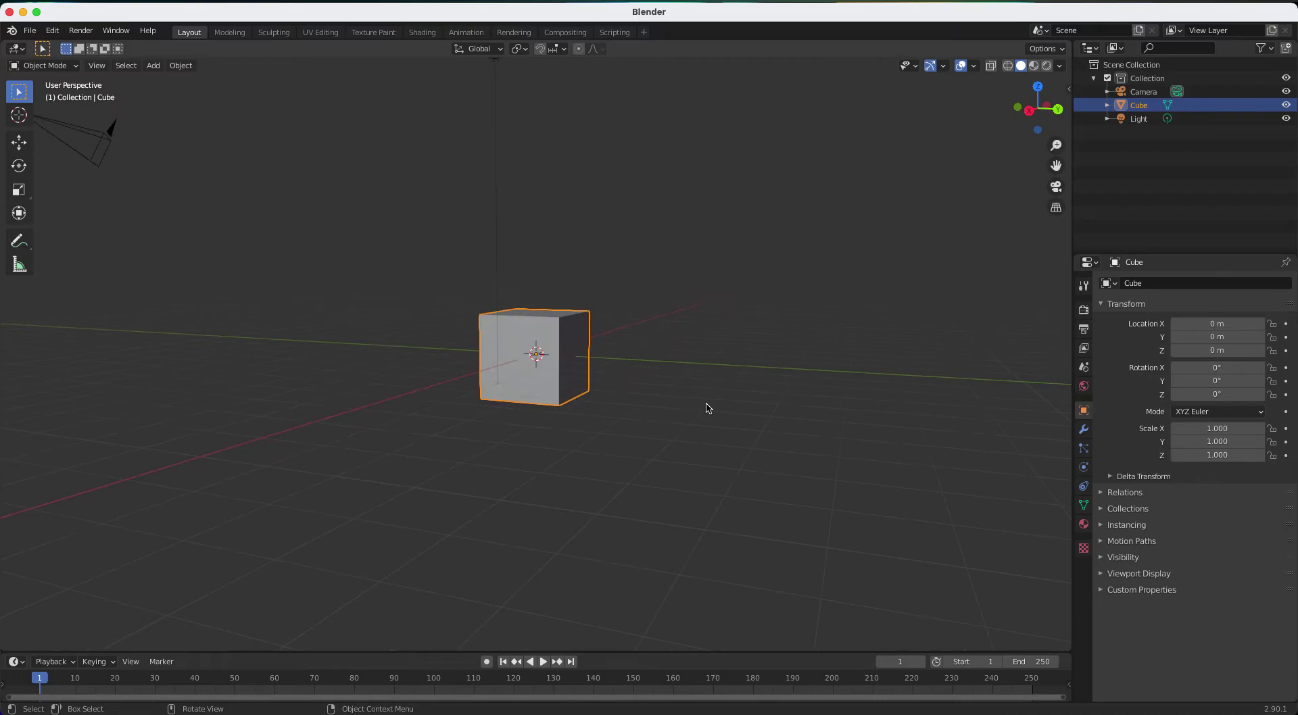
scroll(707, 408, down, 20)
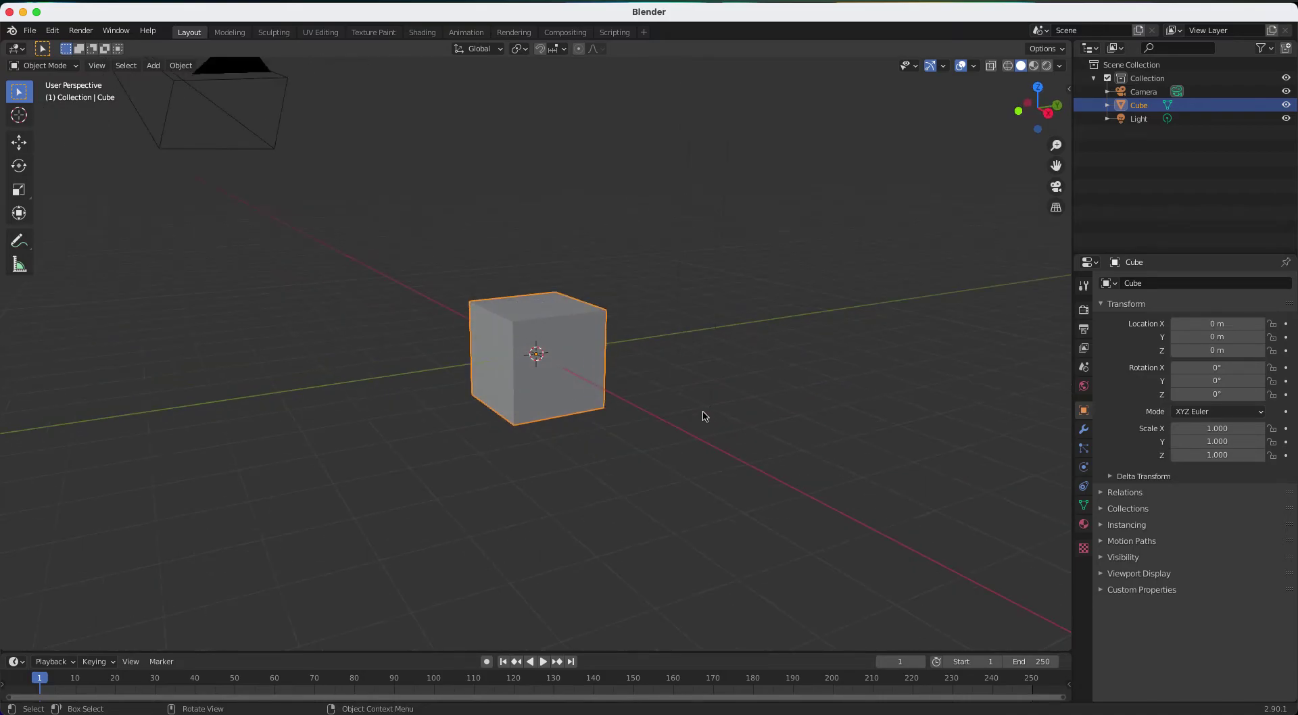
scroll(703, 416, up, 5)
scroll(703, 416, down, 3)
scroll(702, 415, down, 15)
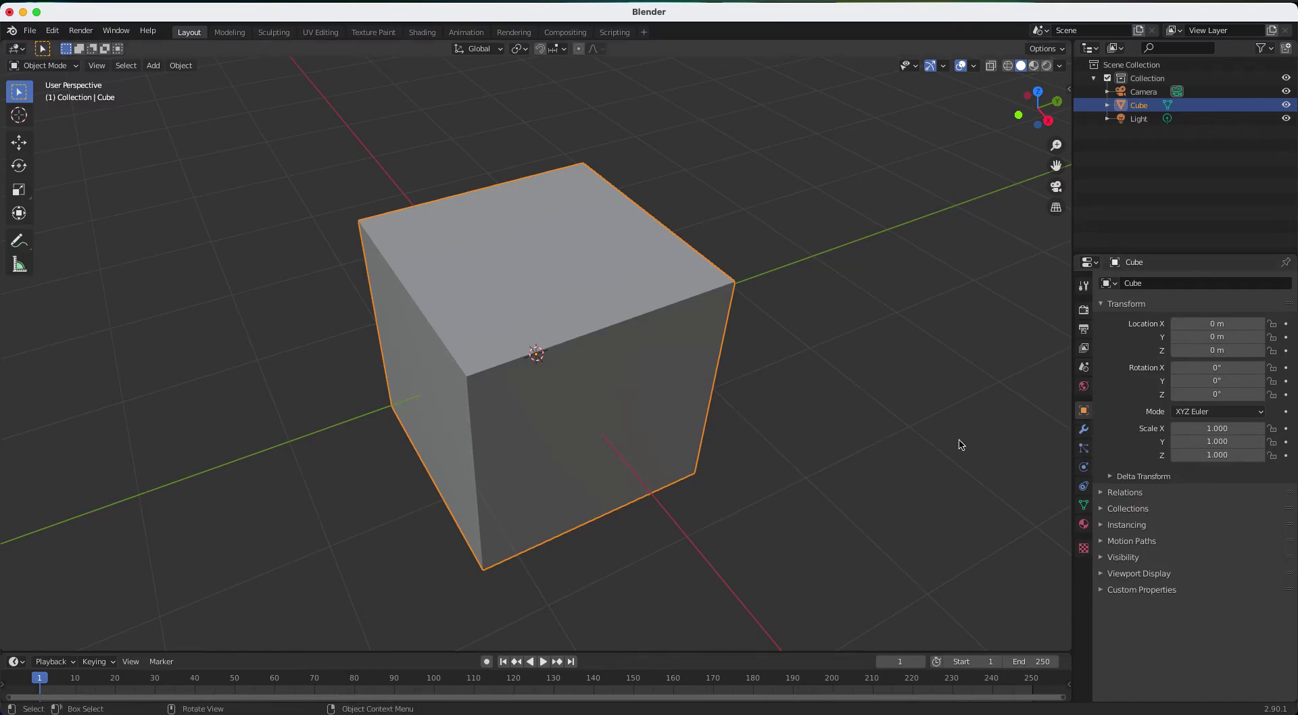
Add a Subdivision Surface modifier to the default cube
click(1085, 507)
click(1084, 410)
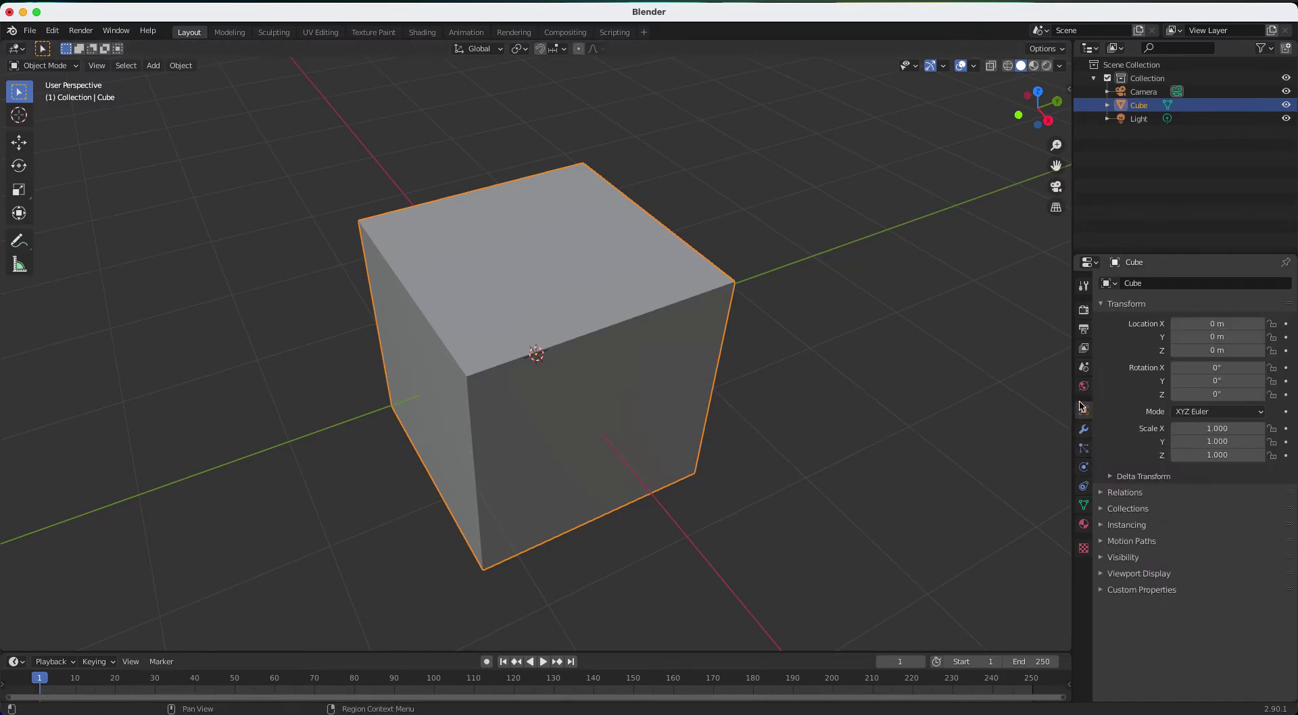
click(1084, 429)
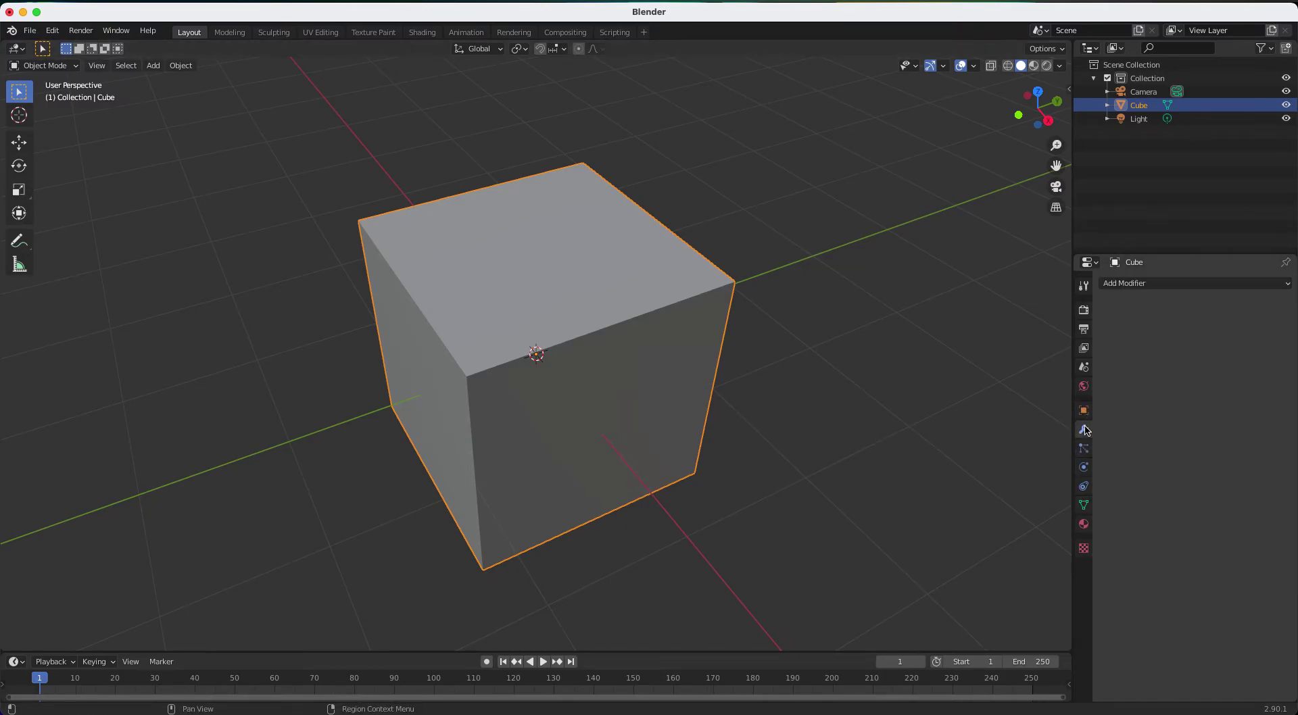
click(1181, 284)
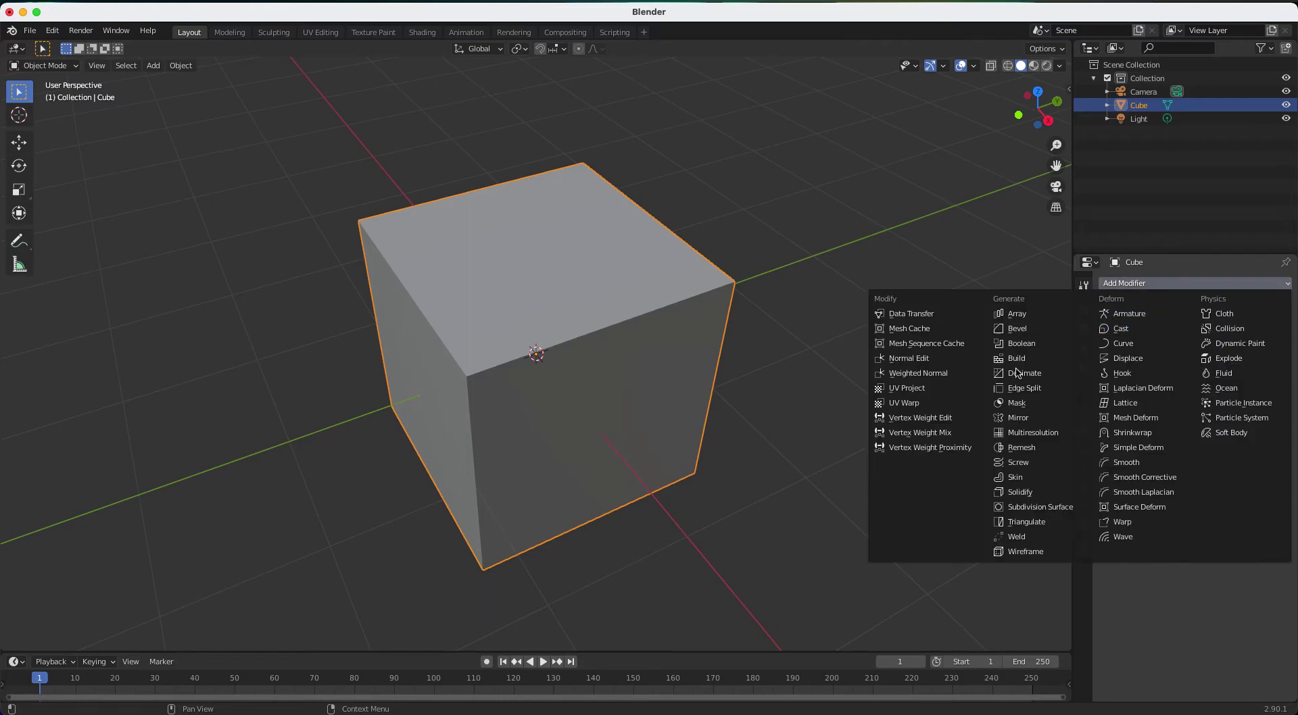
click(1042, 507)
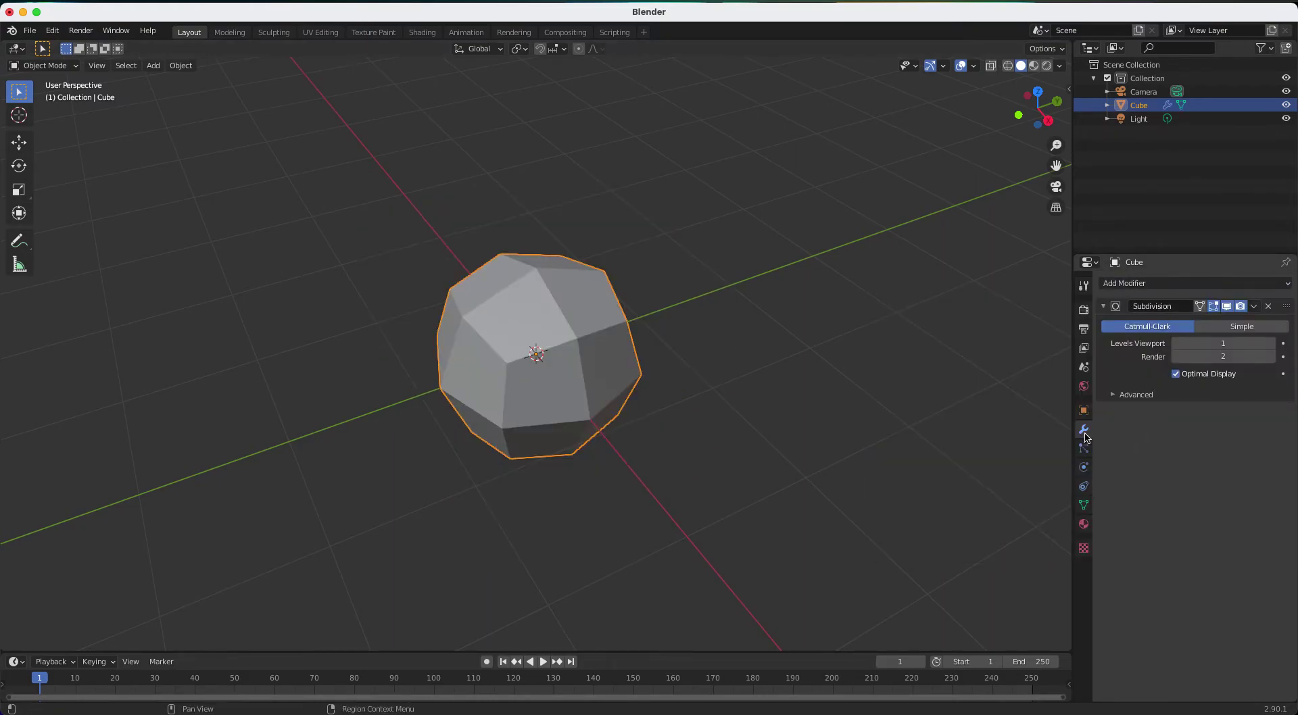
Set the Subdivision modifier's viewport levels to 5
click(1140, 285)
scroll(606, 461, left, 10)
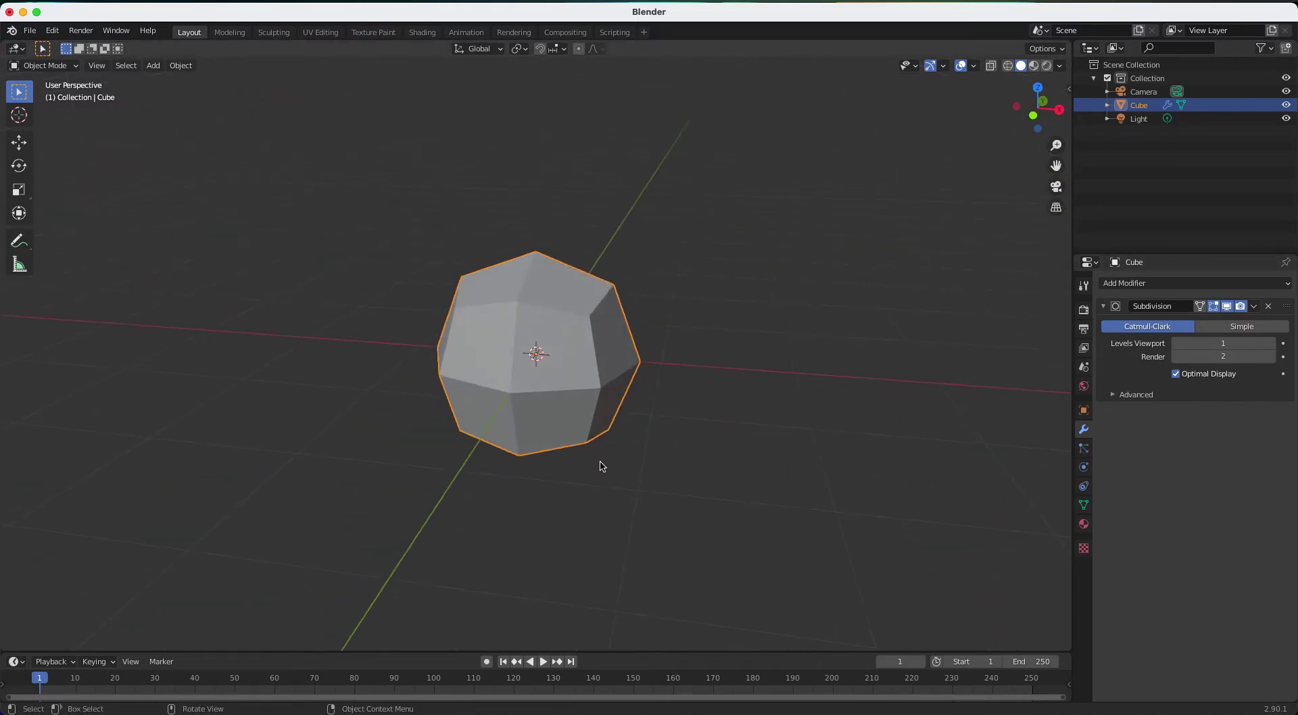
scroll(603, 465, right, 6)
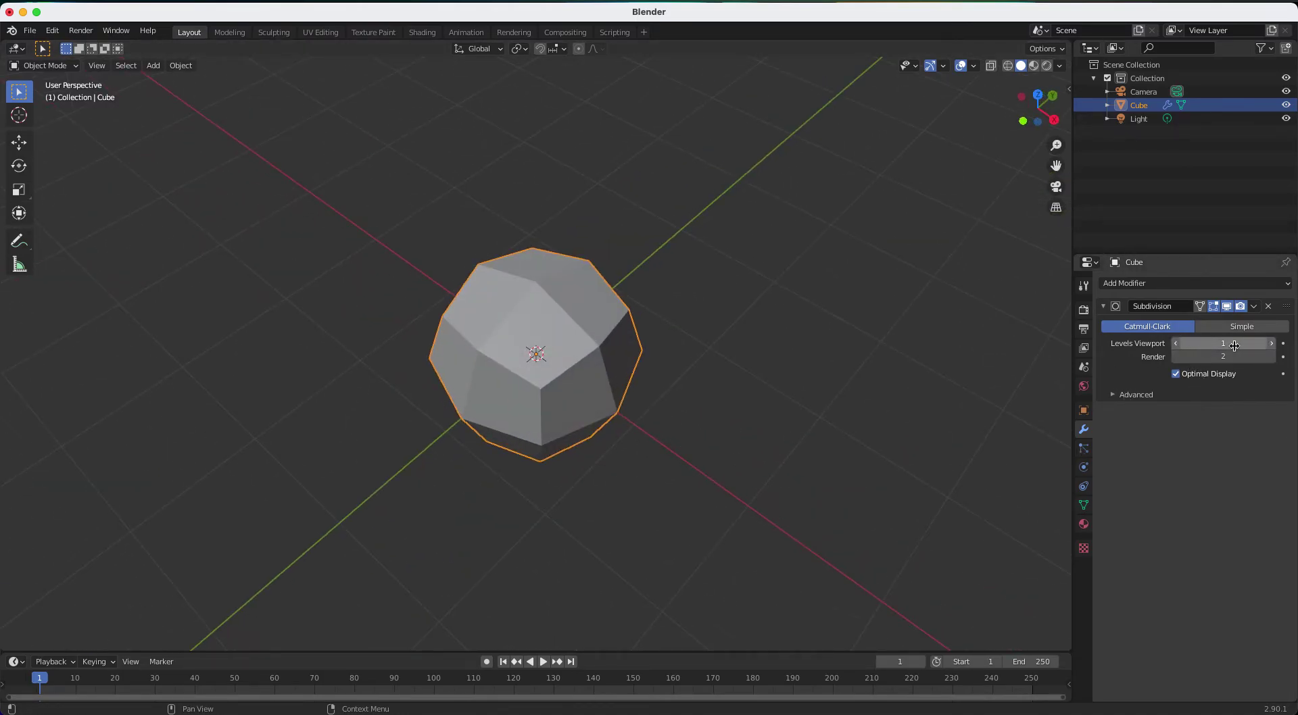
click(1271, 344)
click(1271, 344)
click(1272, 343)
click(1272, 344)
Add a Displace modifier to the subdivided cube
scroll(667, 357, down, 5)
scroll(669, 358, right, 10)
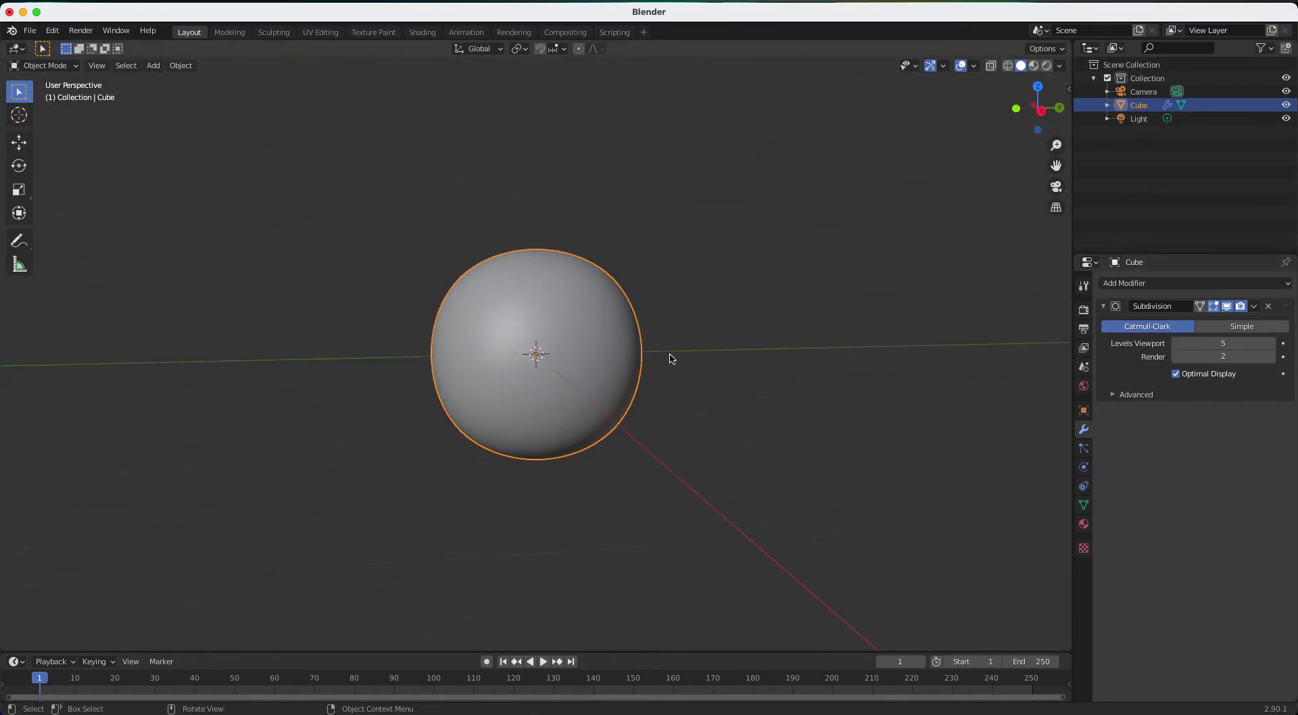
scroll(669, 357, left, 7)
scroll(667, 358, left, 10)
scroll(663, 369, down, 4)
scroll(654, 370, right, 10)
scroll(654, 369, up, 5)
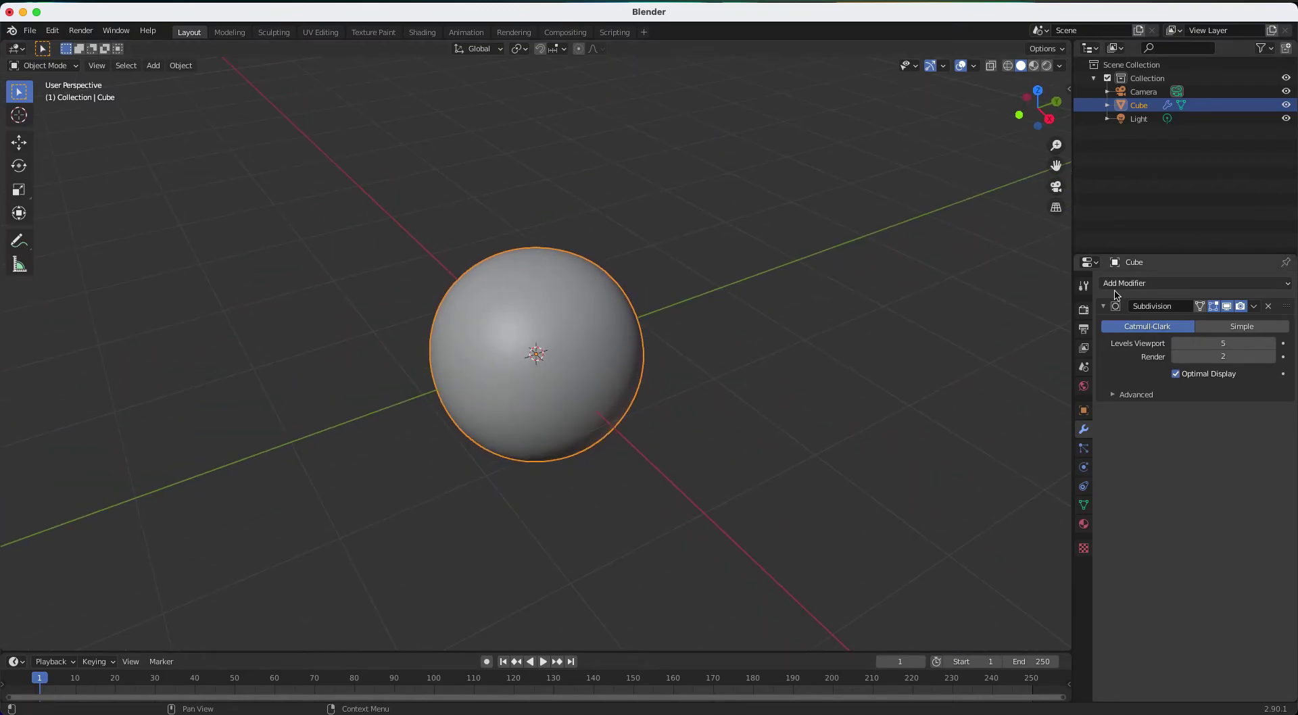
click(1135, 287)
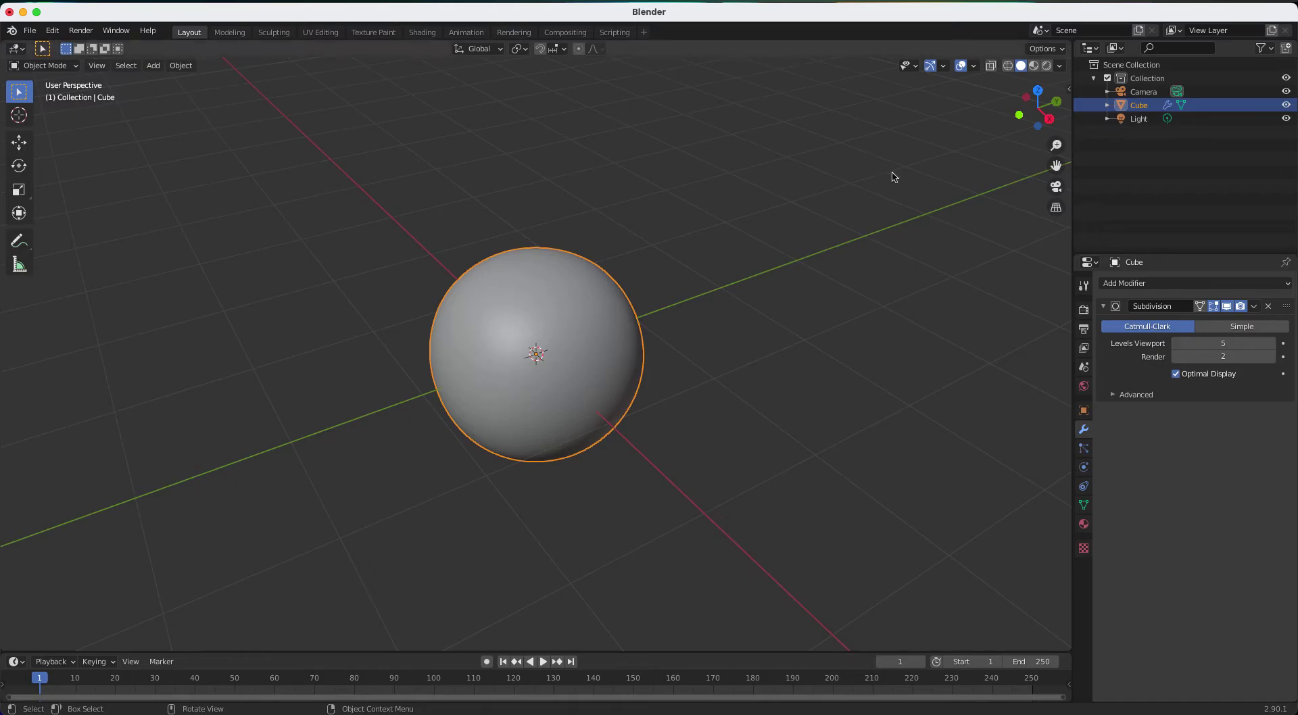
click(1119, 284)
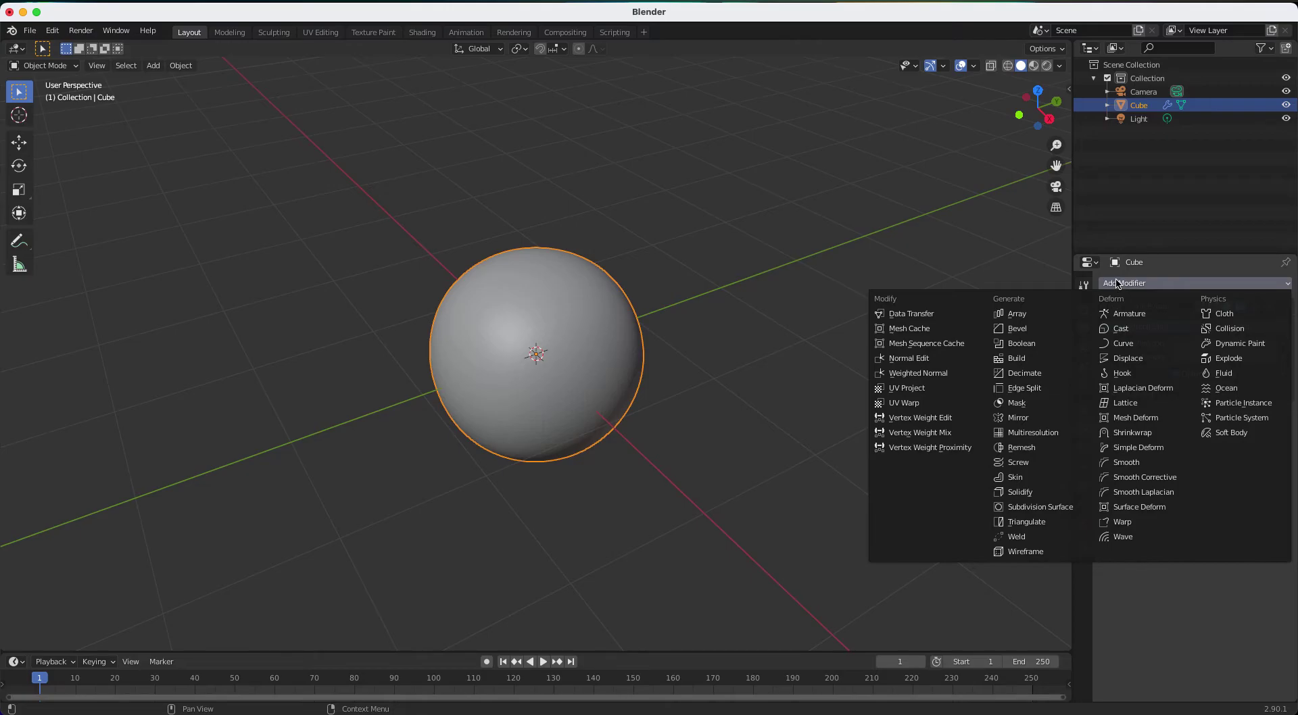
click(1154, 366)
middle_drag(725, 415, 711, 375)
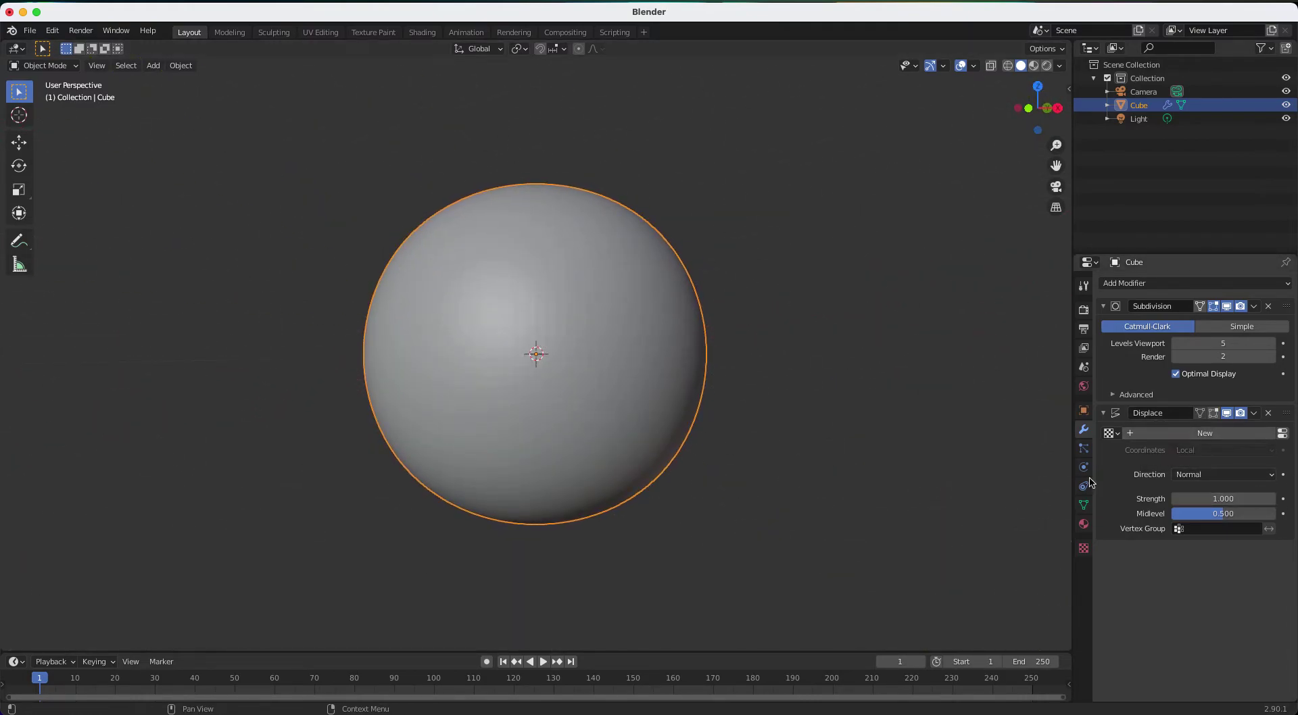
Create a new texture for the Displace modifier and name it Rock
click(1257, 438)
middle_drag(534, 443, 719, 426)
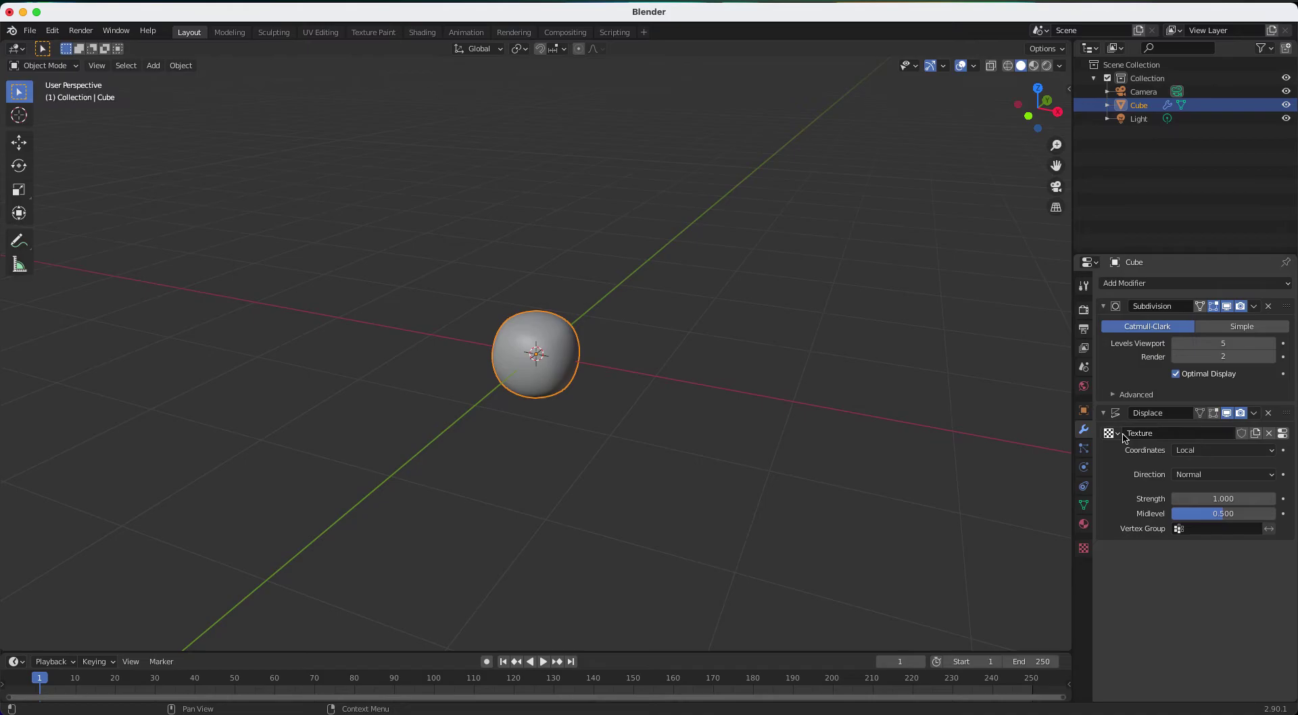
click(1207, 475)
click(1187, 451)
click(1114, 434)
click(1124, 437)
click(1153, 438)
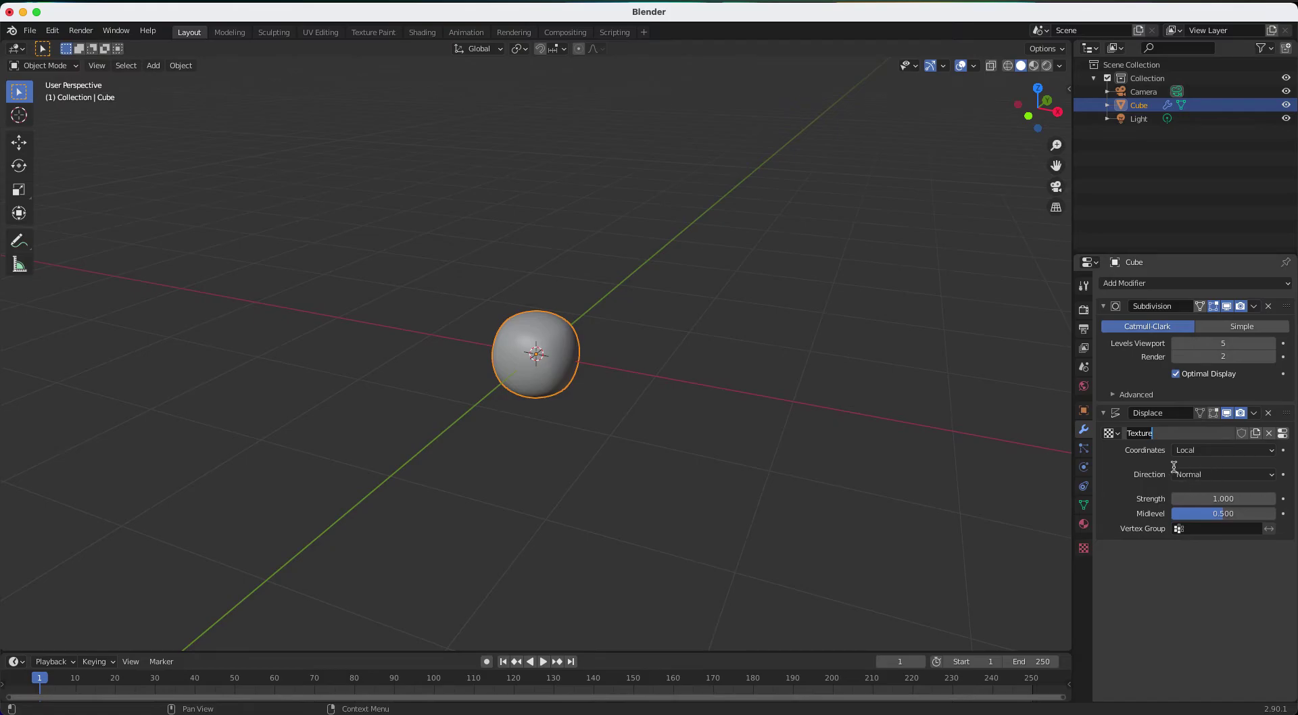
click(1177, 447)
click(1154, 437)
text(Rock)
key(Return)
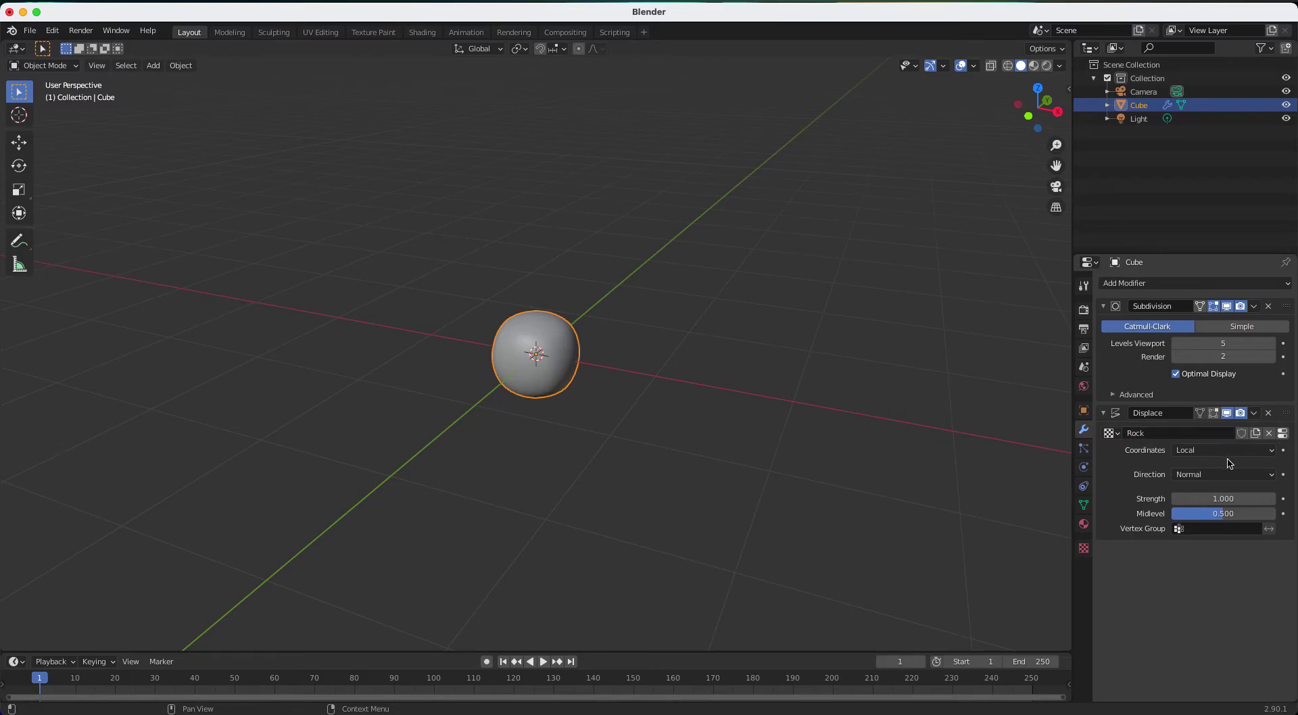
click(1216, 531)
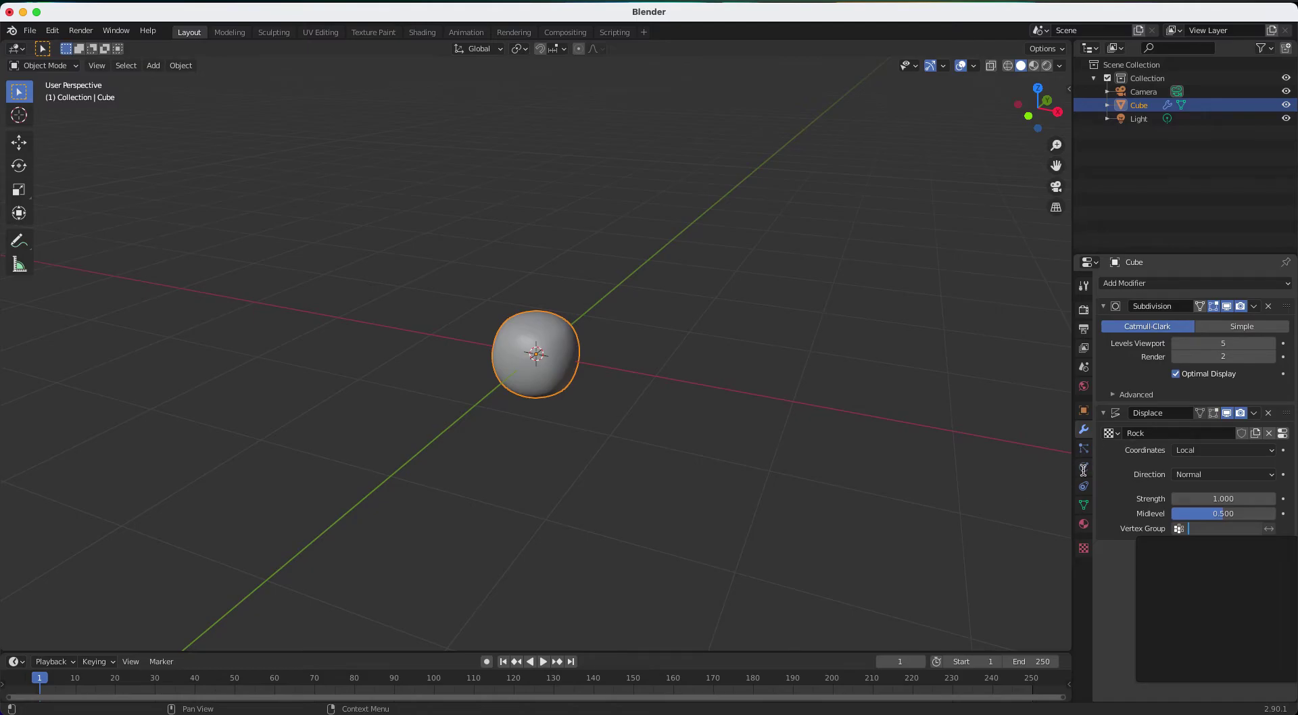
click(1083, 471)
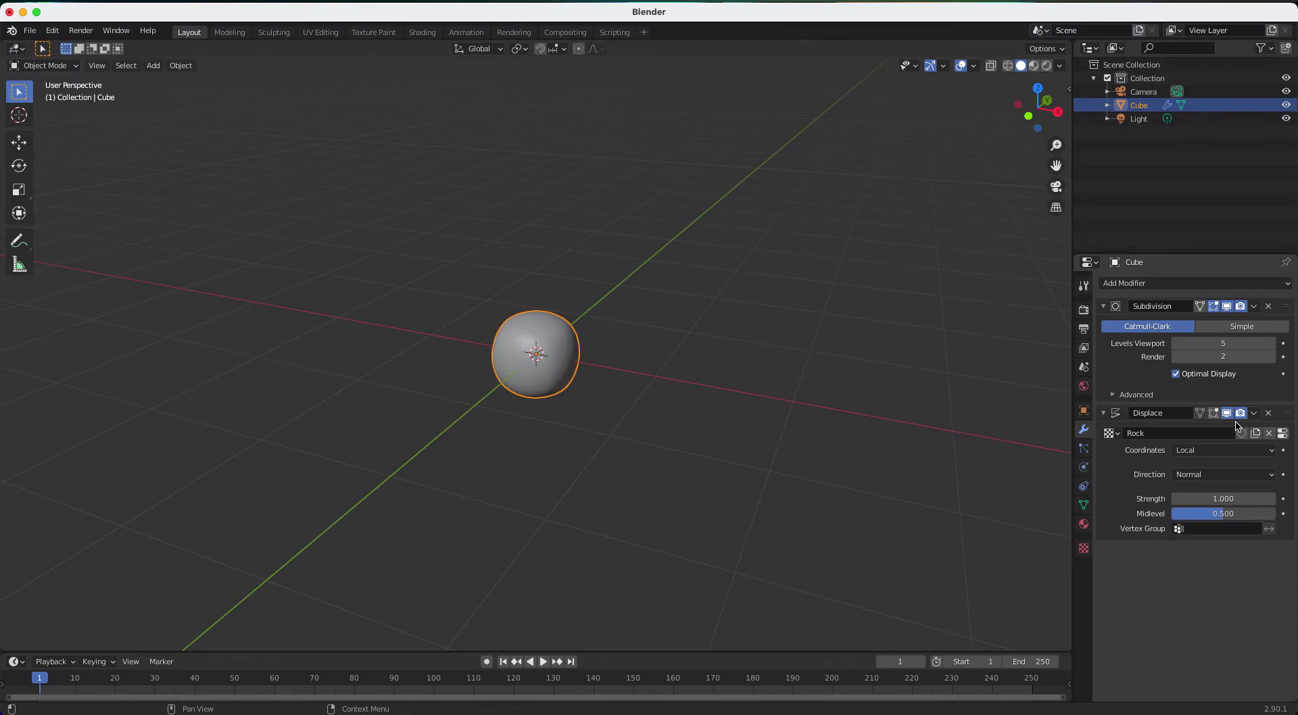
click(1253, 413)
click(1216, 451)
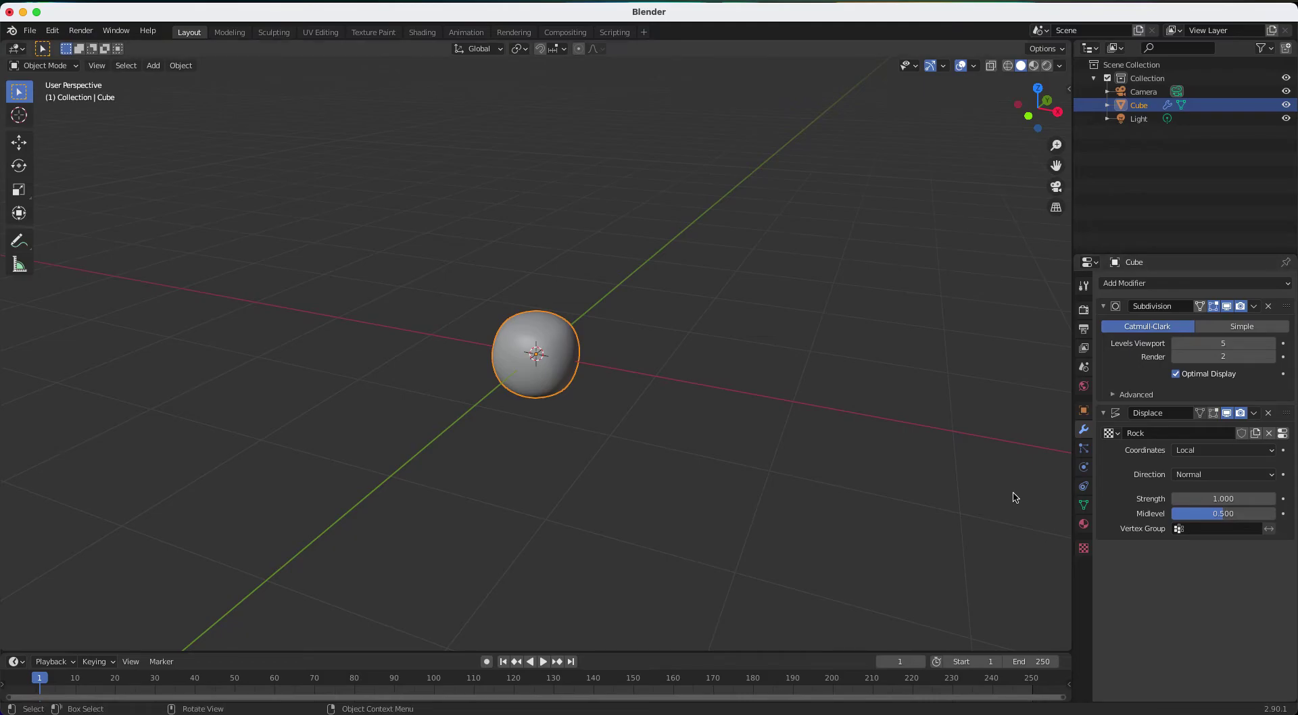
Change the Rock texture's type to Voronoi and resize the displaced object
click(1084, 547)
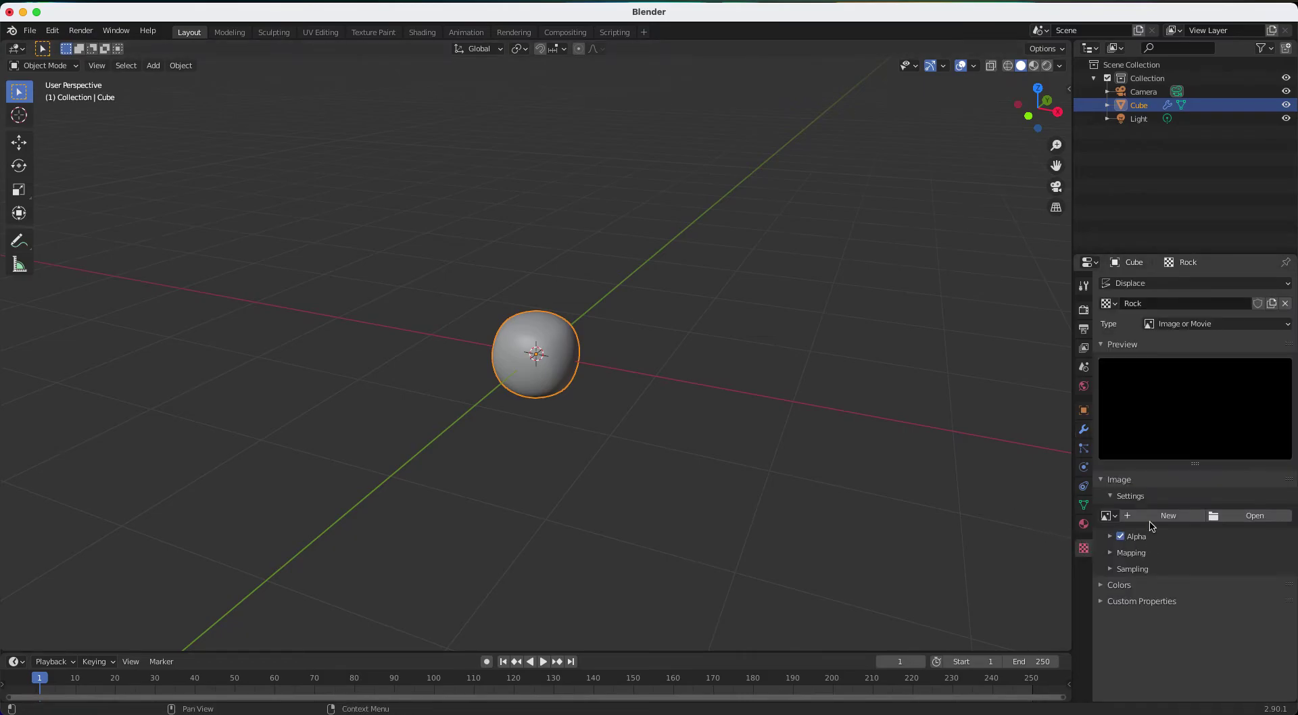
click(1200, 325)
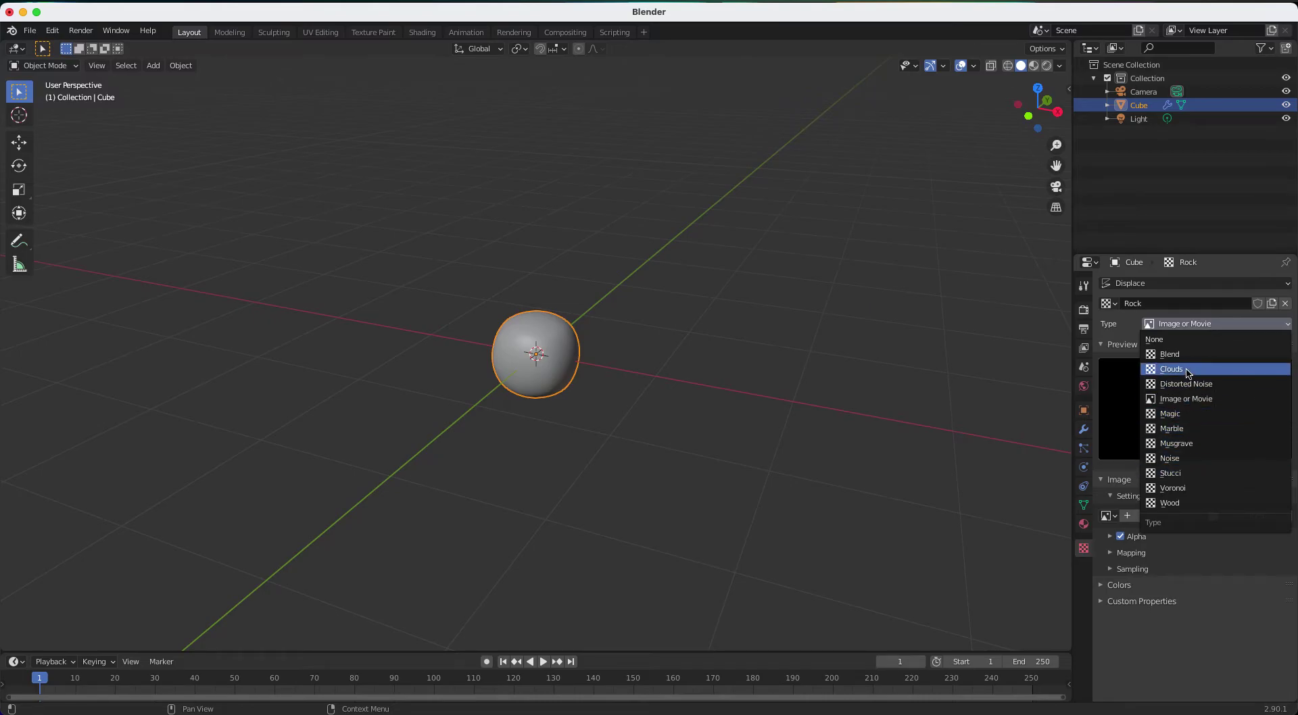
click(1174, 487)
mouse_move(473, 338)
middle_down()
mouse_move(504, 353)
mouse_move(488, 348)
middle_up()
key(s)
click(516, 349)
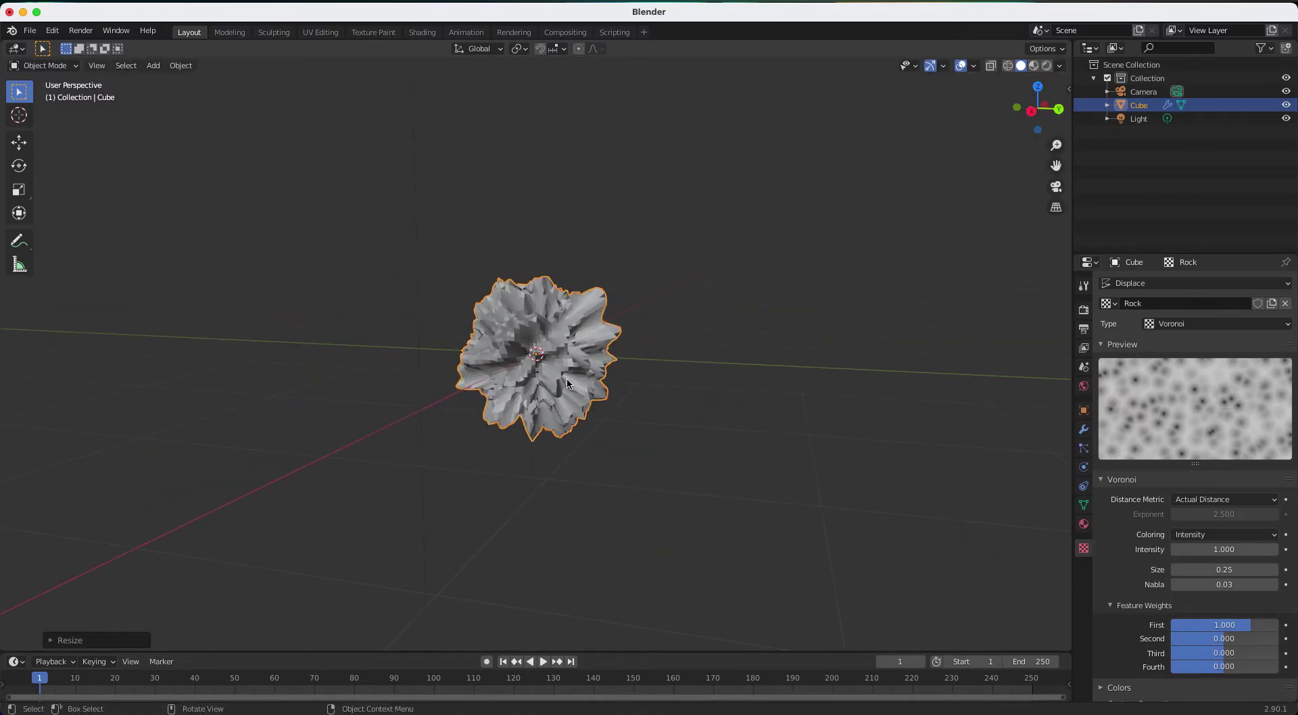
Set the Voronoi texture's intensity to 1.200 and its size to 0.64
drag(1184, 550, 1224, 570)
scroll(704, 442, right, 10)
scroll(706, 446, right, 15)
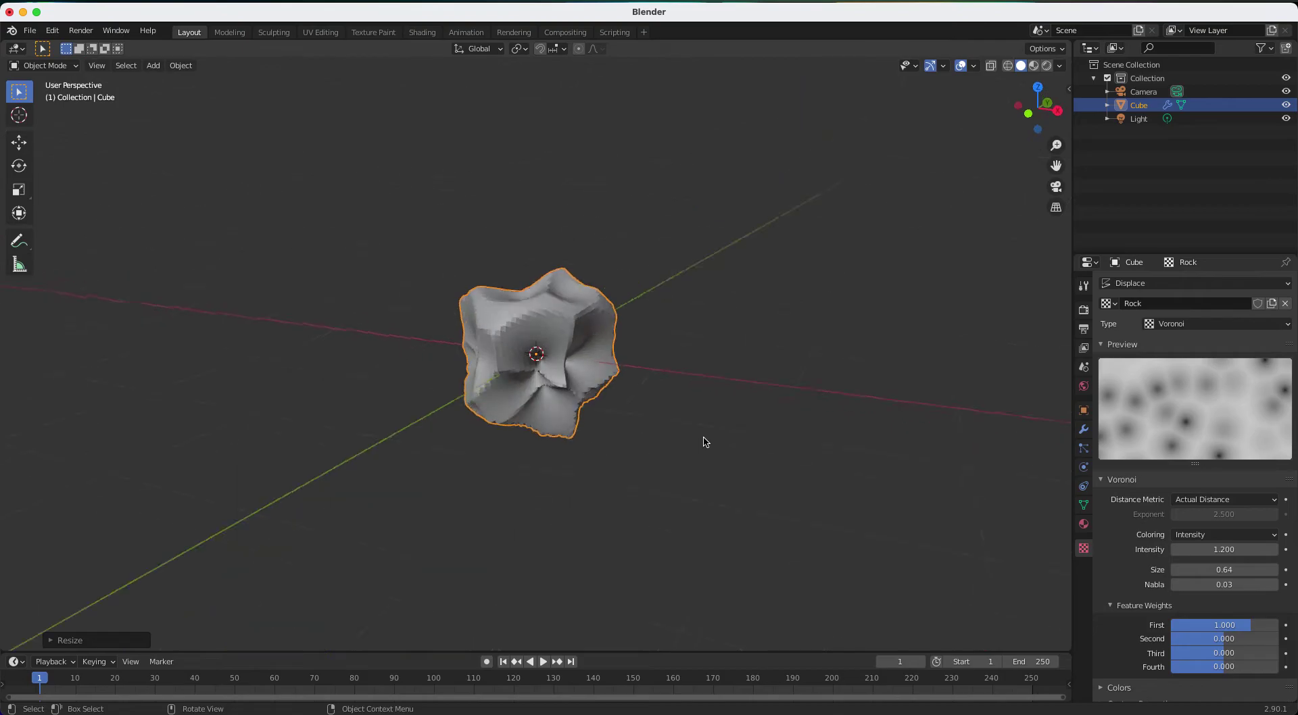
scroll(1217, 595, down, 1)
scroll(721, 490, down, 8)
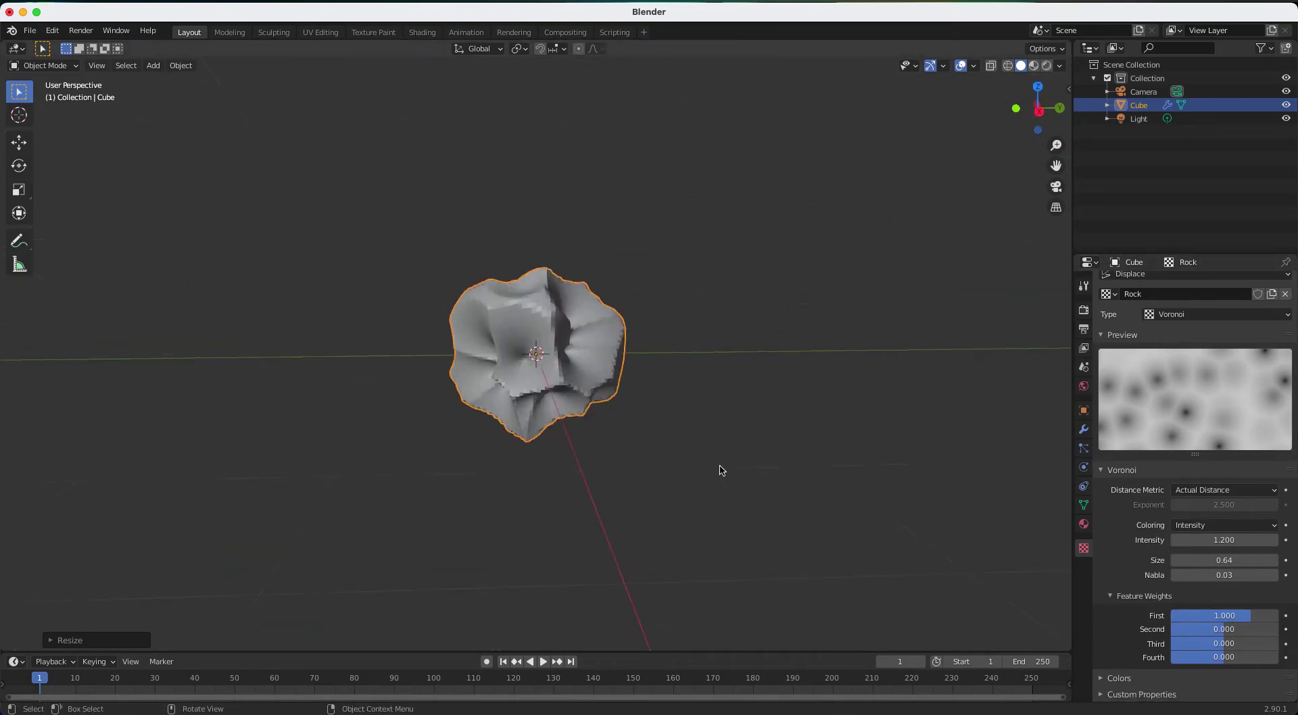
right_click(730, 272)
click(730, 269)
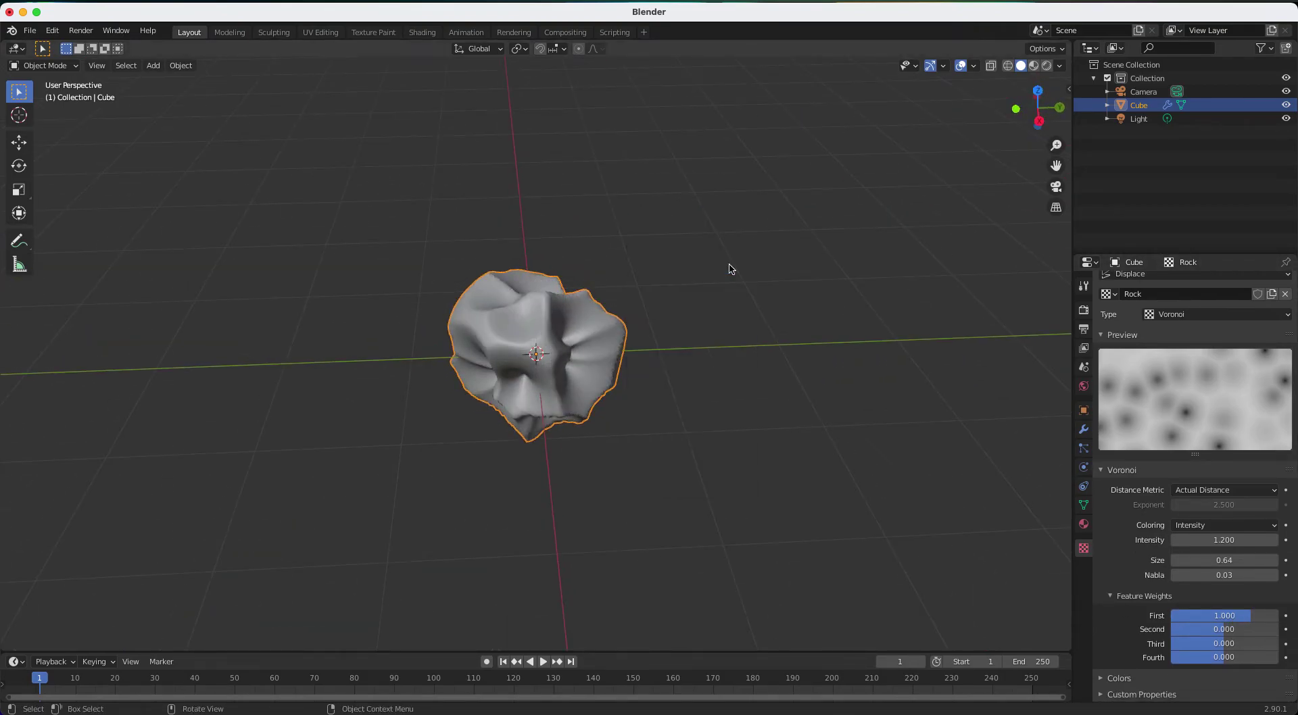
Try to reshape the rock in Edit Mode by moving individual corner vertices of its cube cage
key(Tab)
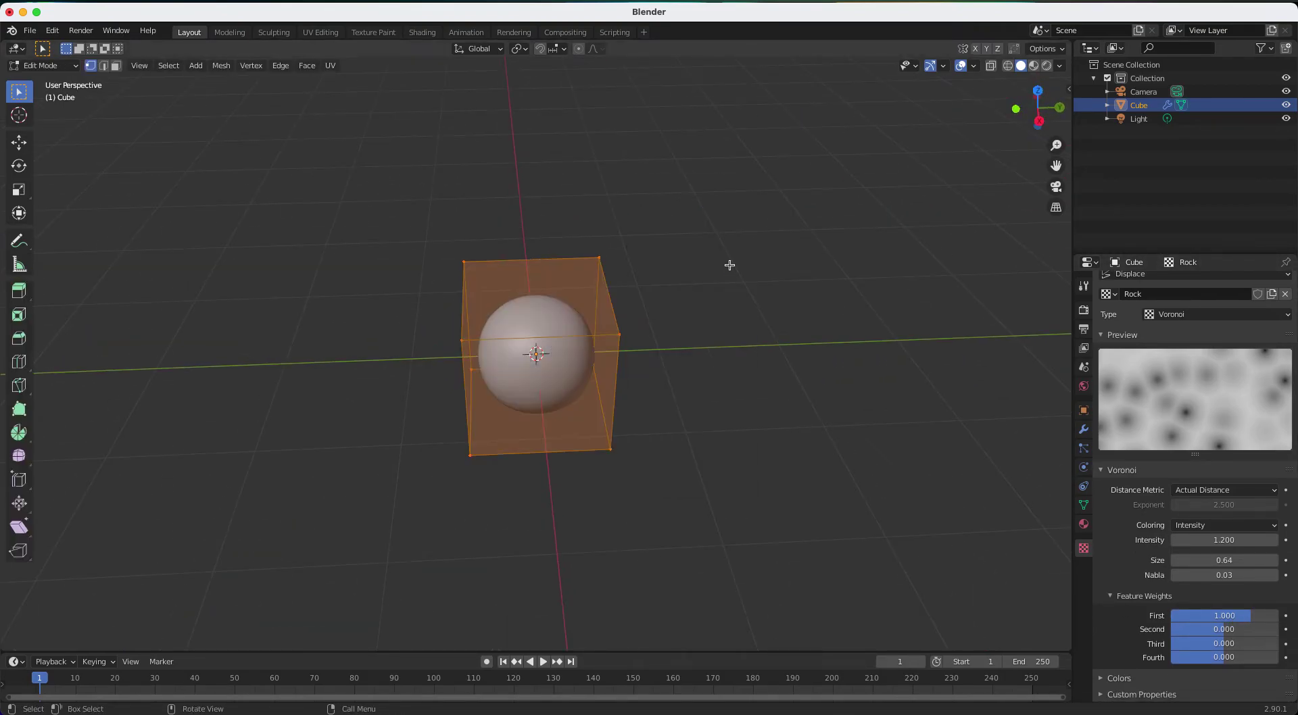
key(g)
click(624, 343)
click(618, 332)
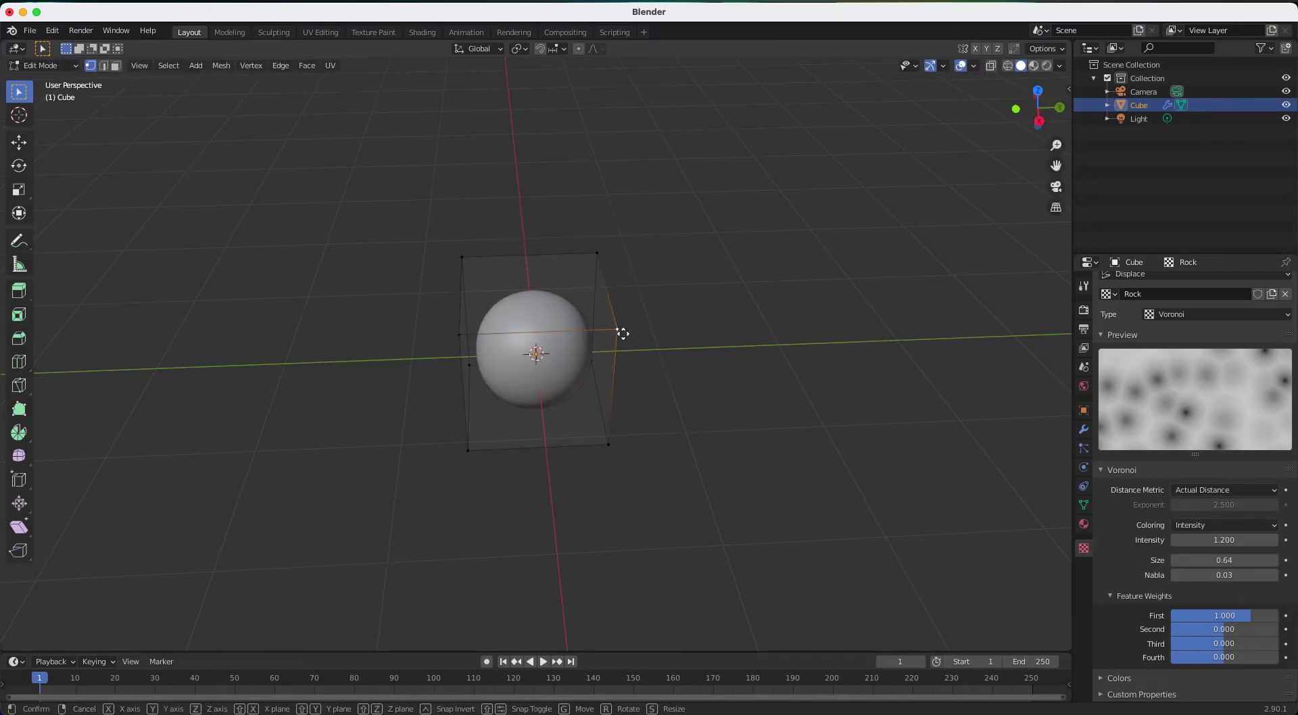
key(g)
click(708, 318)
click(471, 447)
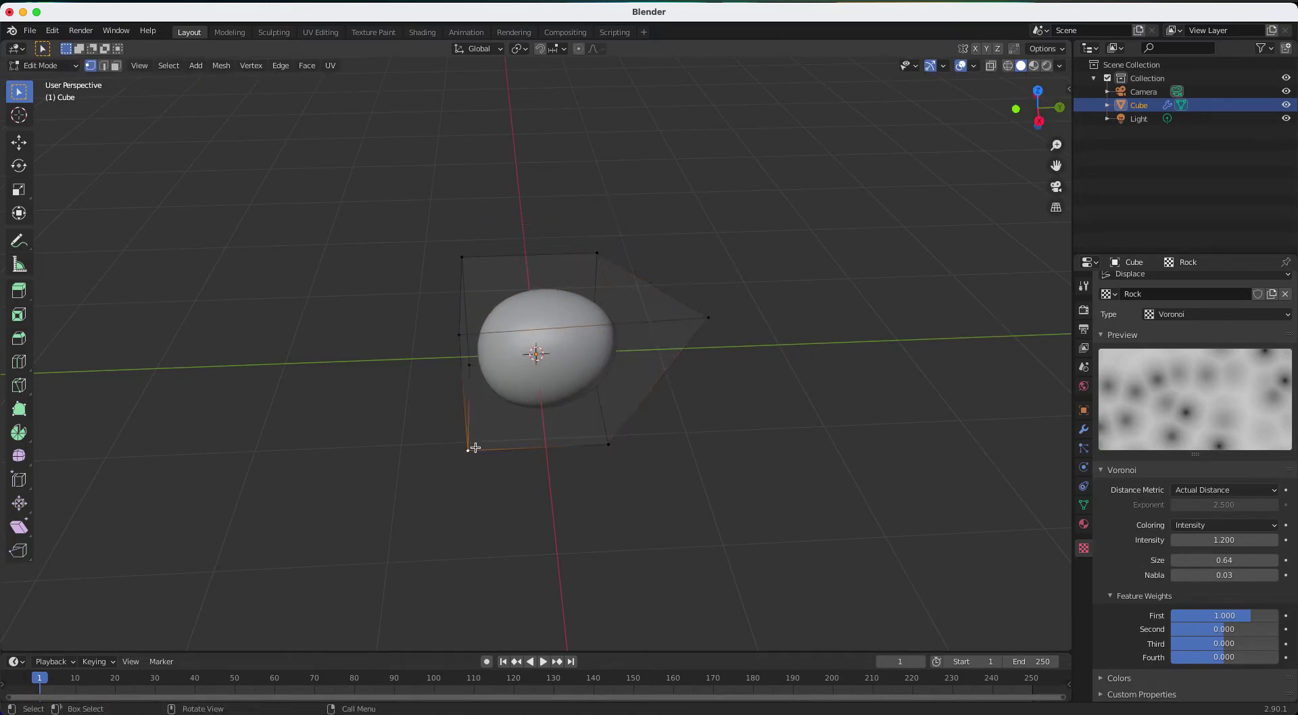
key(g)
click(657, 300)
Undo the corner vertex moves on the rock's cage and return to Object Mode
key(Tab)
scroll(657, 301, down, 5)
key(Tab)
key(ctrl+z)
key(ctrl+z)
key(ctrl+z)
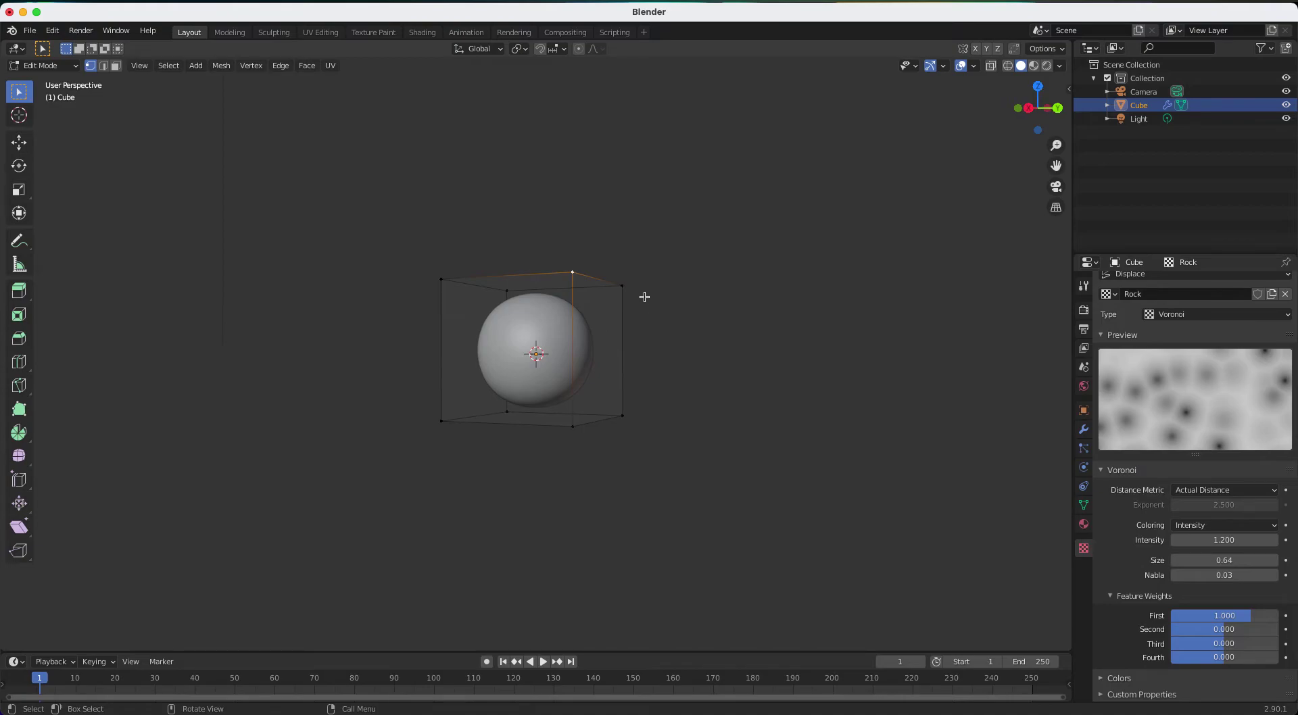
key(Tab)
Set the world background color to black
scroll(634, 356, right, 10)
scroll(633, 357, right, 10)
scroll(627, 352, right, 3)
click(1084, 386)
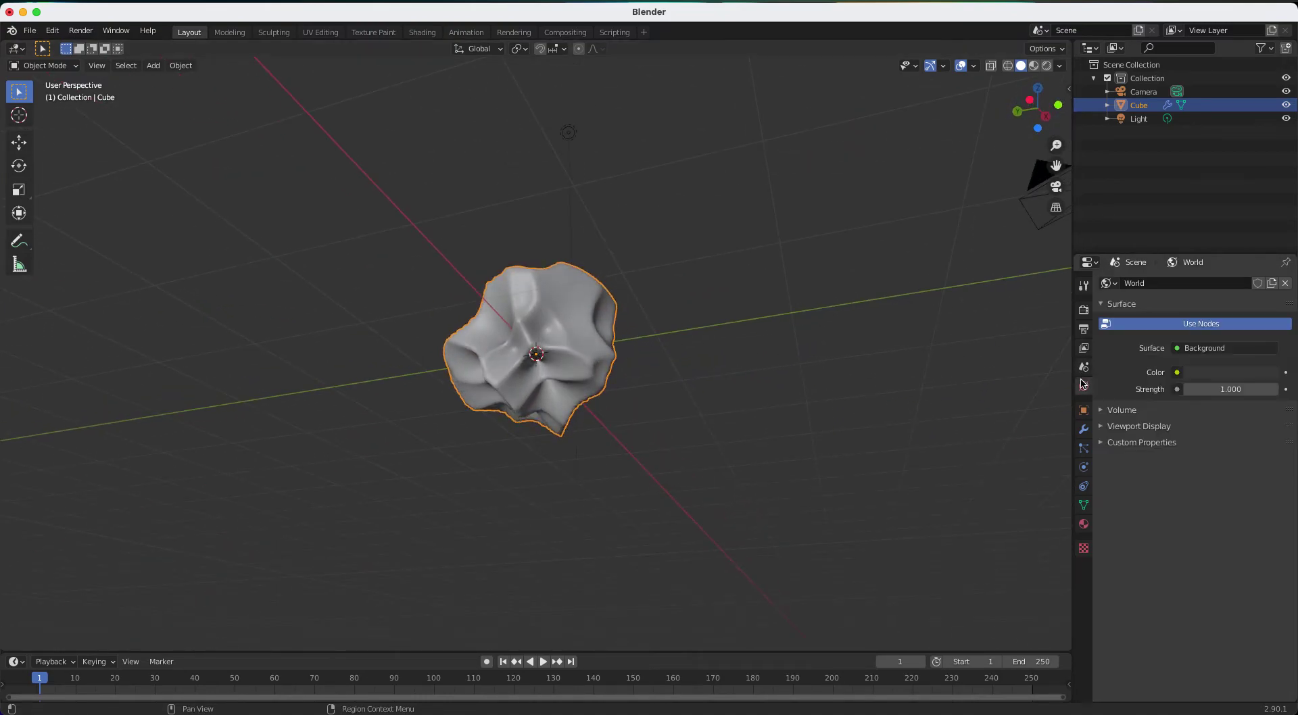
click(1202, 372)
click(1190, 372)
drag(1225, 363, 1219, 374)
click(1223, 373)
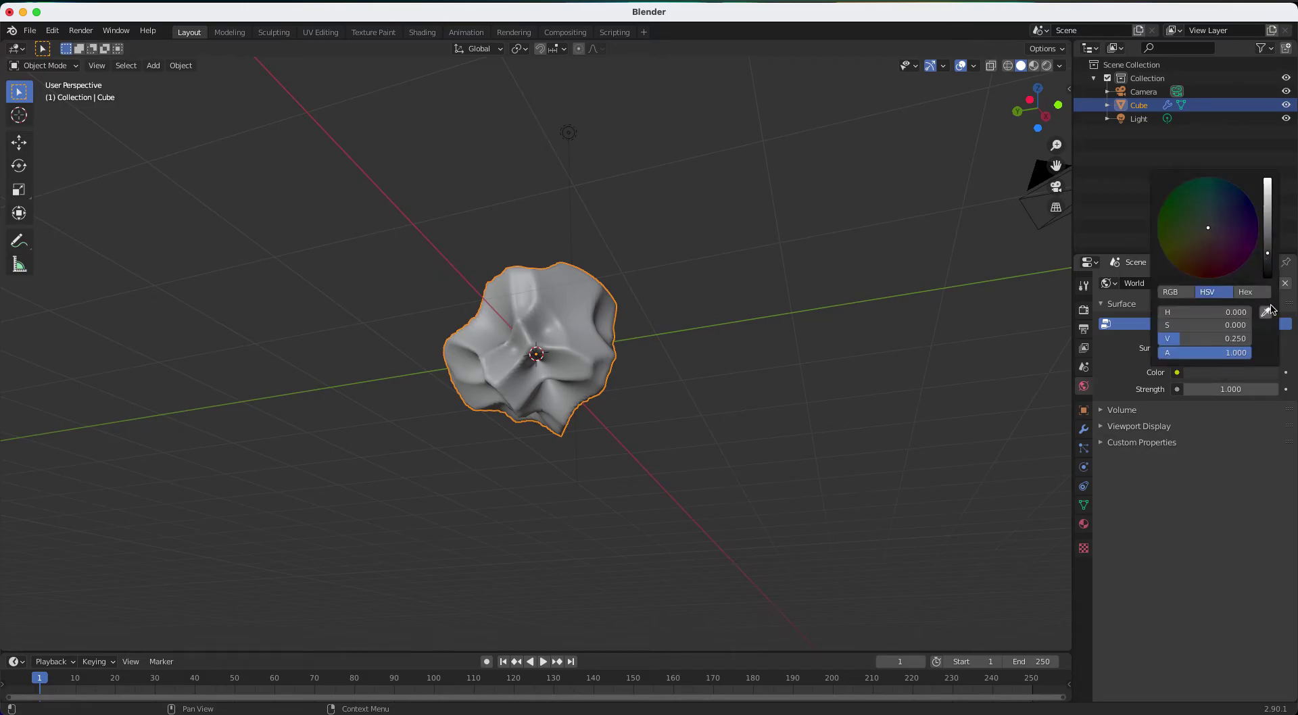
drag(1267, 253, 1267, 277)
middle_drag(589, 377, 609, 277)
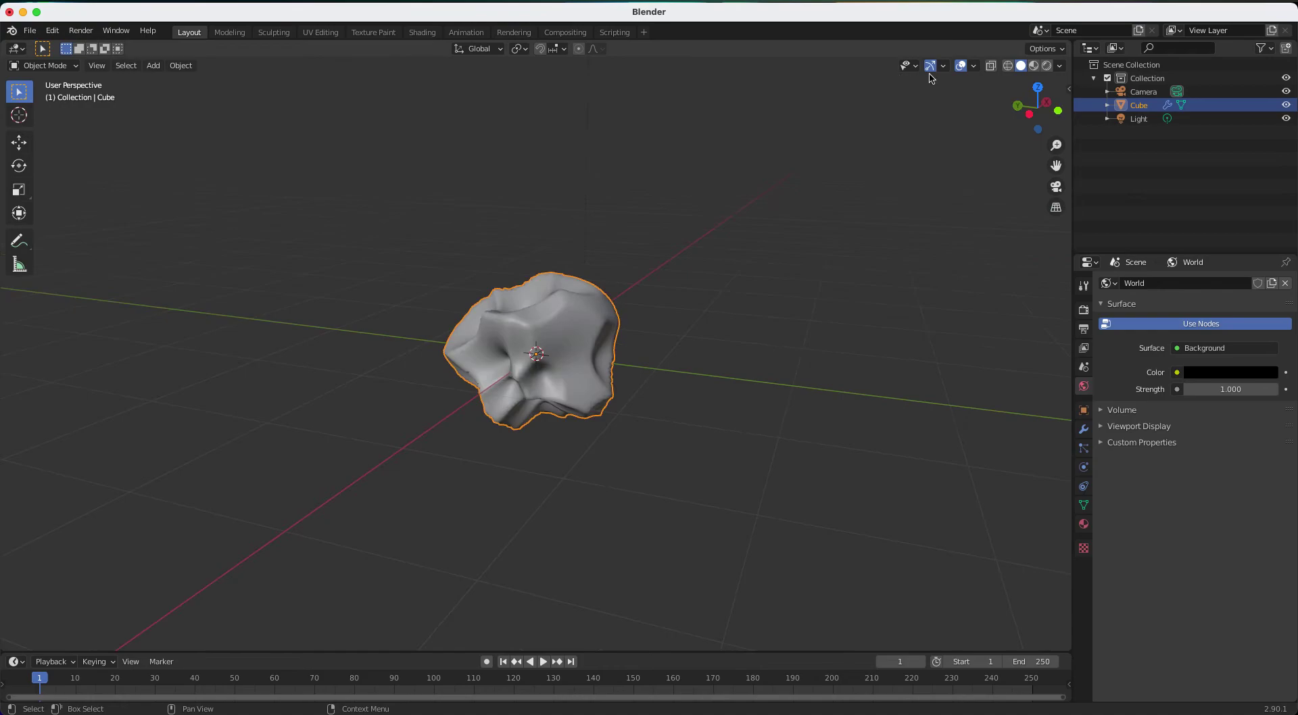
Switch the viewport to Material Preview shading and rename the rock's material to Kryptonite
click(1034, 65)
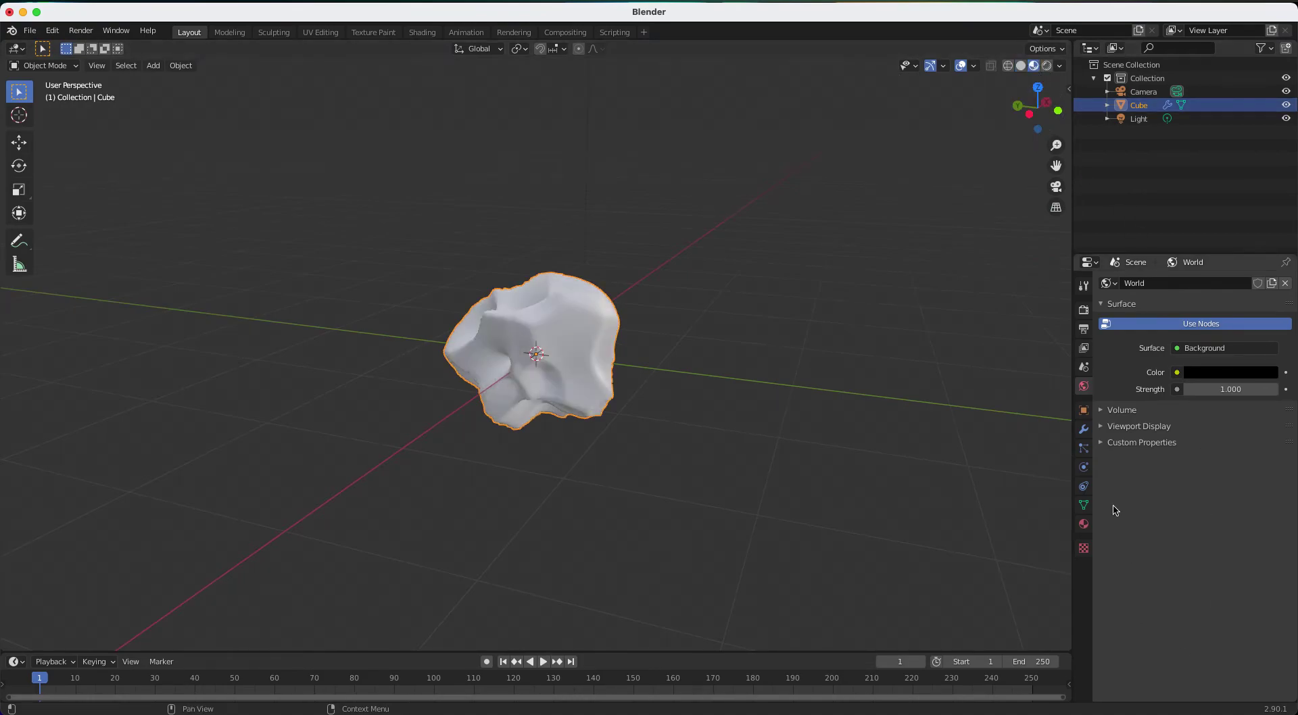
click(1084, 470)
click(1084, 504)
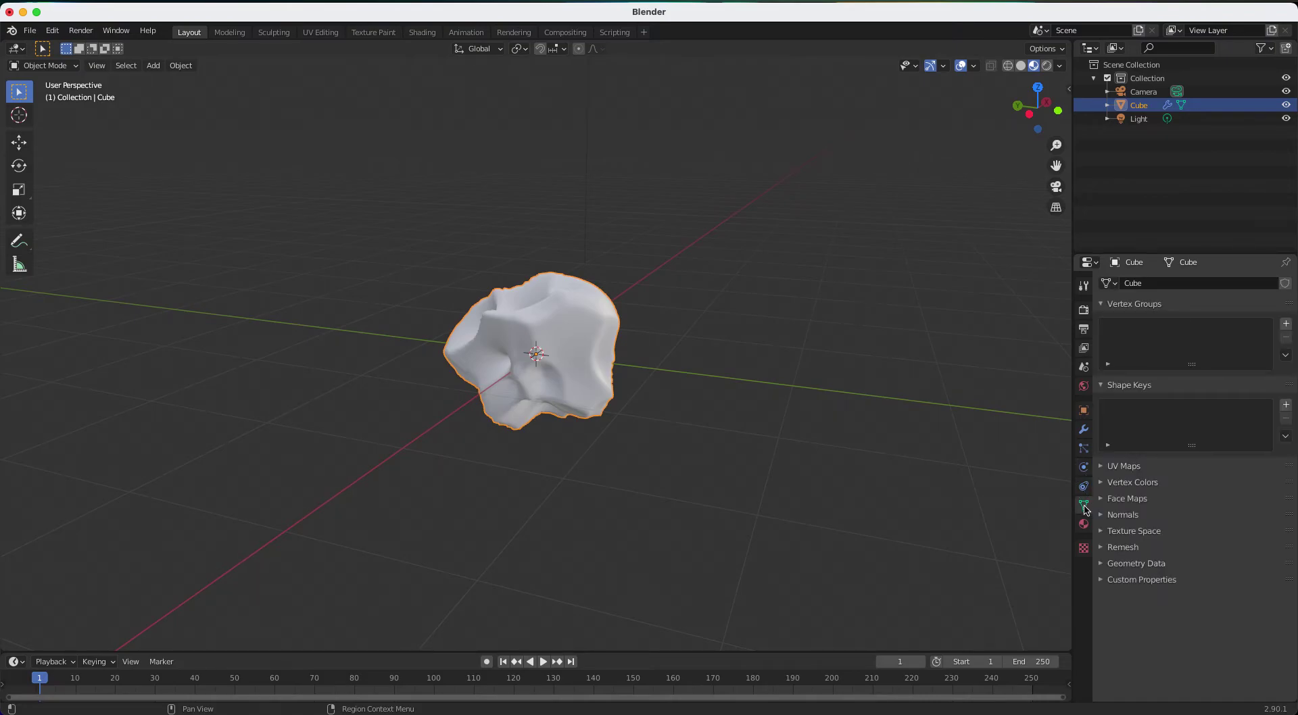
click(1084, 524)
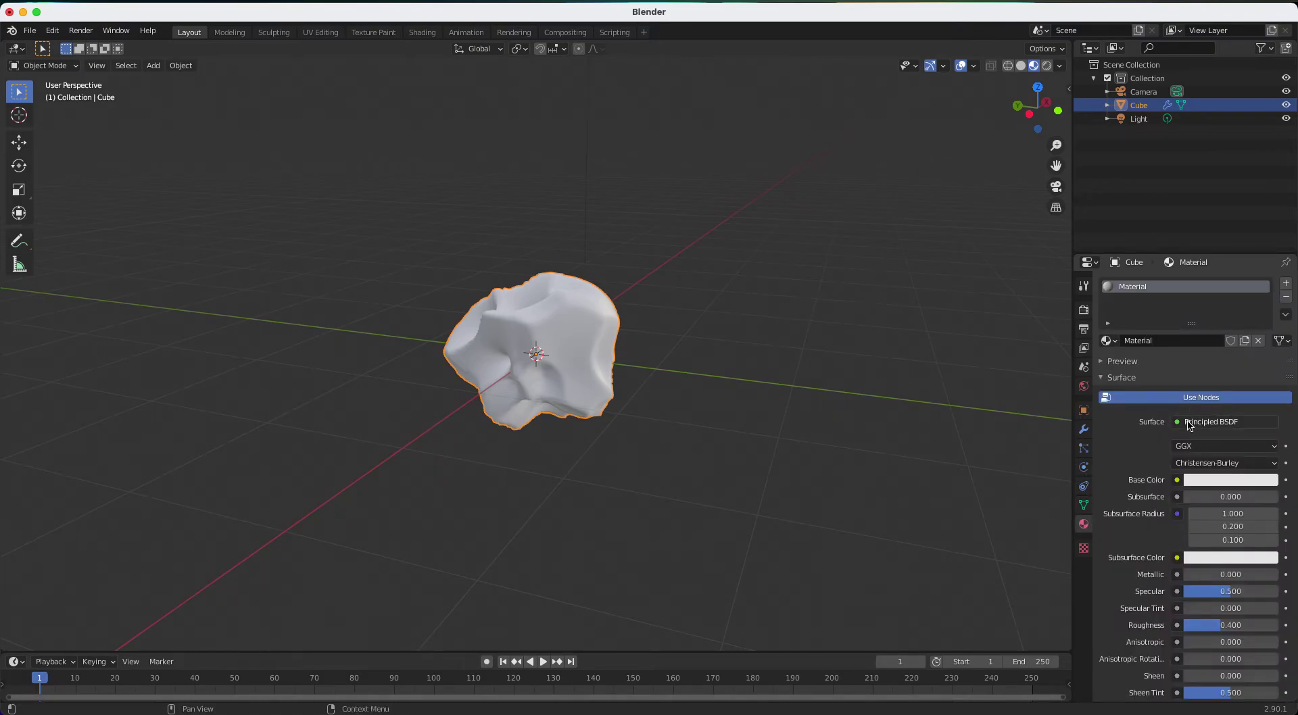
click(1164, 344)
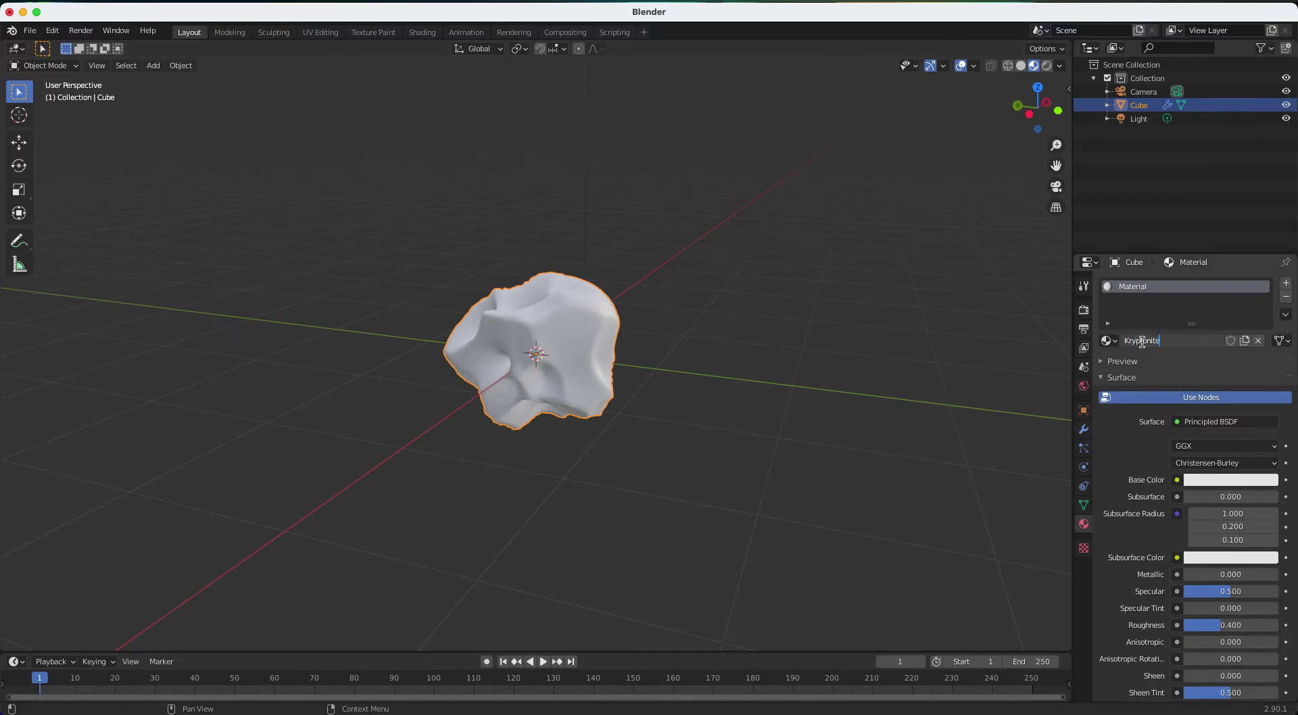
key(Return)
Change the Kryptonite surface shader to Emission and set its color to green with hue 0.317, saturation 1.000 and value 0.713
click(1199, 419)
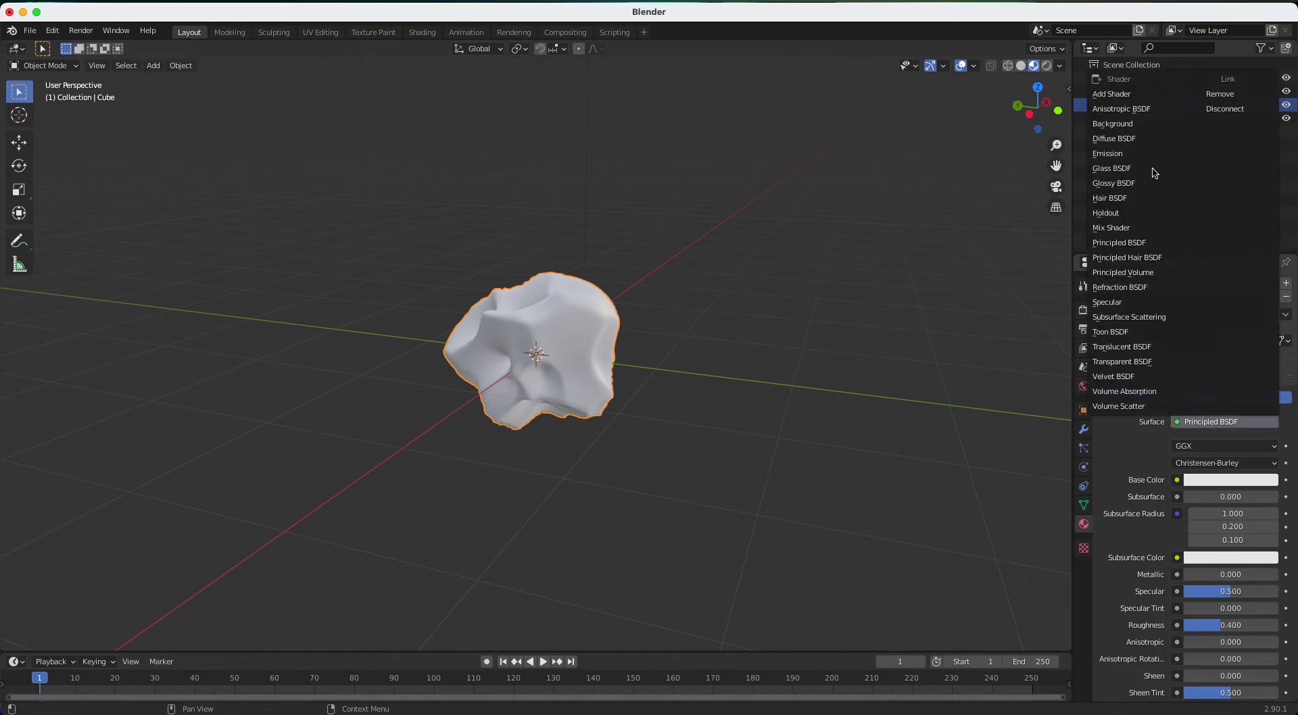
click(1141, 154)
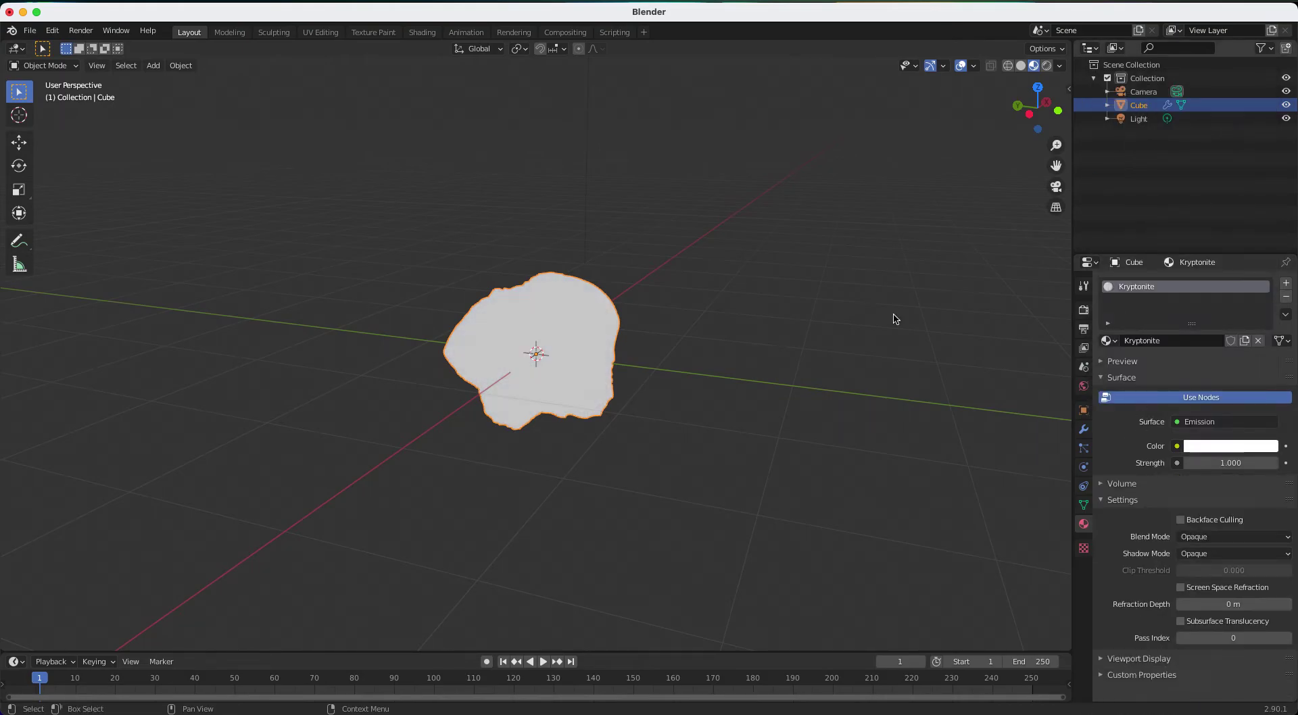
click(1221, 447)
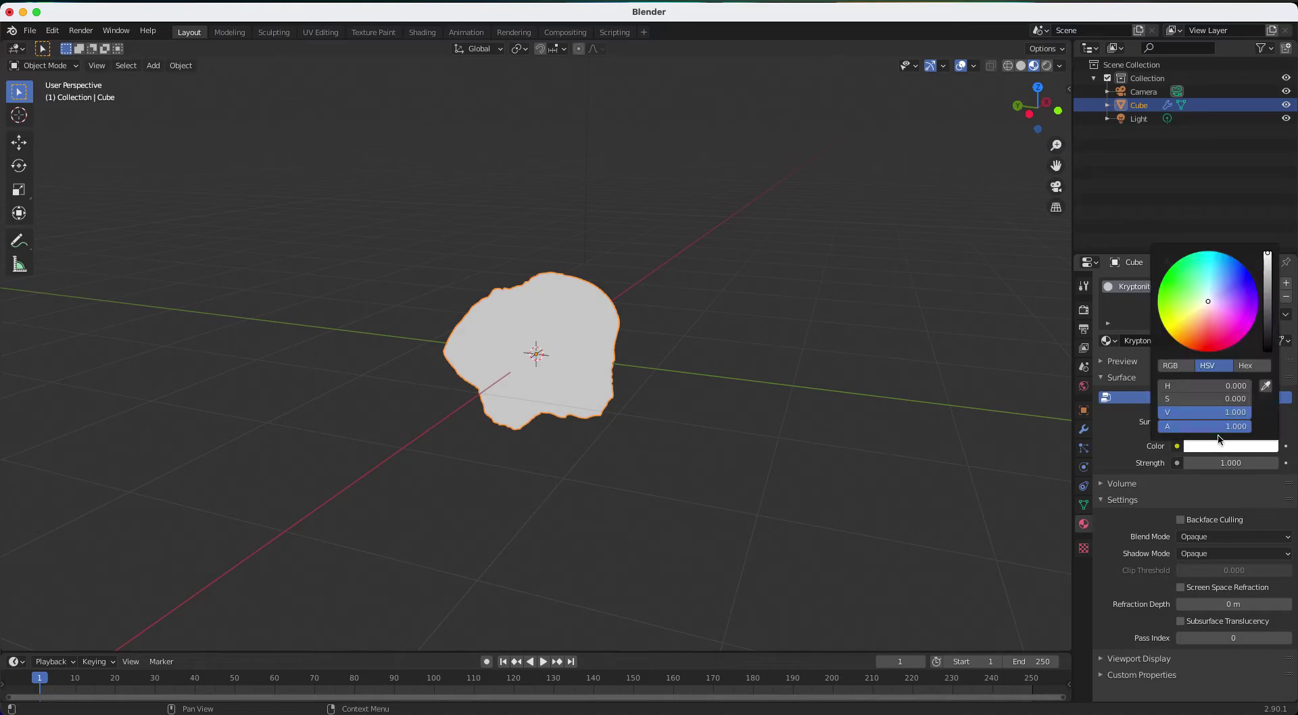
drag(1208, 302, 1163, 280)
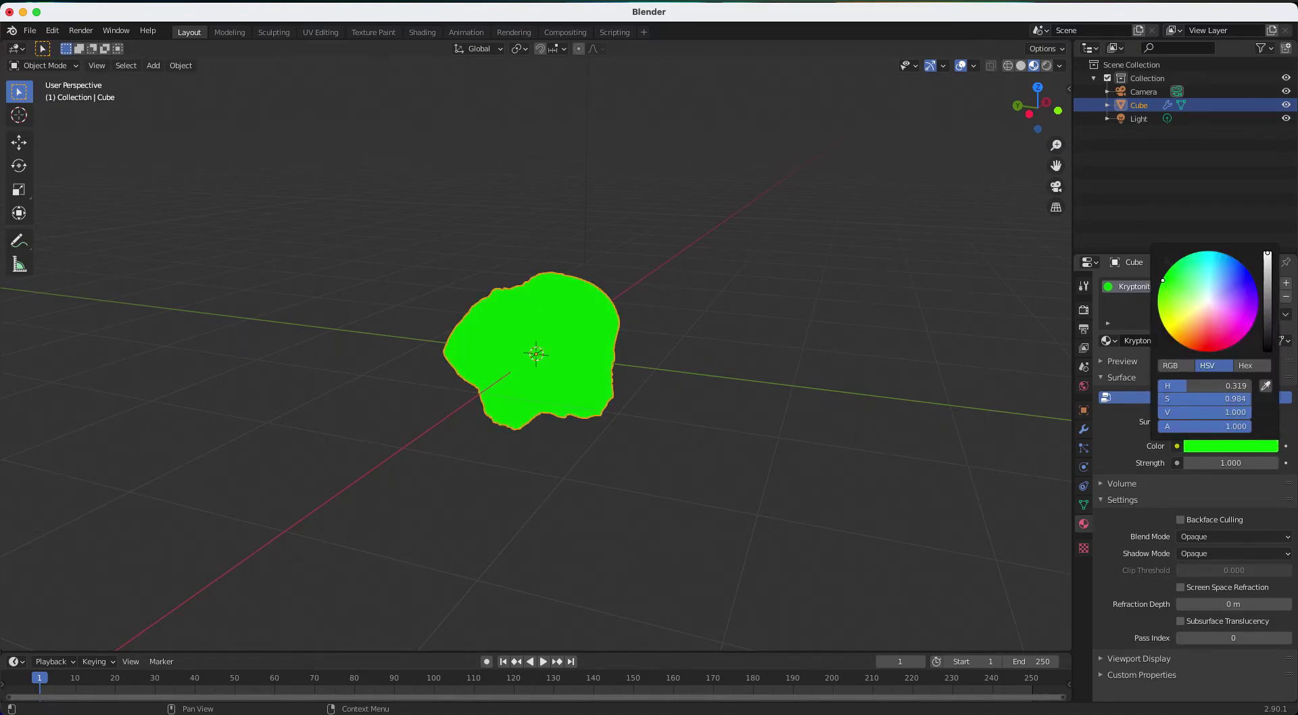
mouse_move(1267, 262)
mouse_down()
mouse_move(1267, 291)
mouse_move(1267, 280)
mouse_up()
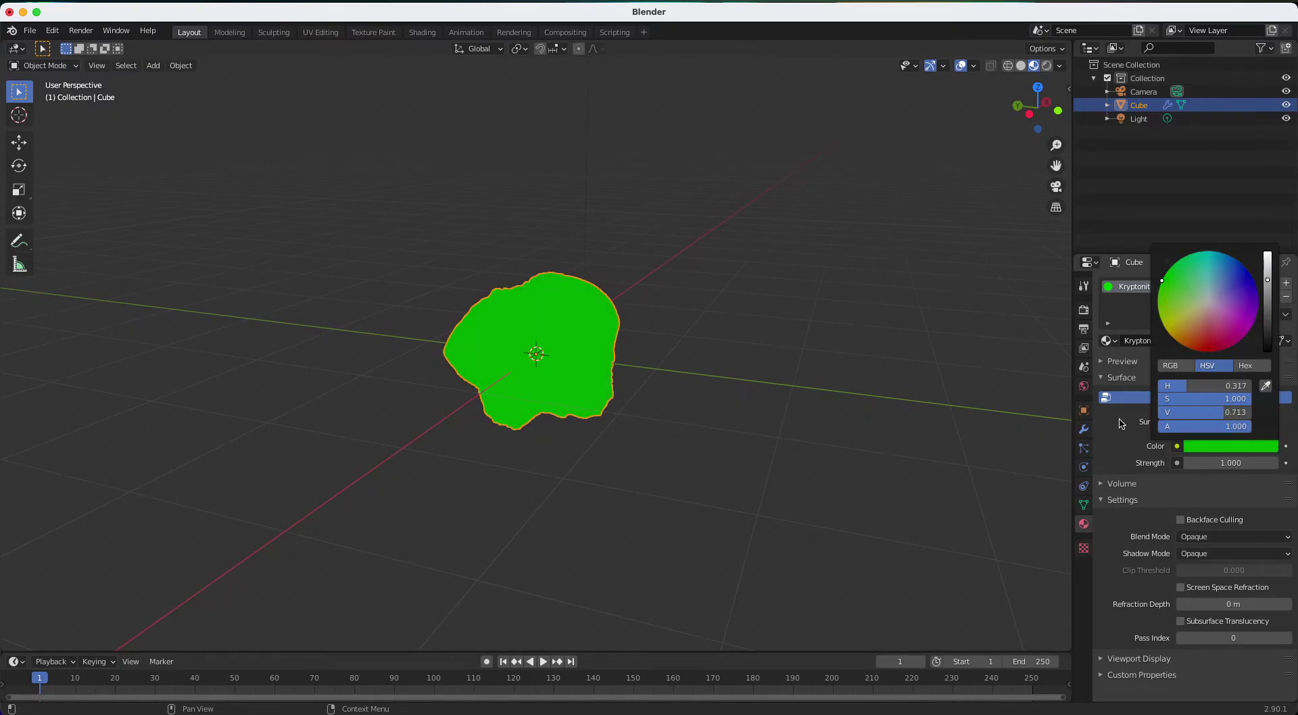
Check the Eevee Bloom setting and raise the Kryptonite emission strength to 16.300
click(1084, 328)
click(1084, 310)
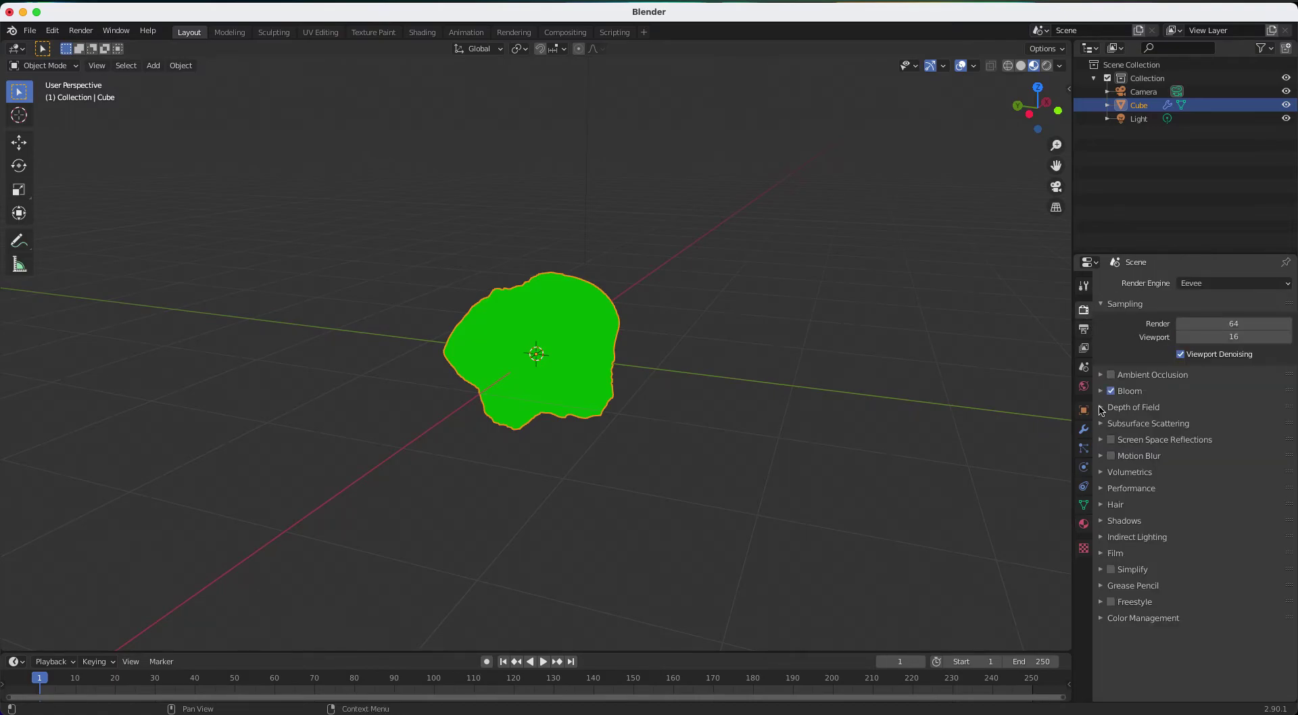
click(1084, 430)
click(1083, 329)
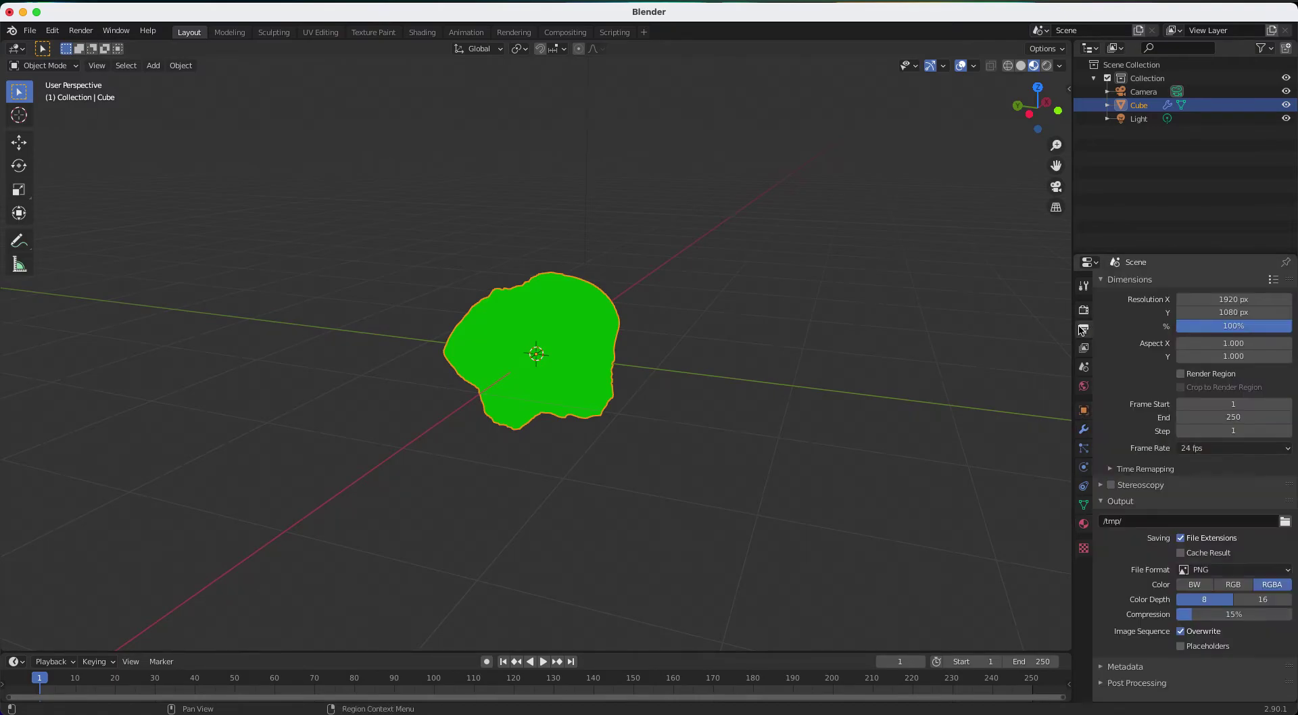
click(1084, 309)
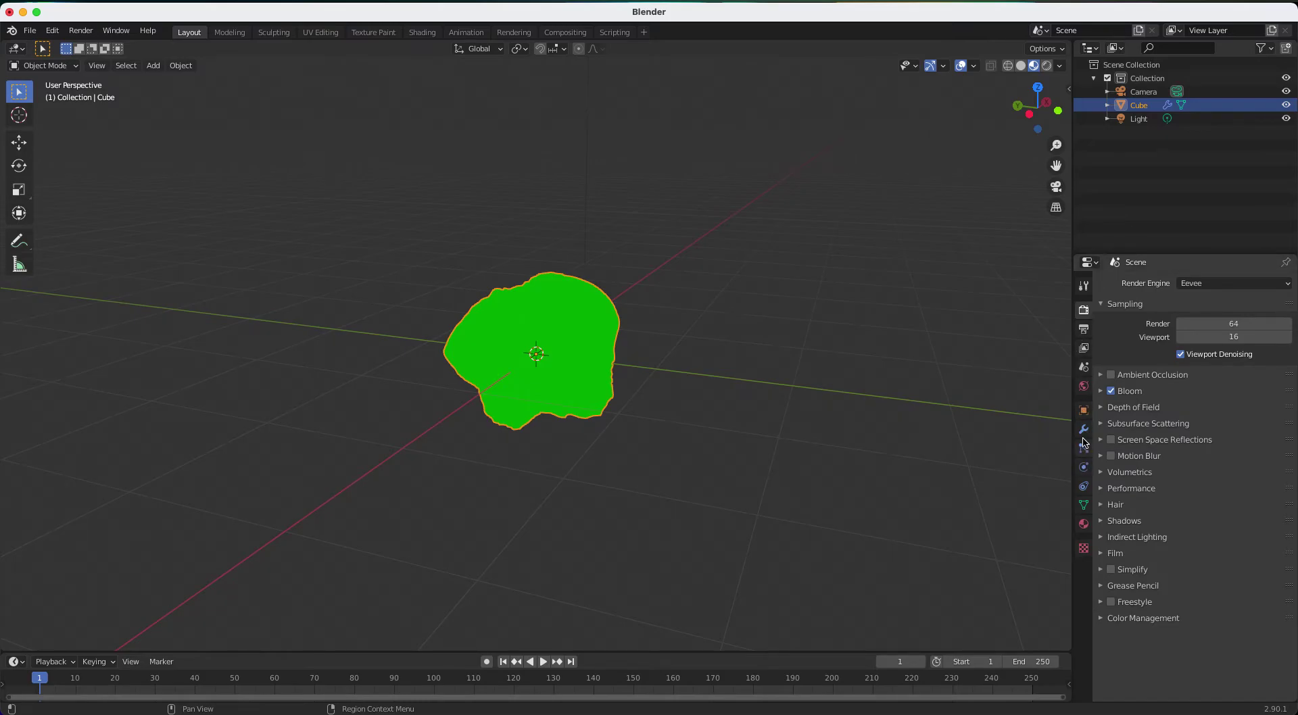
click(1084, 524)
drag(1226, 461, 1278, 462)
Brighten the Kryptonite emission color to a value of 0.813
click(1195, 446)
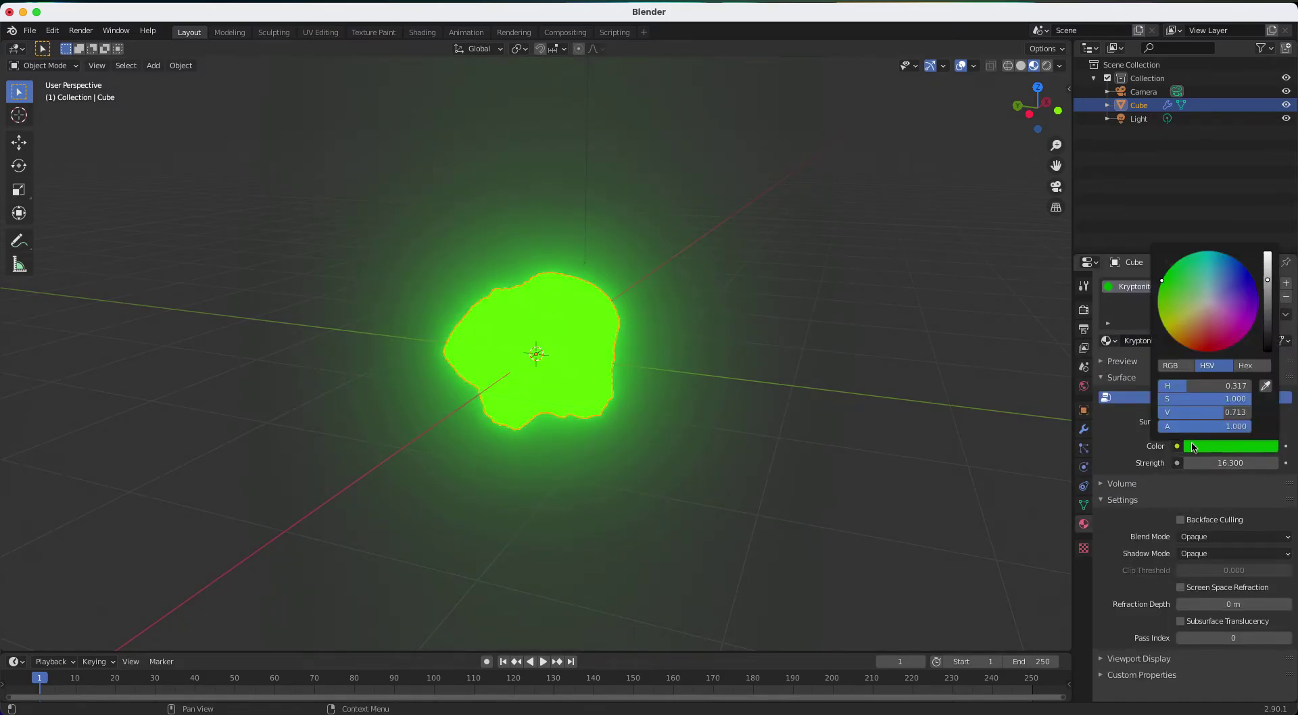
drag(1270, 284, 1269, 270)
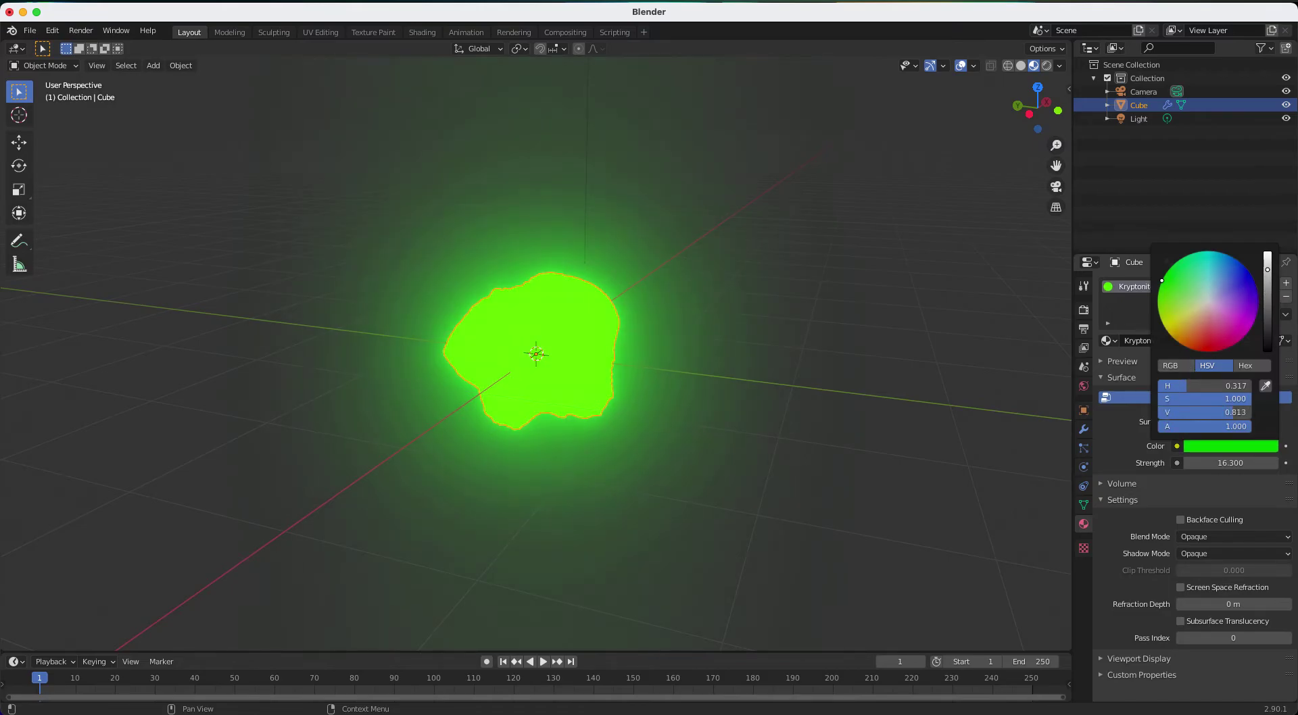
middle_drag(790, 382, 732, 407)
Try the Alpha Clip blend mode on the Kryptonite material and restore it to Opaque
click(1224, 537)
click(1249, 552)
click(1246, 537)
click(1250, 568)
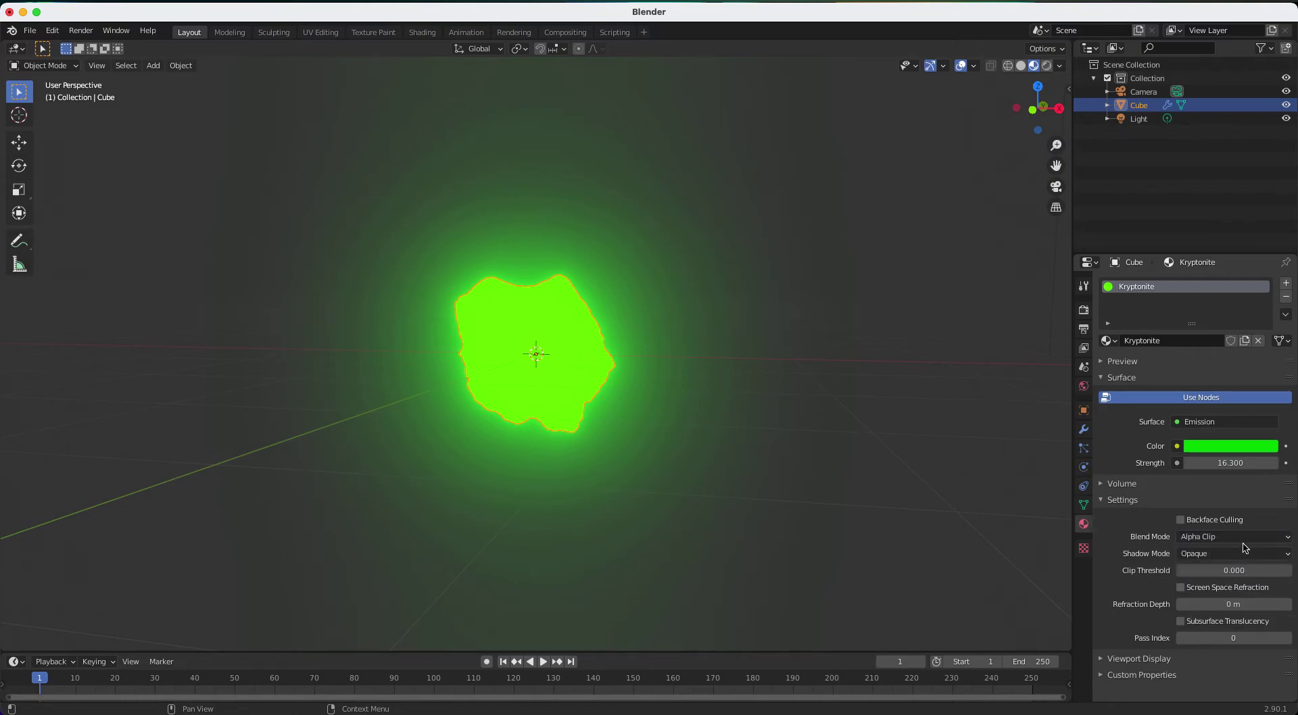
click(1224, 537)
click(1211, 553)
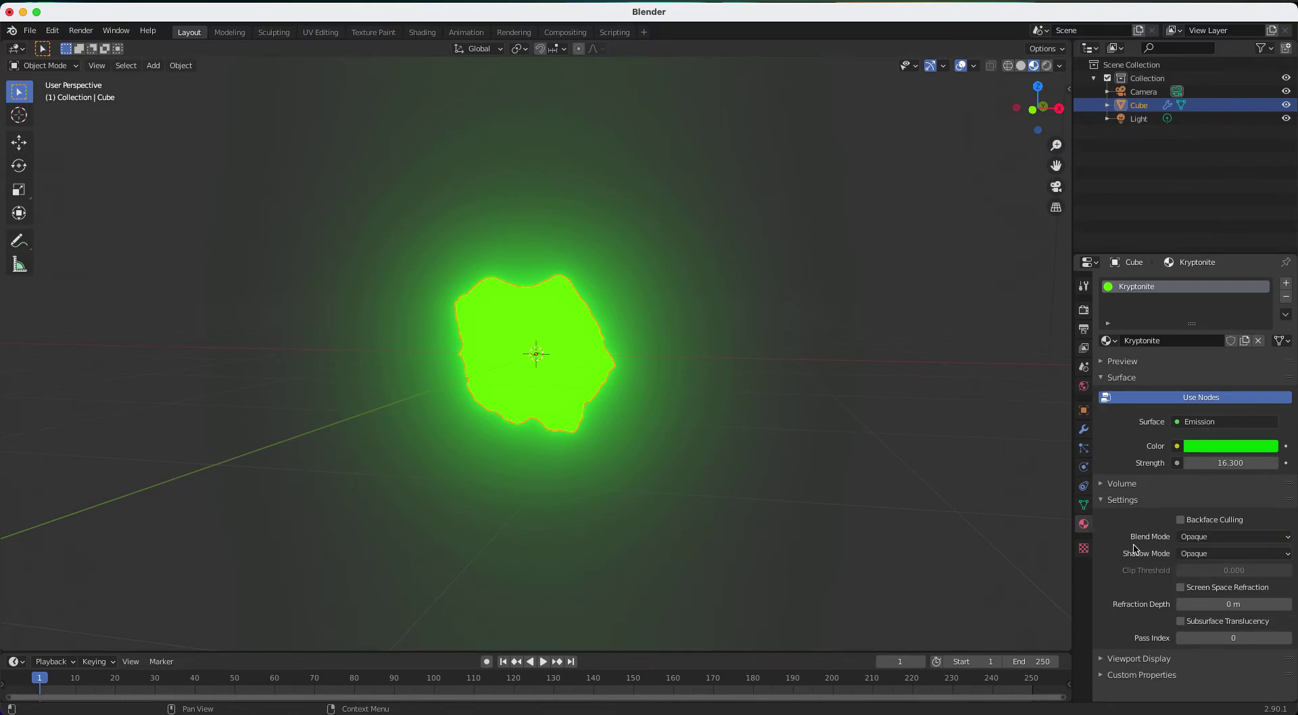
Darken the Kryptonite emission color to a value of 0.693
middle_drag(760, 355, 804, 359)
right_click(1191, 448)
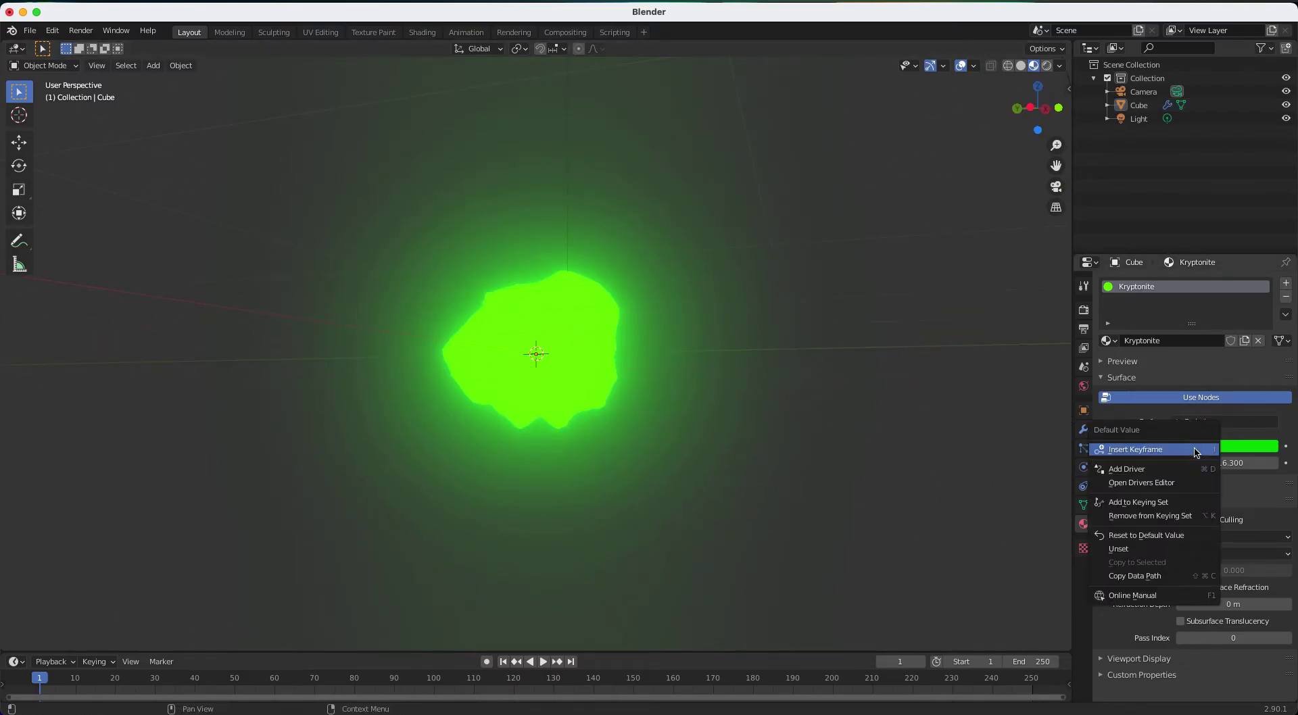
click(1184, 576)
click(1207, 448)
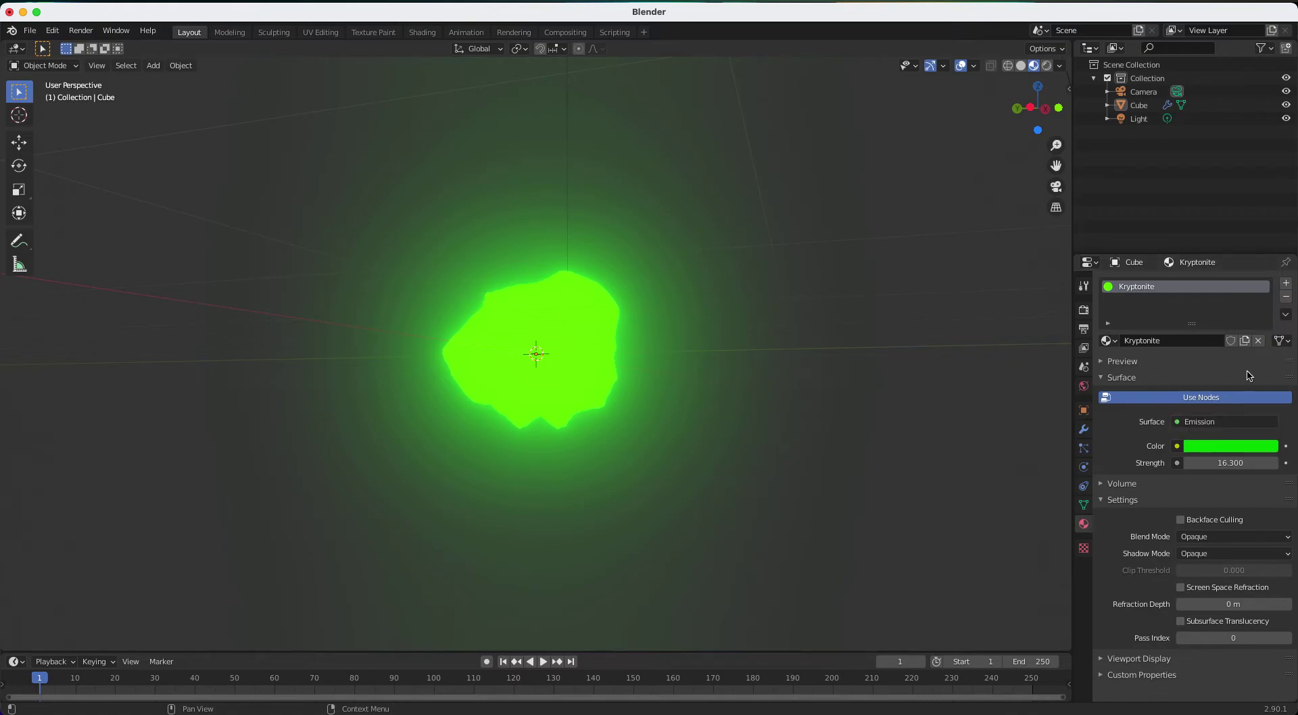
click(1222, 447)
drag(1267, 273, 1268, 283)
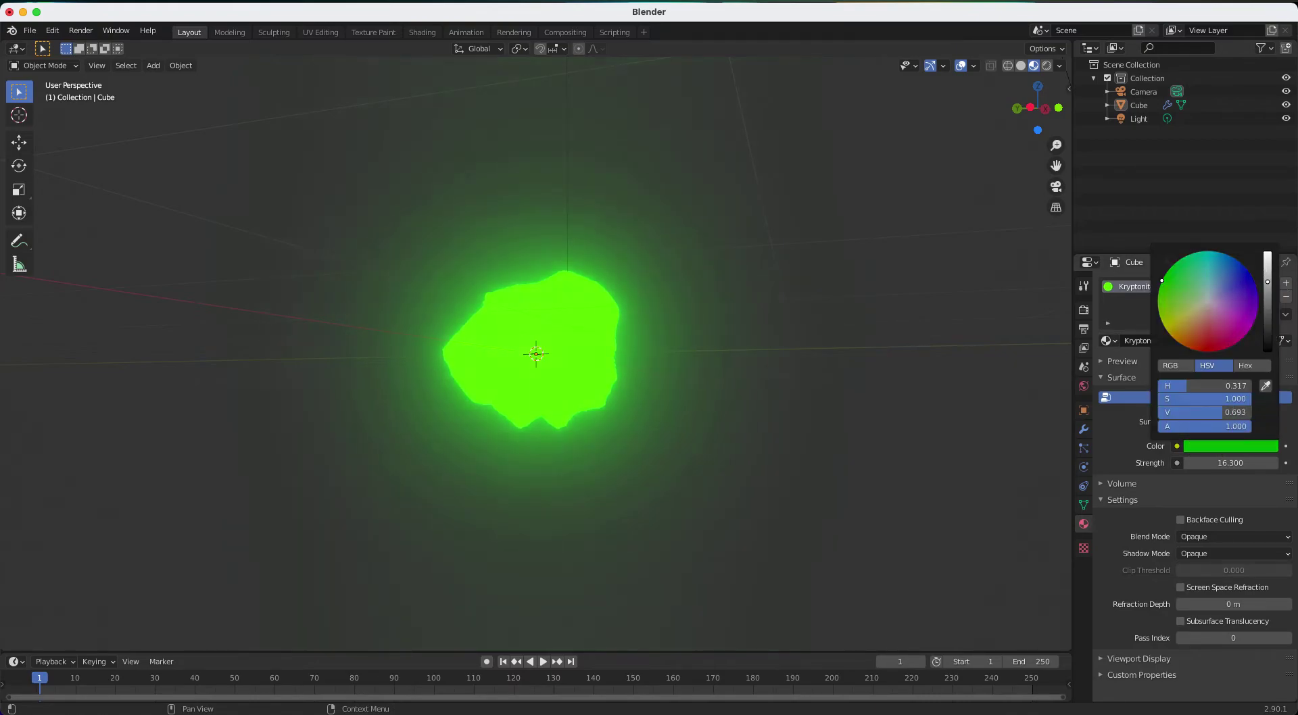
middle_drag(884, 371, 599, 370)
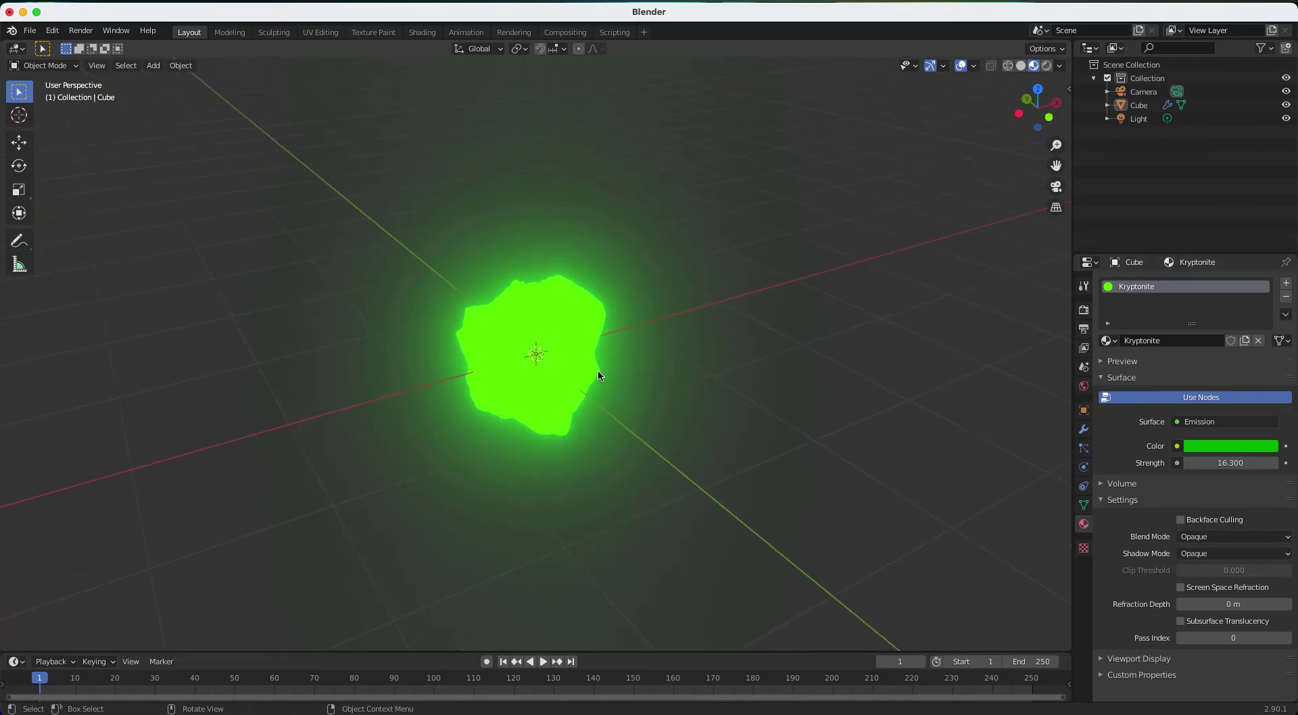
Move the glowing rock away from the world origin to free space for another object
click(587, 371)
key(g)
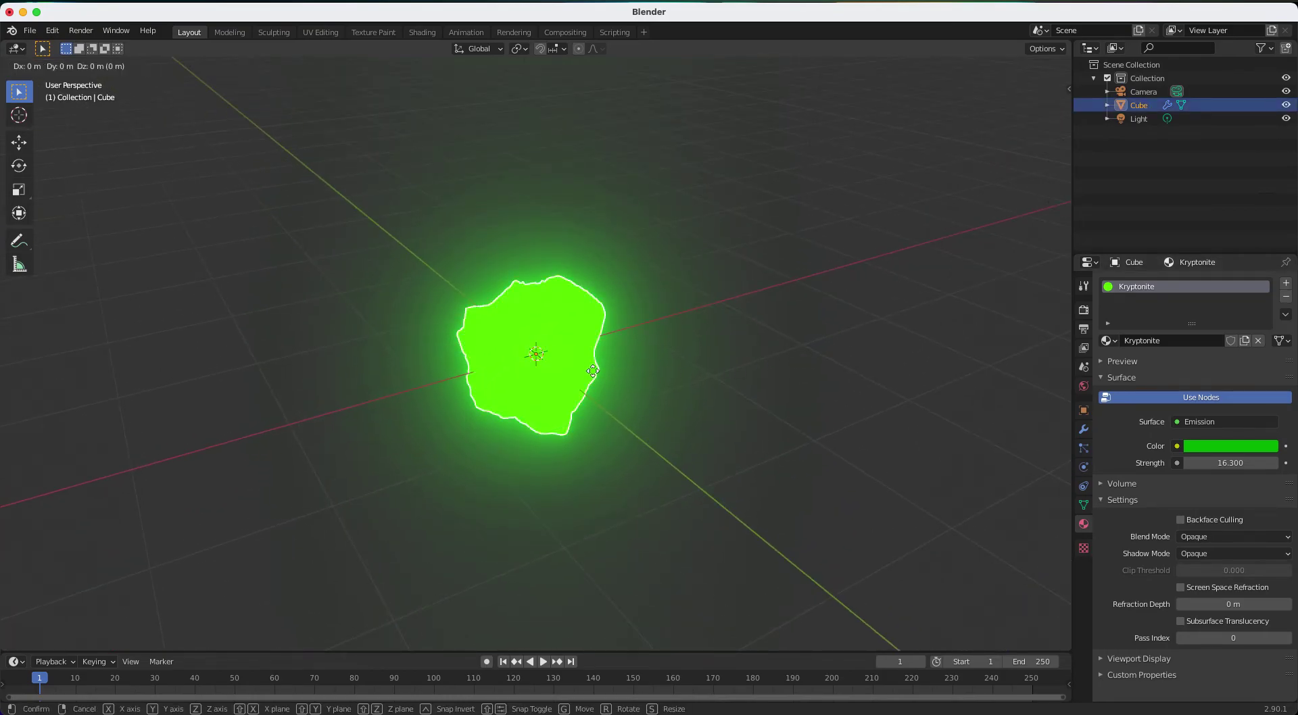
click(861, 345)
Darken the Kryptonite emission color further to a deeper green
middle_drag(837, 354, 776, 365)
click(1217, 449)
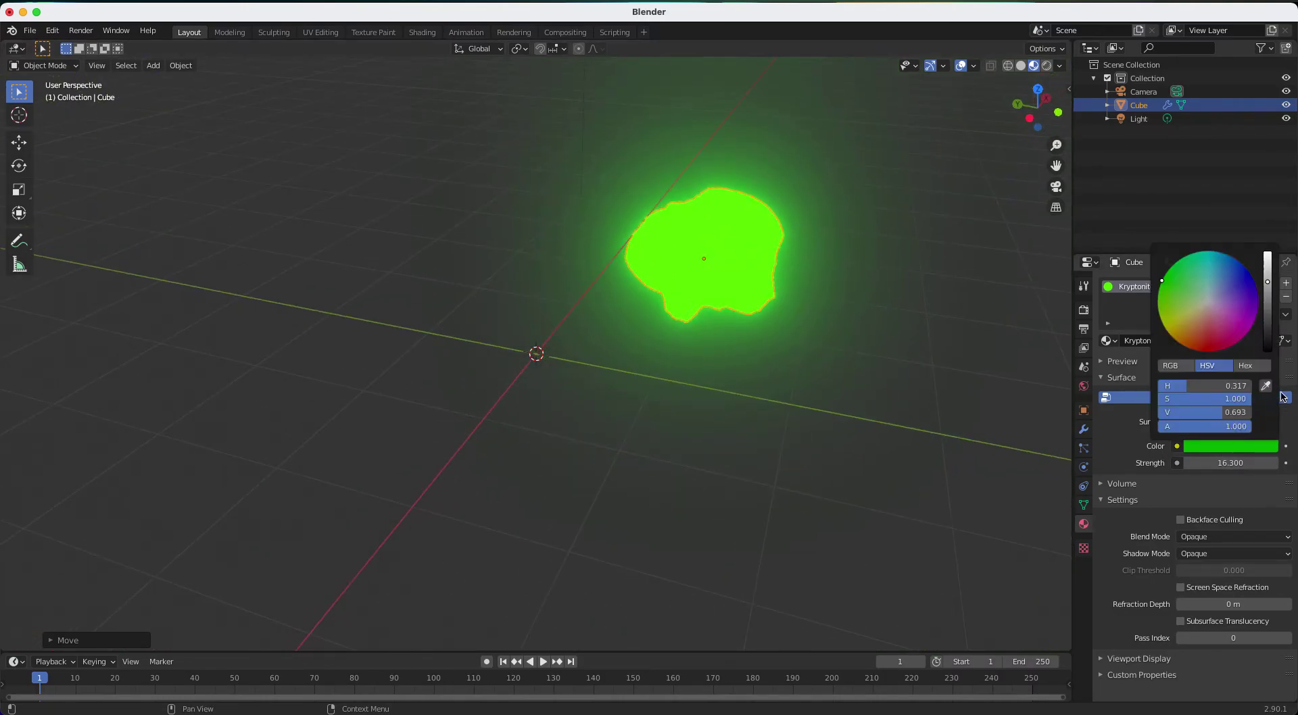
drag(1270, 332, 1269, 341)
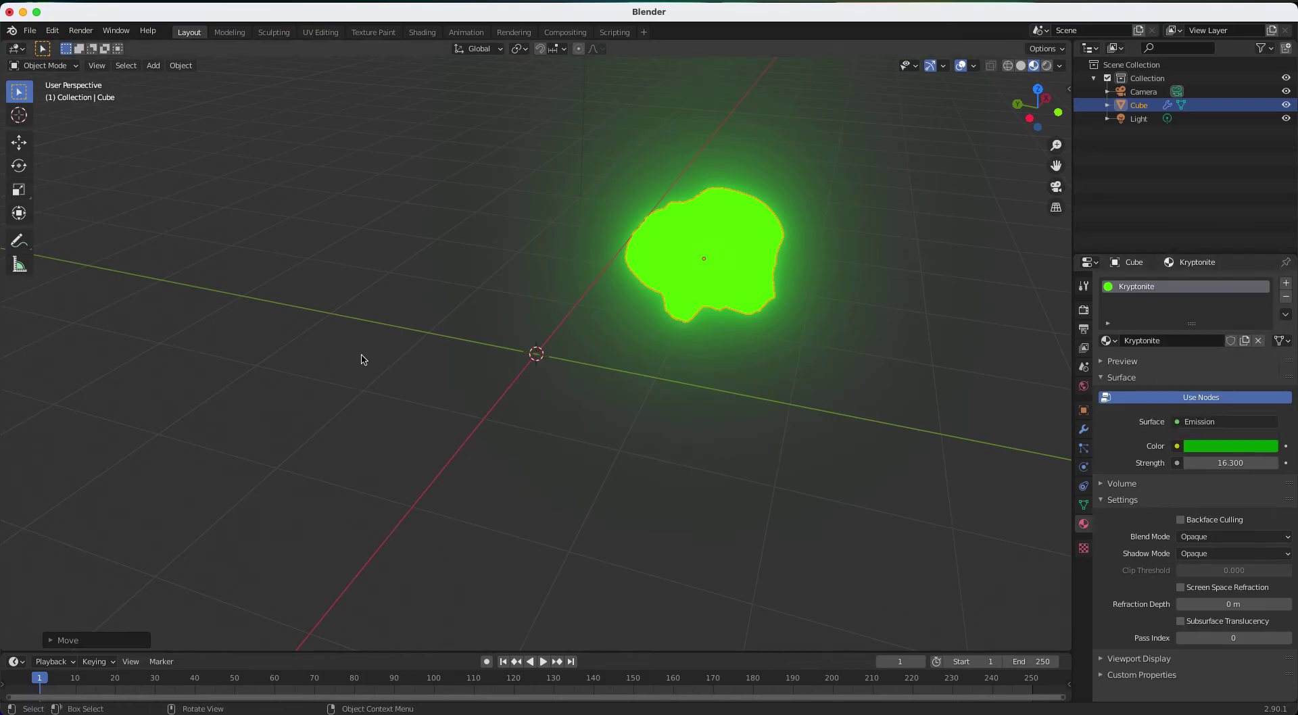
Deselect the rock and add a Brilliant Diamond mesh at the world origin
middle_drag(386, 366, 681, 379)
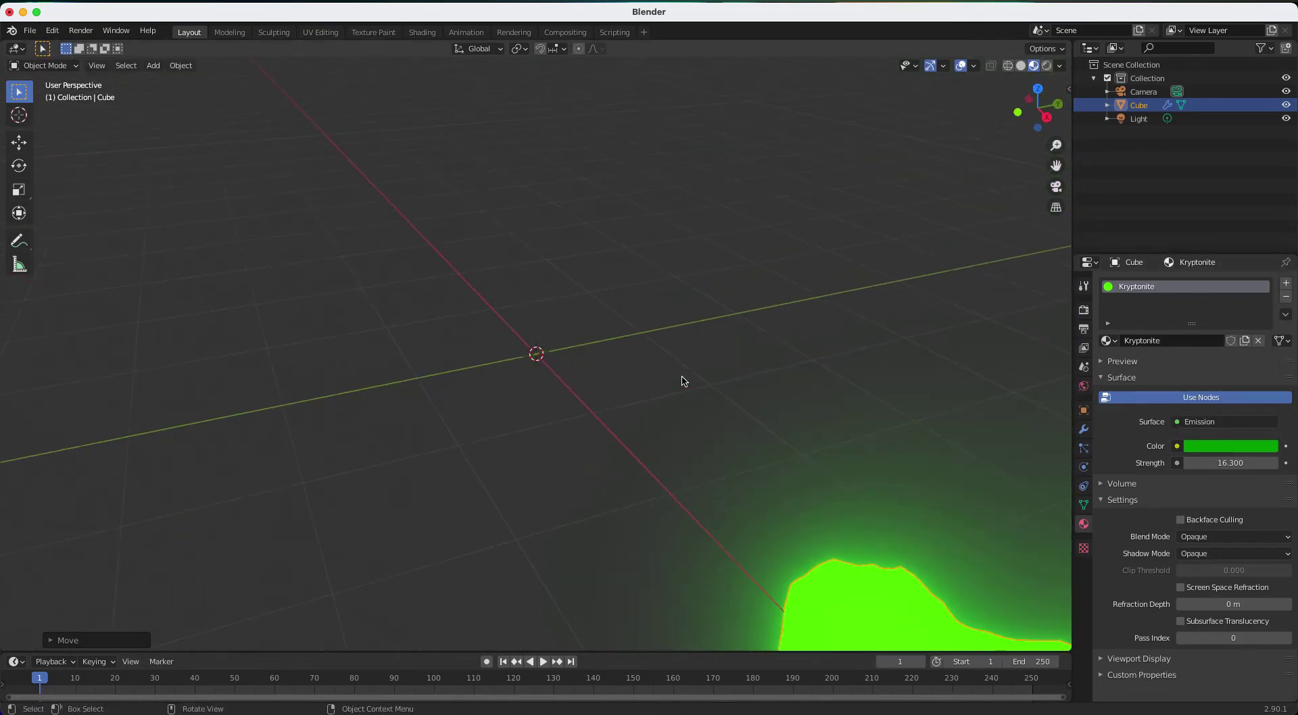
key(a)
click(611, 359)
key(shift+a)
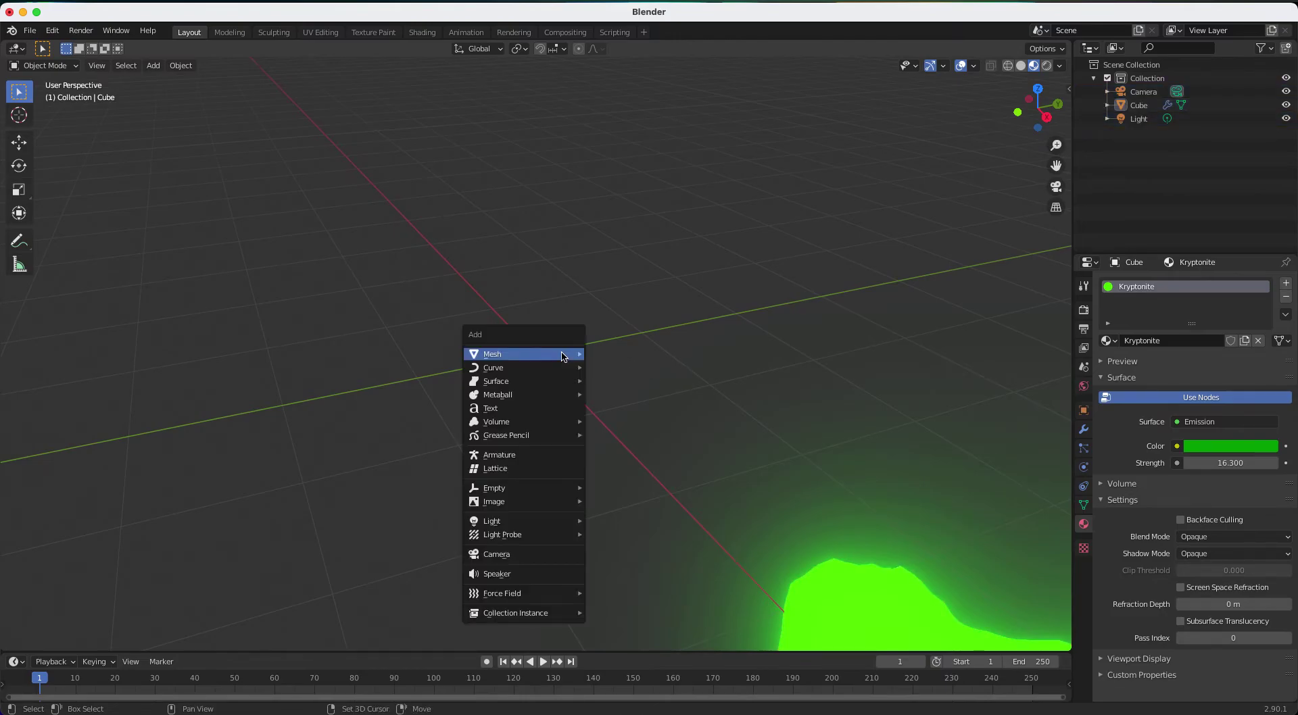
mouse_move(564, 354)
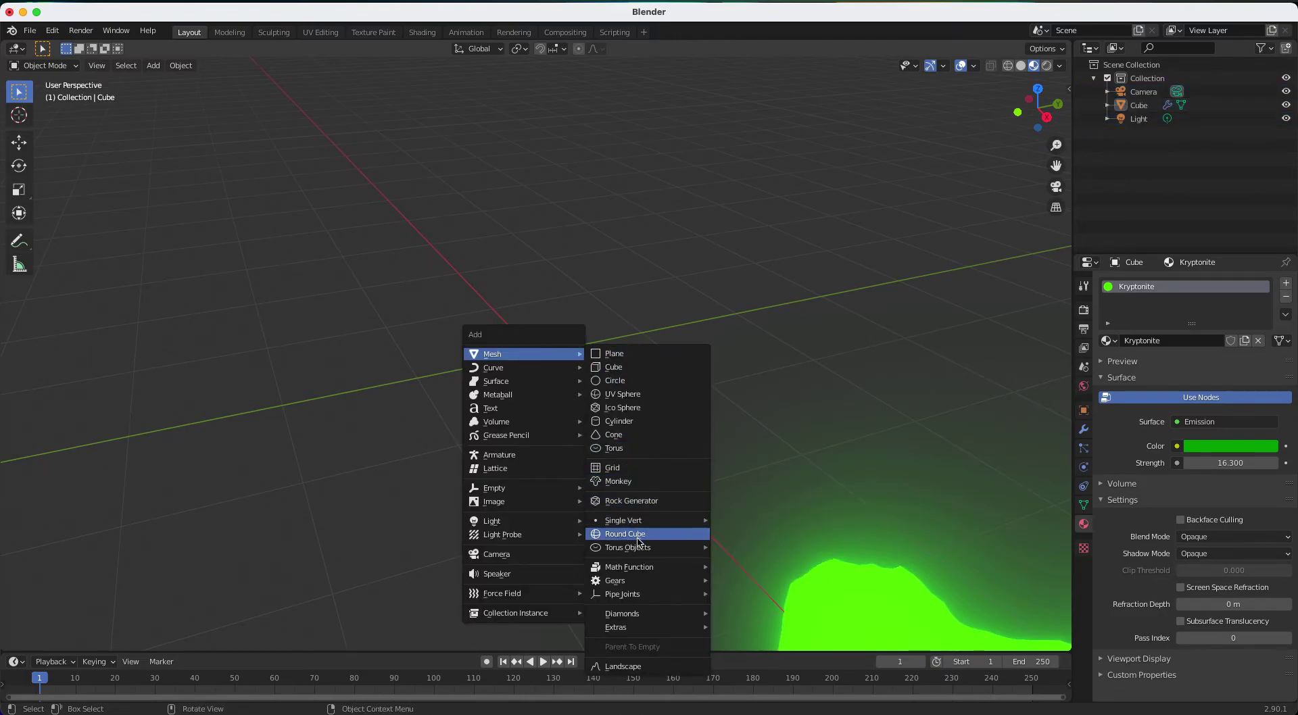
mouse_move(562, 413)
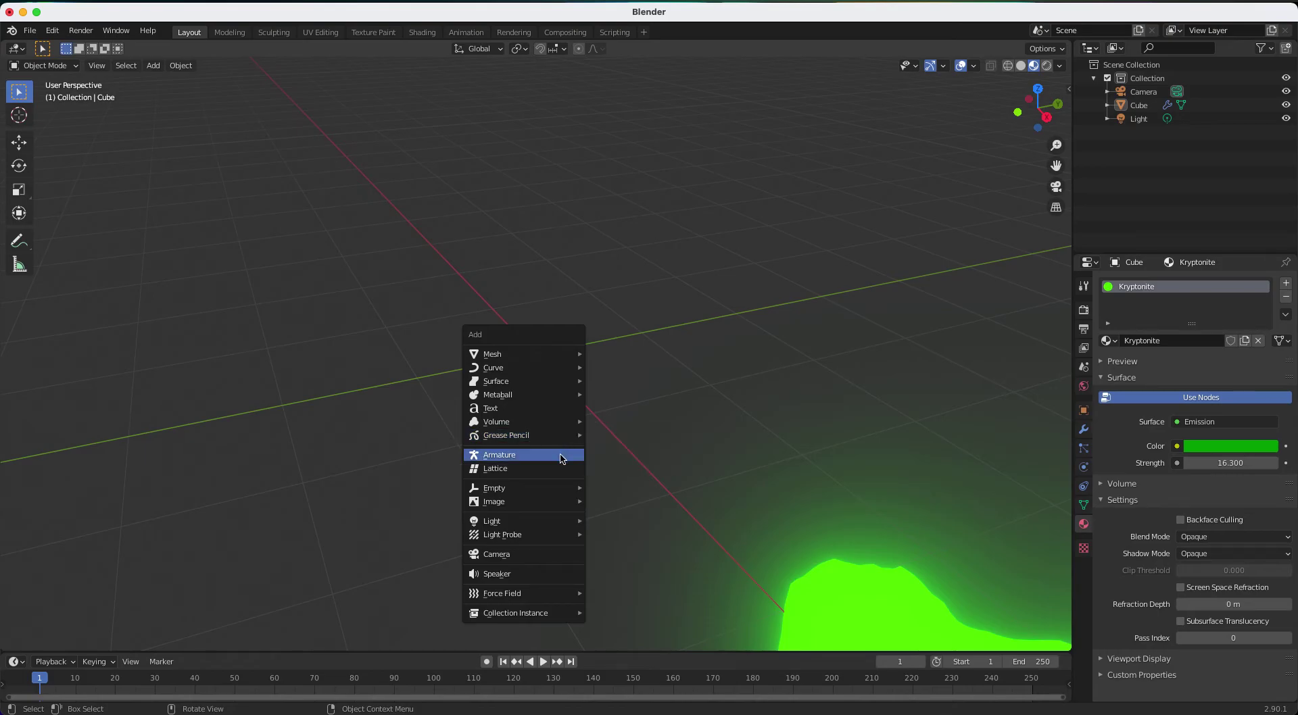
mouse_move(546, 526)
mouse_move(531, 396)
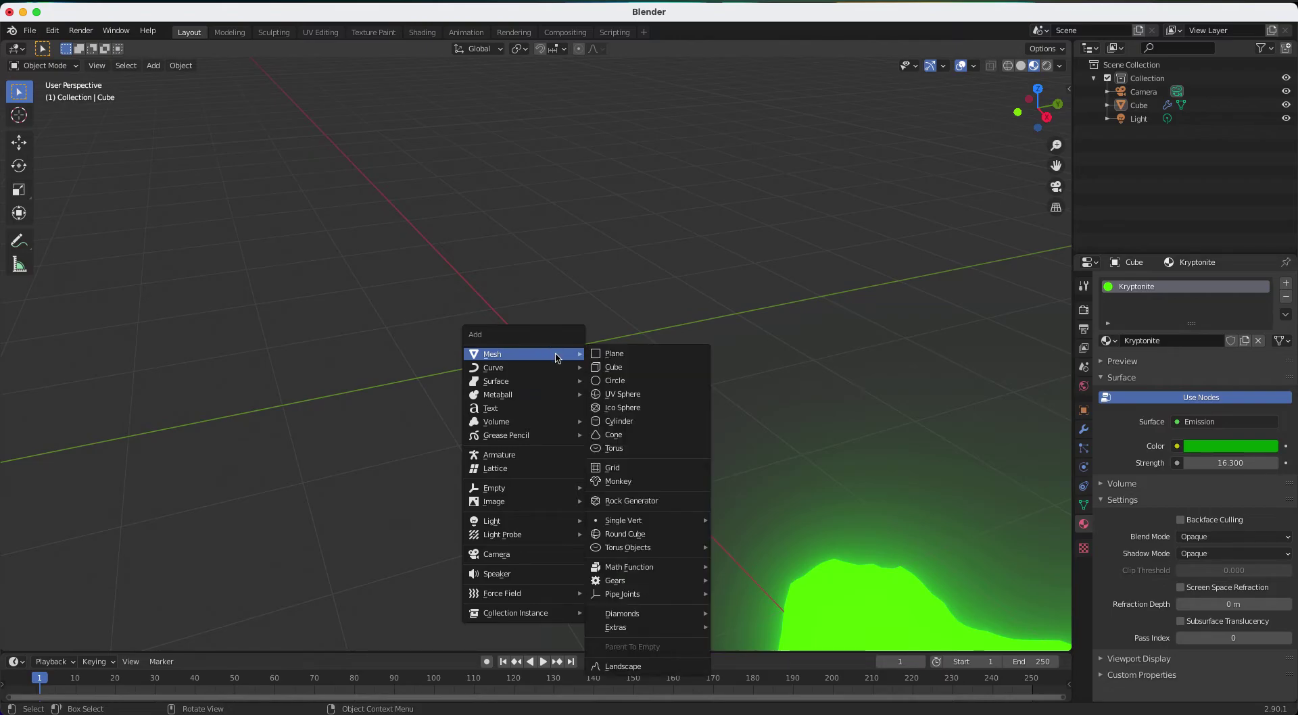
mouse_move(678, 615)
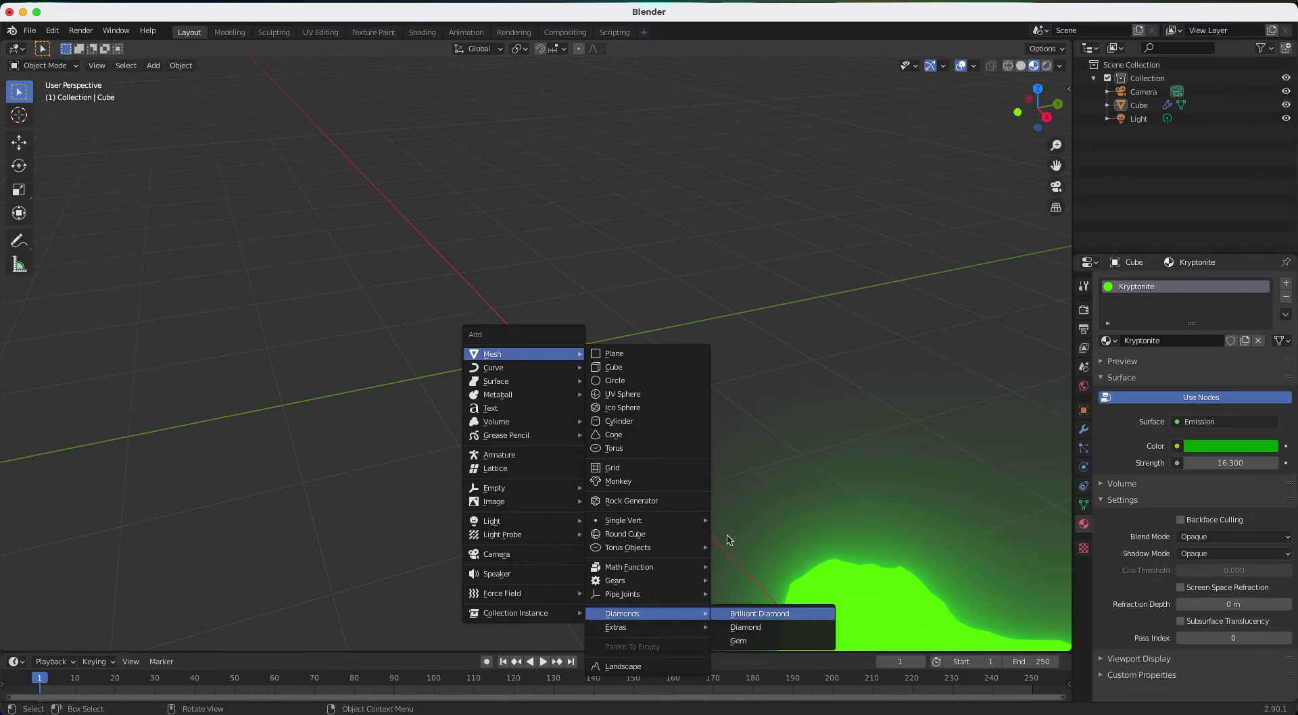
click(748, 614)
Delete the brilliant diamond object from the scene
middle_drag(674, 462, 729, 470)
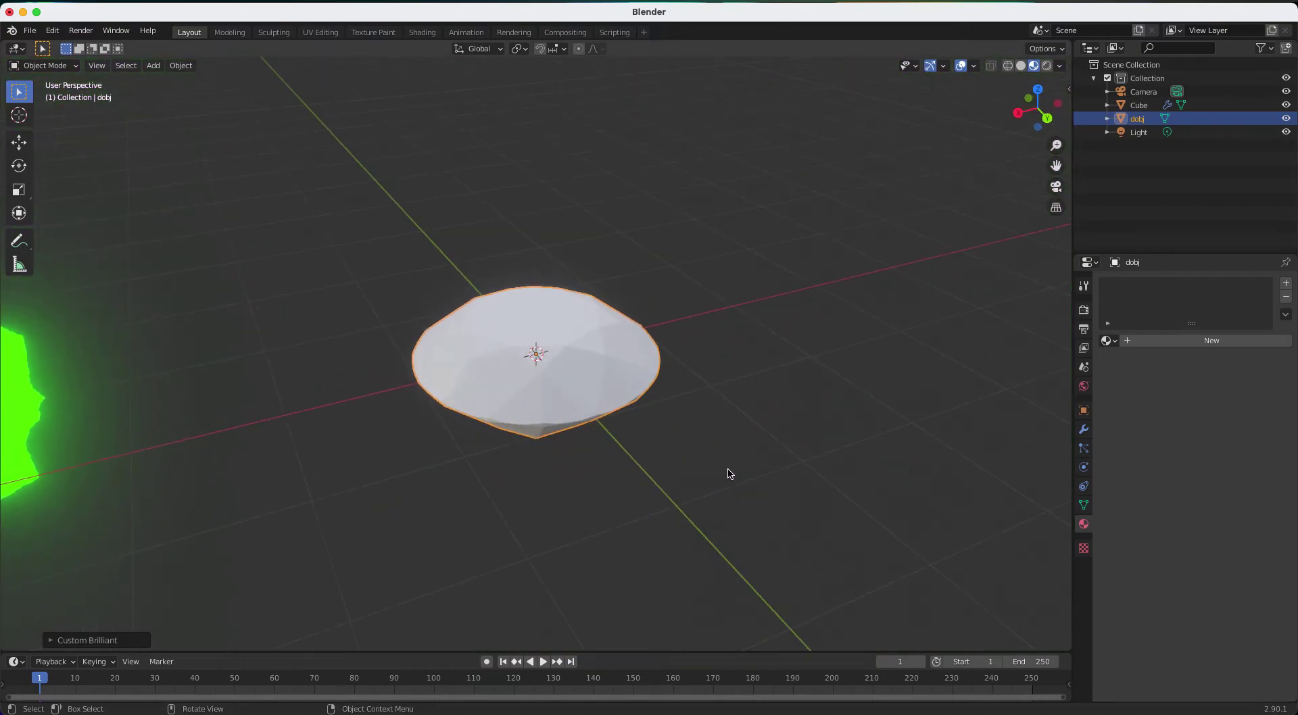
right_click(729, 474)
click(712, 687)
Add a Gem mesh from the diamond shapes at the world origin
key(shift+a)
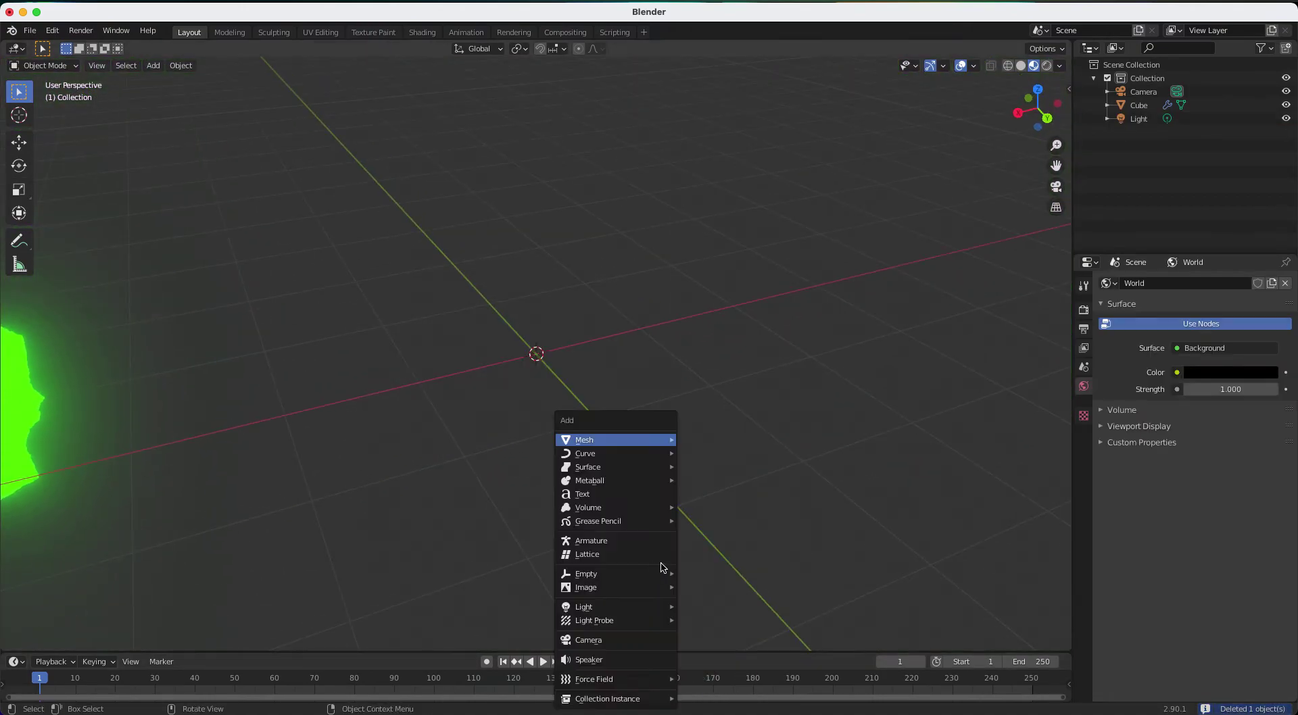
mouse_move(670, 439)
mouse_move(727, 385)
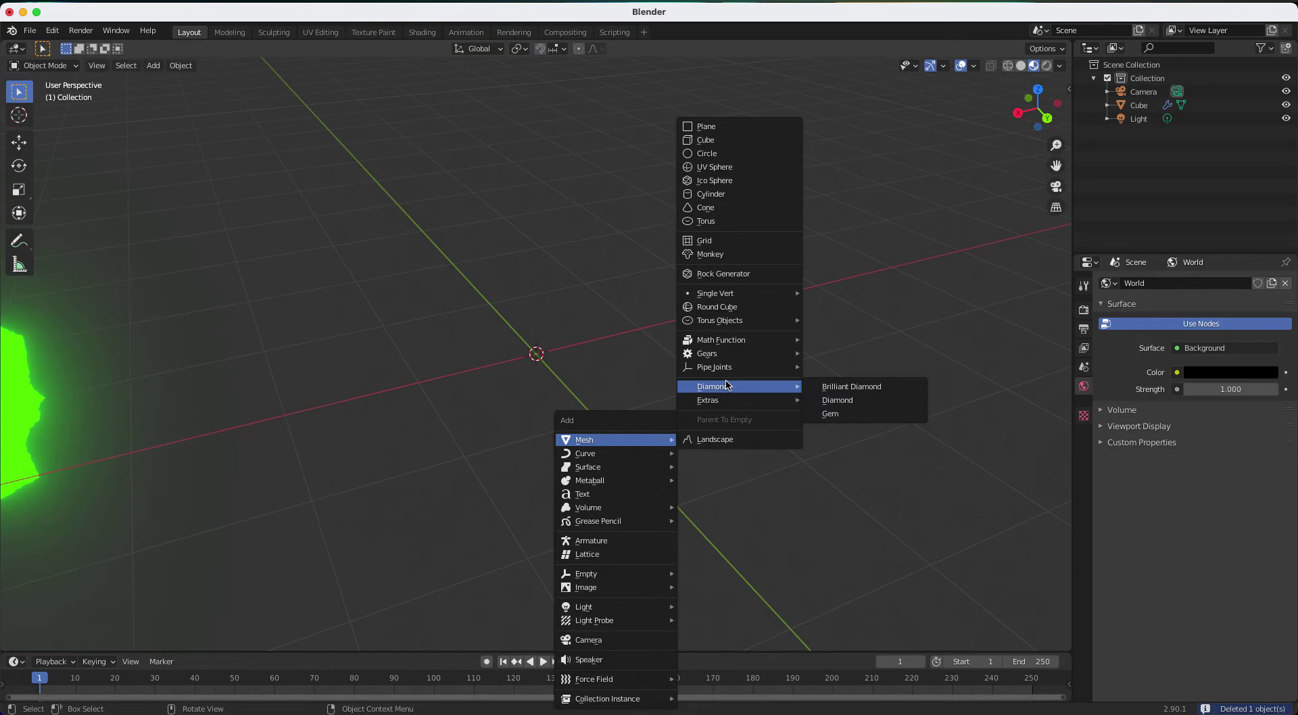
click(854, 414)
middle_drag(777, 407, 777, 411)
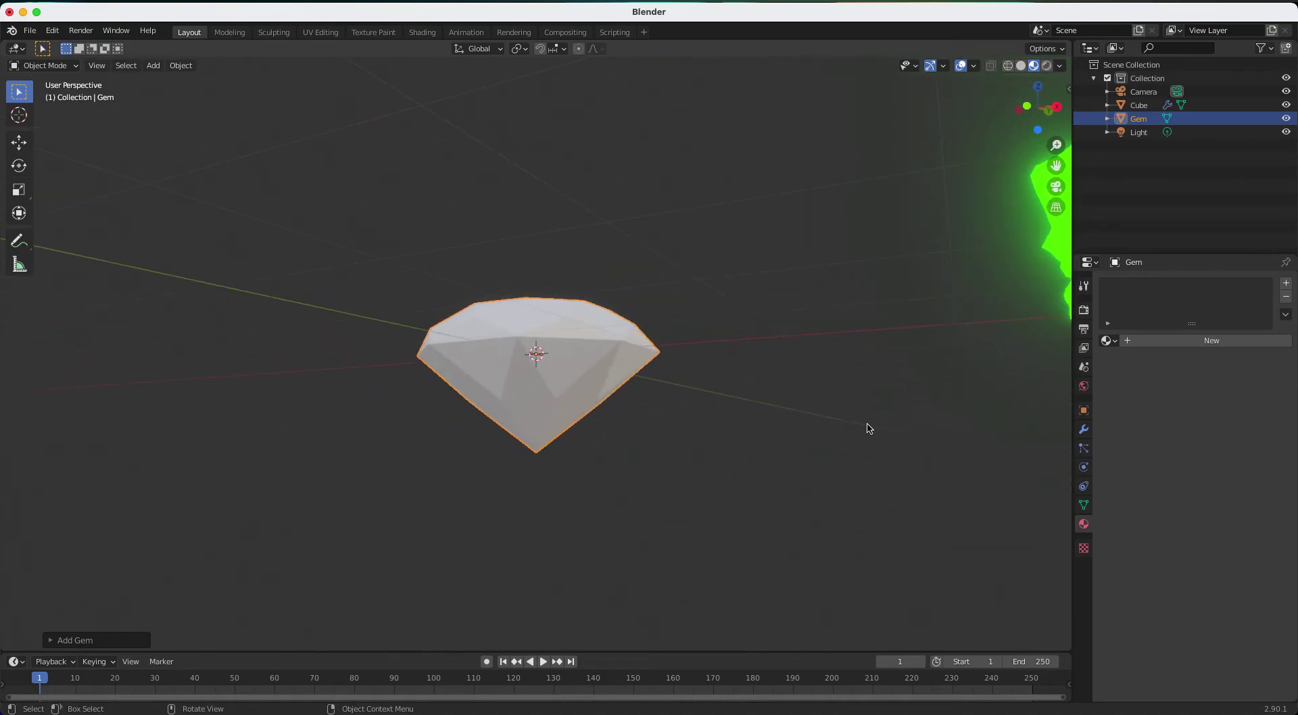
Give the gem a material slot and assign the existing Kryptonite material to it
click(1239, 341)
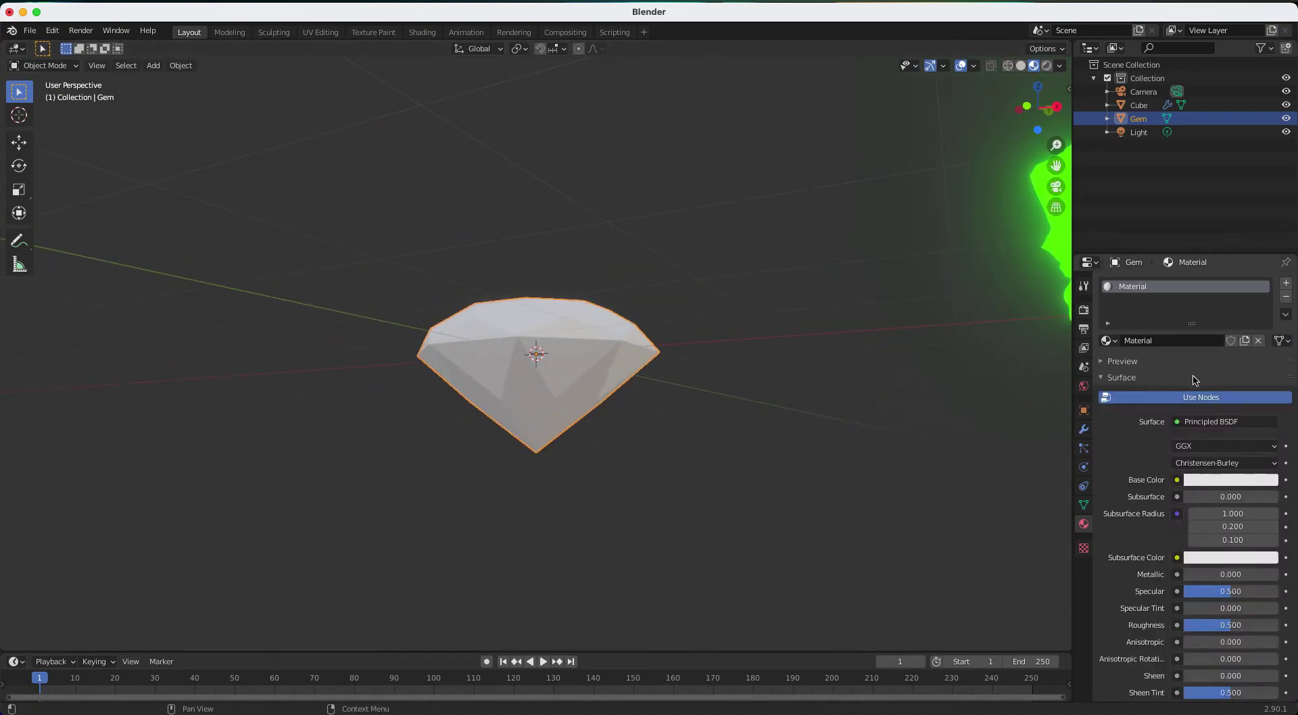
click(1109, 341)
click(1150, 373)
middle_drag(957, 377, 977, 441)
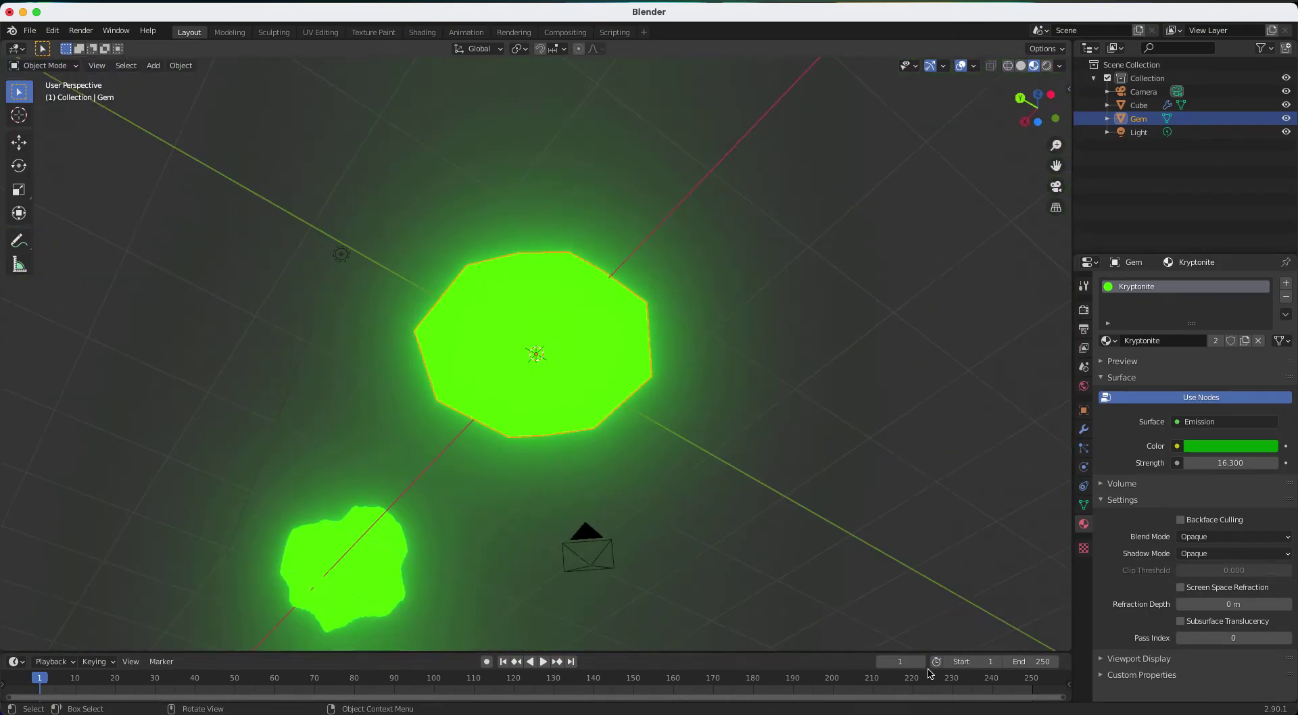
middle_drag(882, 650, 582, 392)
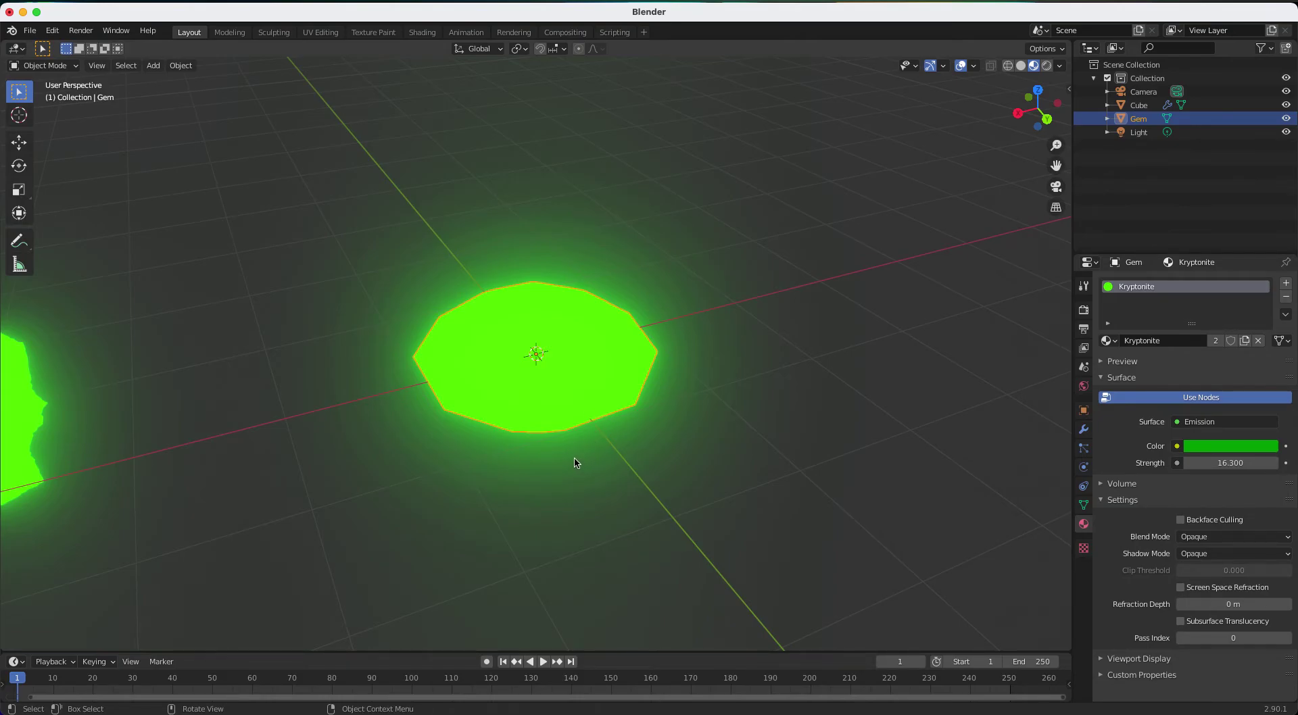
Add a plane at the world origin and scale it by 88 as a floor
middle_drag(168, 377, 493, 426)
key(shift+a)
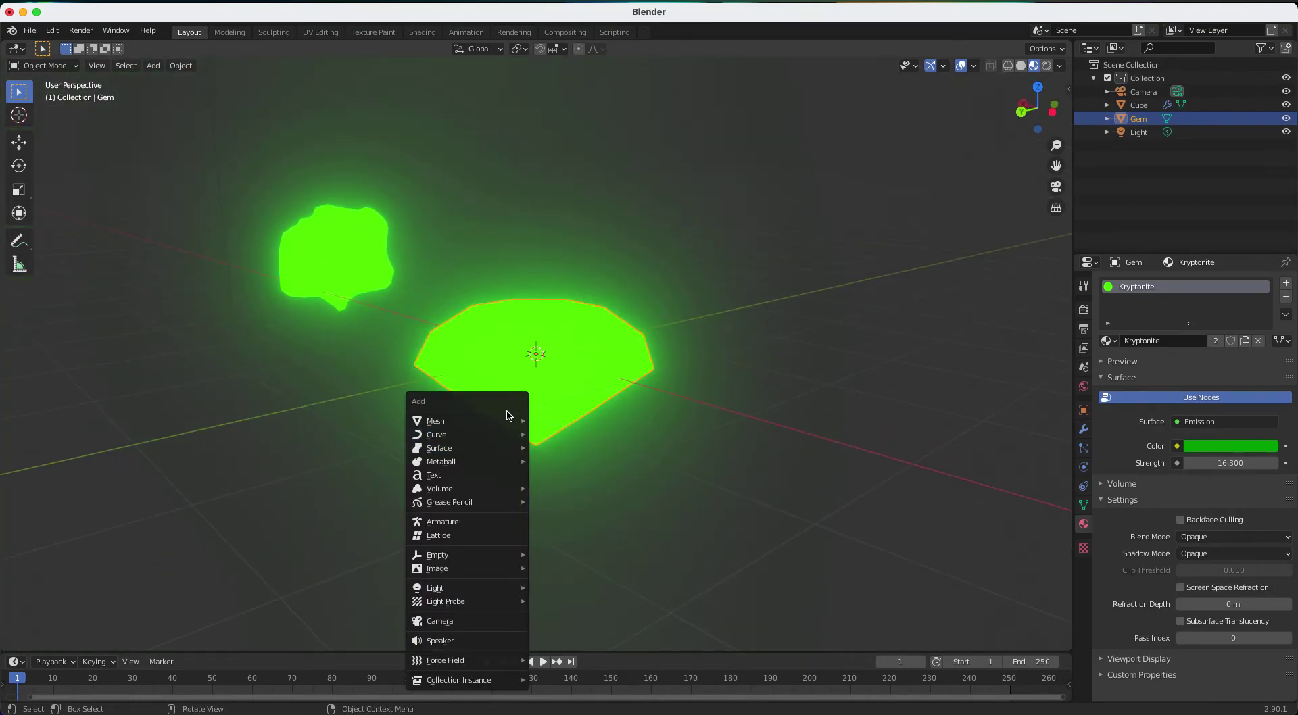
key(shift+a)
mouse_move(581, 323)
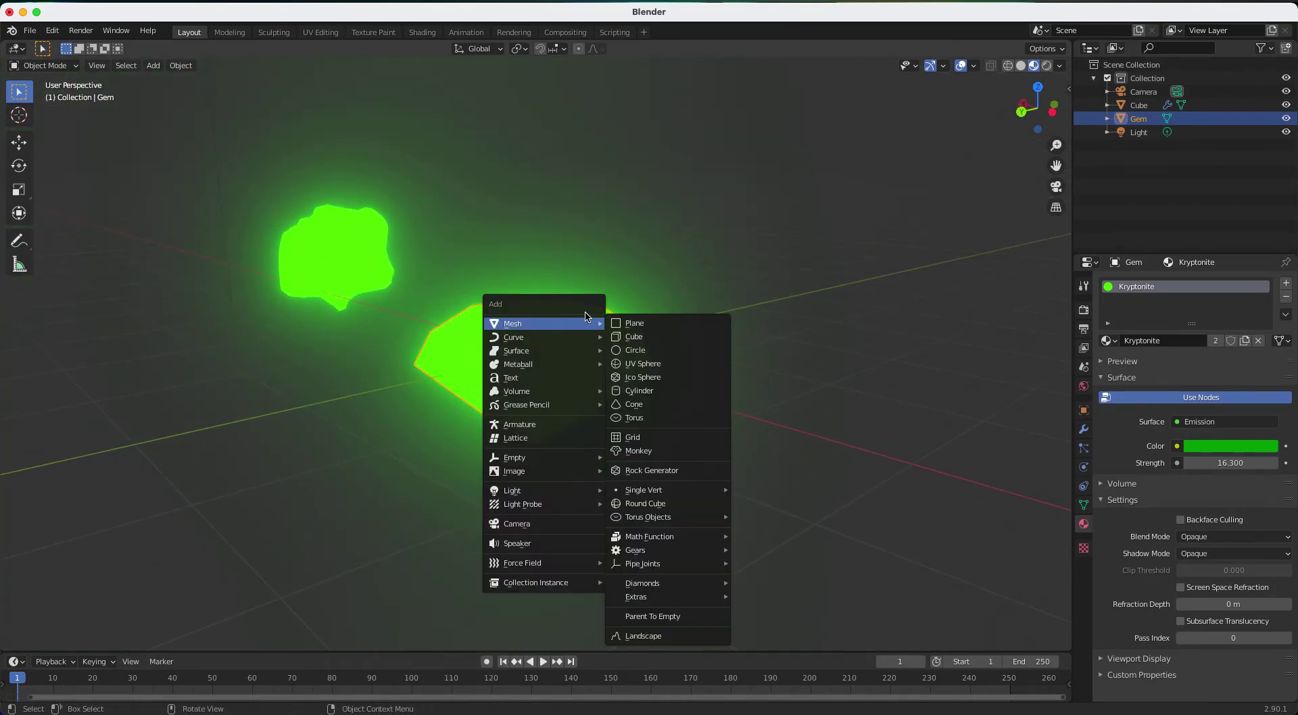
click(620, 323)
middle_drag(620, 320, 620, 321)
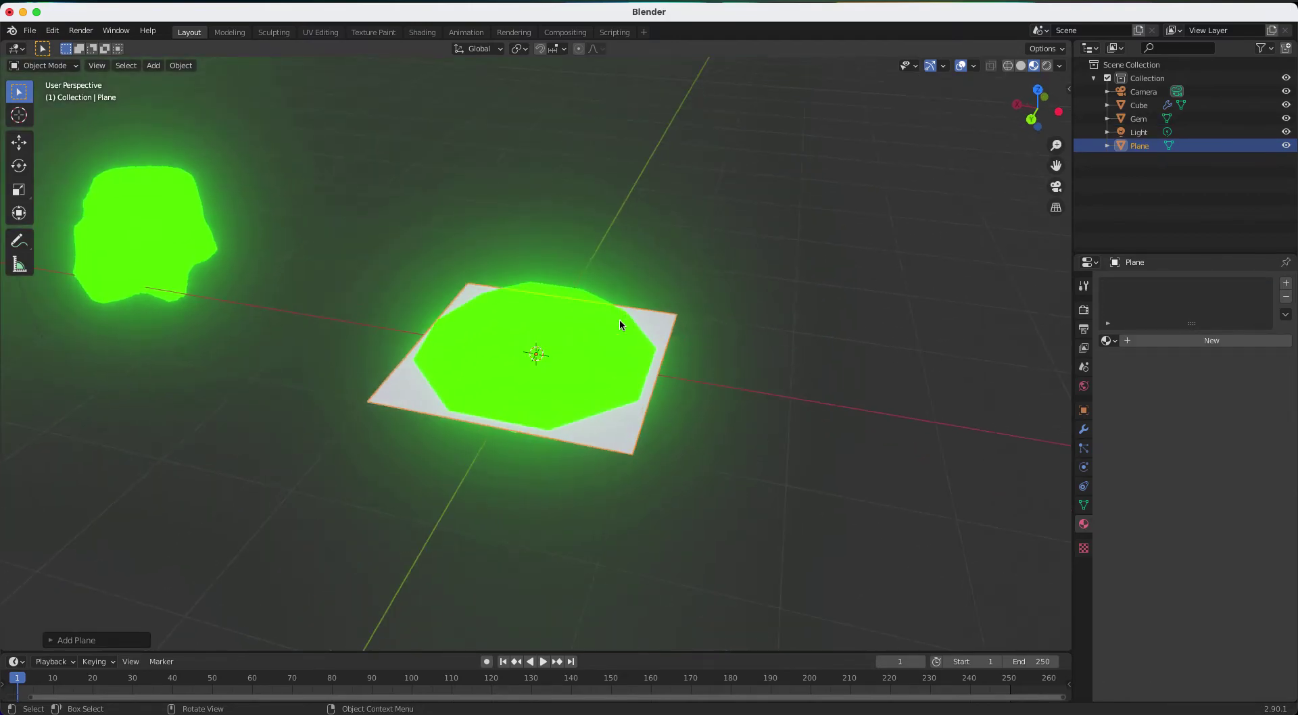
text(s88)
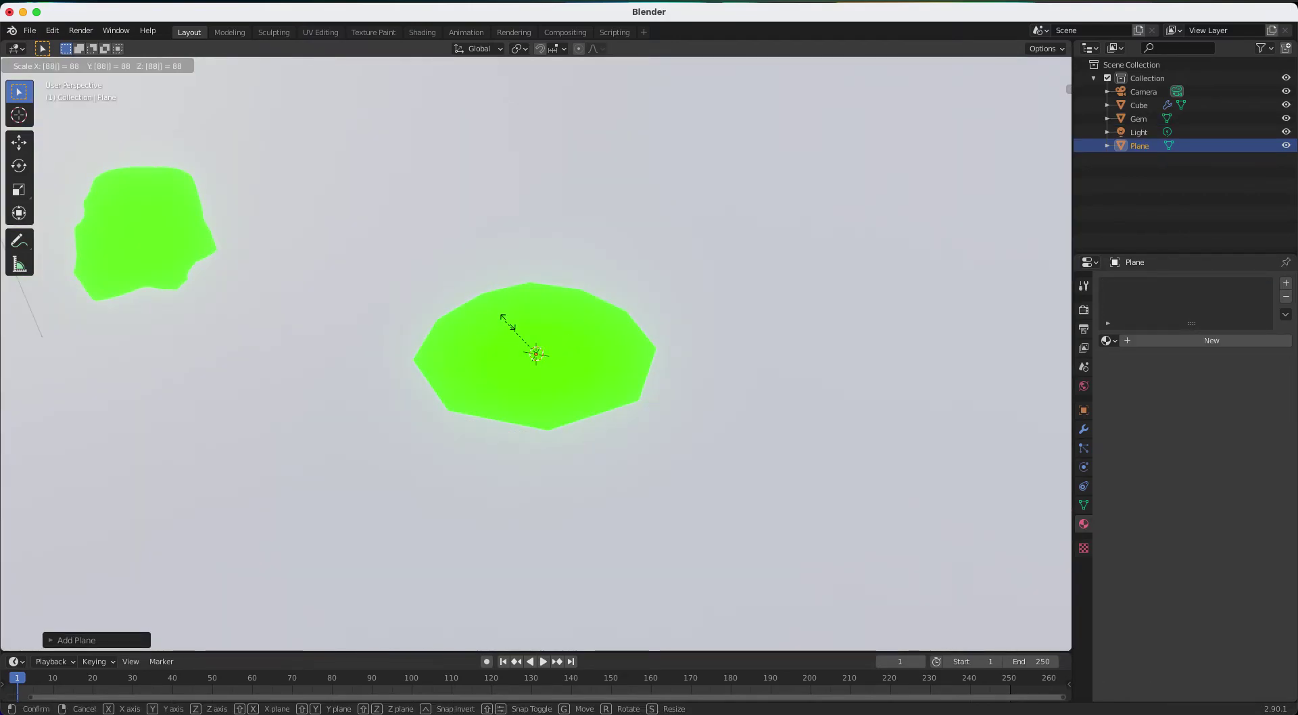
key(Return)
Raise the gem along the Z axis above the floor plane, fine-tuning its height in front orthographic view
click(494, 405)
key(g)
key(z)
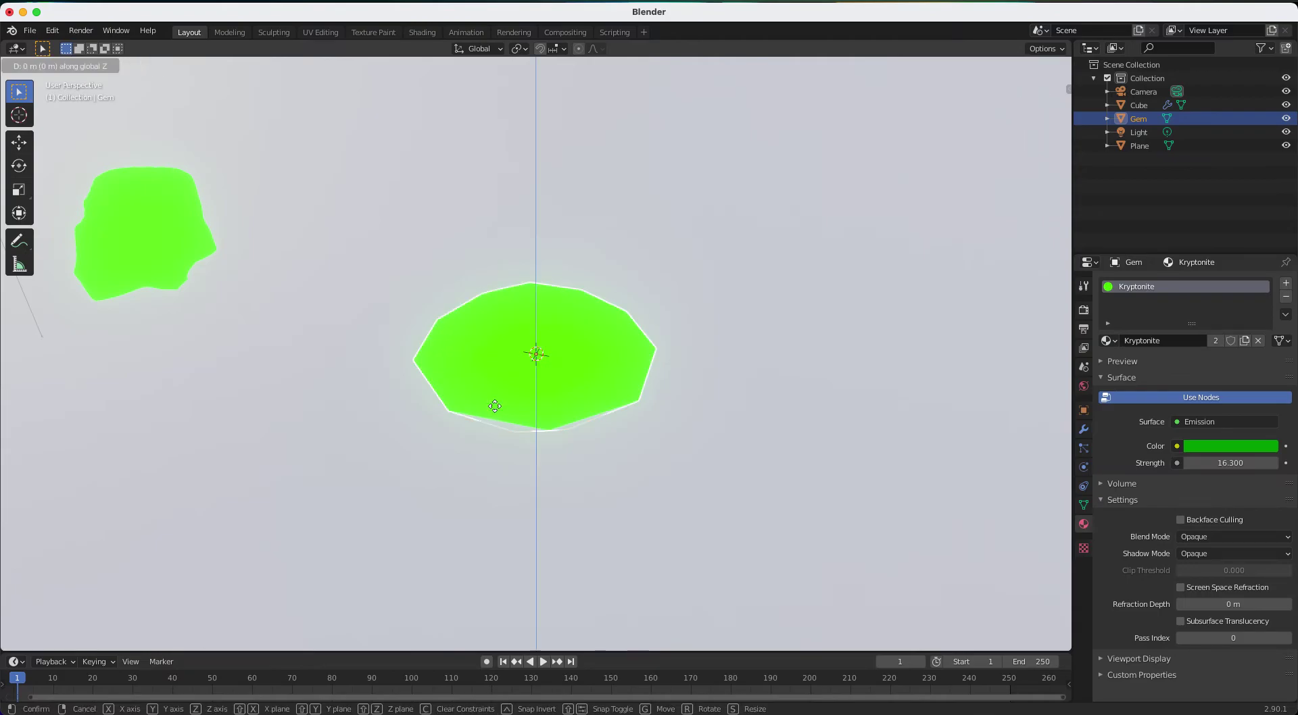
click(528, 351)
middle_drag(528, 350, 528, 351)
key(KP_5)
key(KP_1)
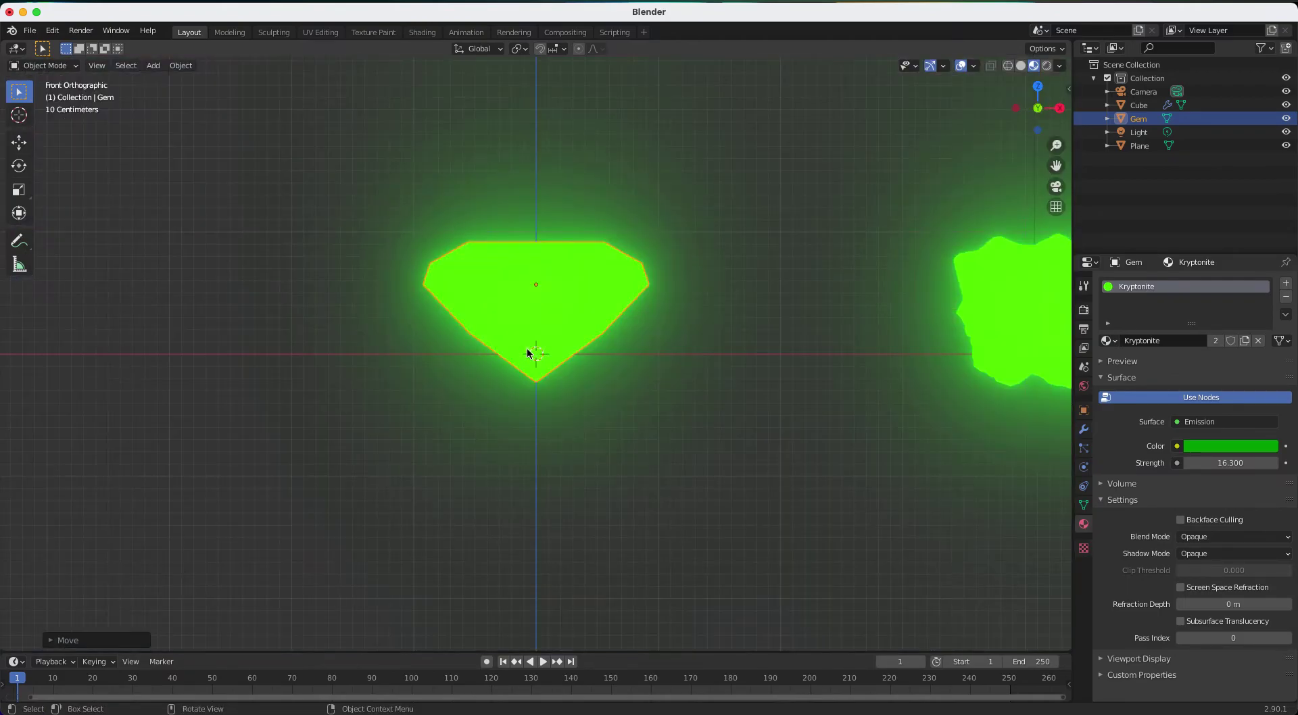
key(g)
key(z)
click(531, 328)
Tilt the gem onto one of its slanted sides and lower it onto the floor line
key(r)
click(587, 343)
key(g)
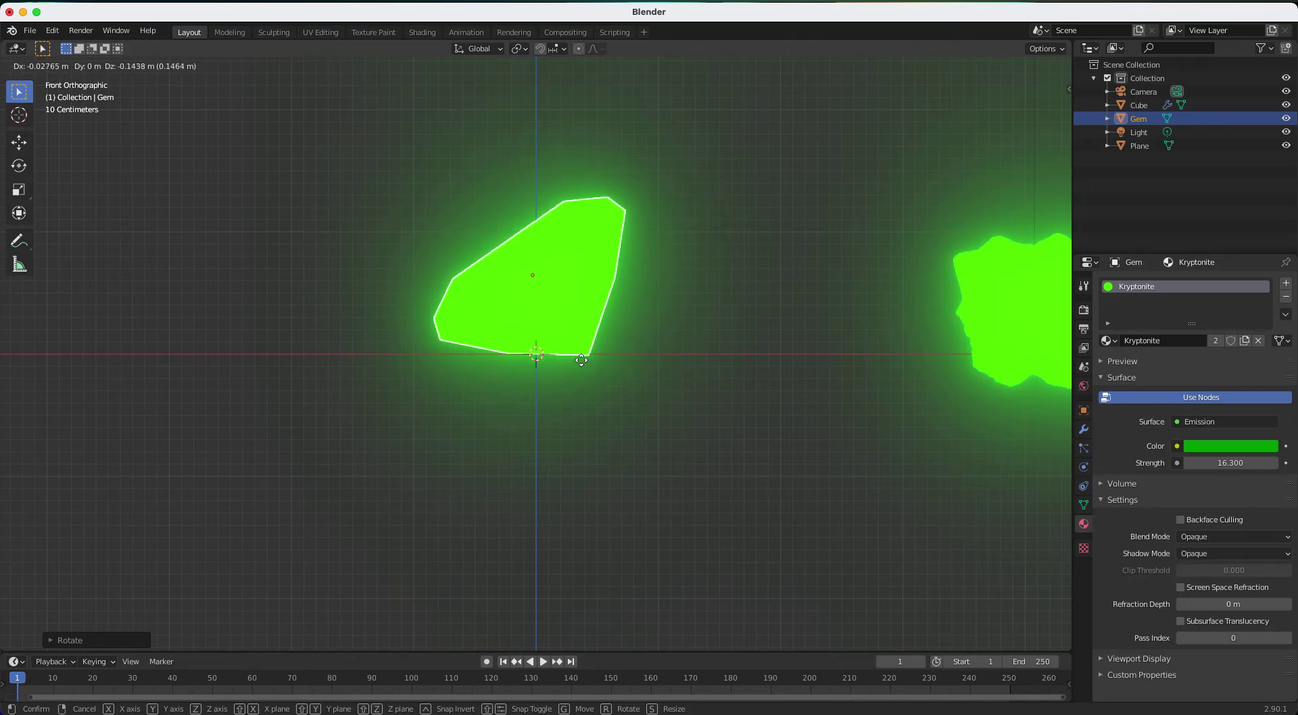
click(583, 357)
In front view, move the glowing rock about 1.15 m toward the gem and about 0.34 m up onto the floor
scroll(582, 357, left, 10)
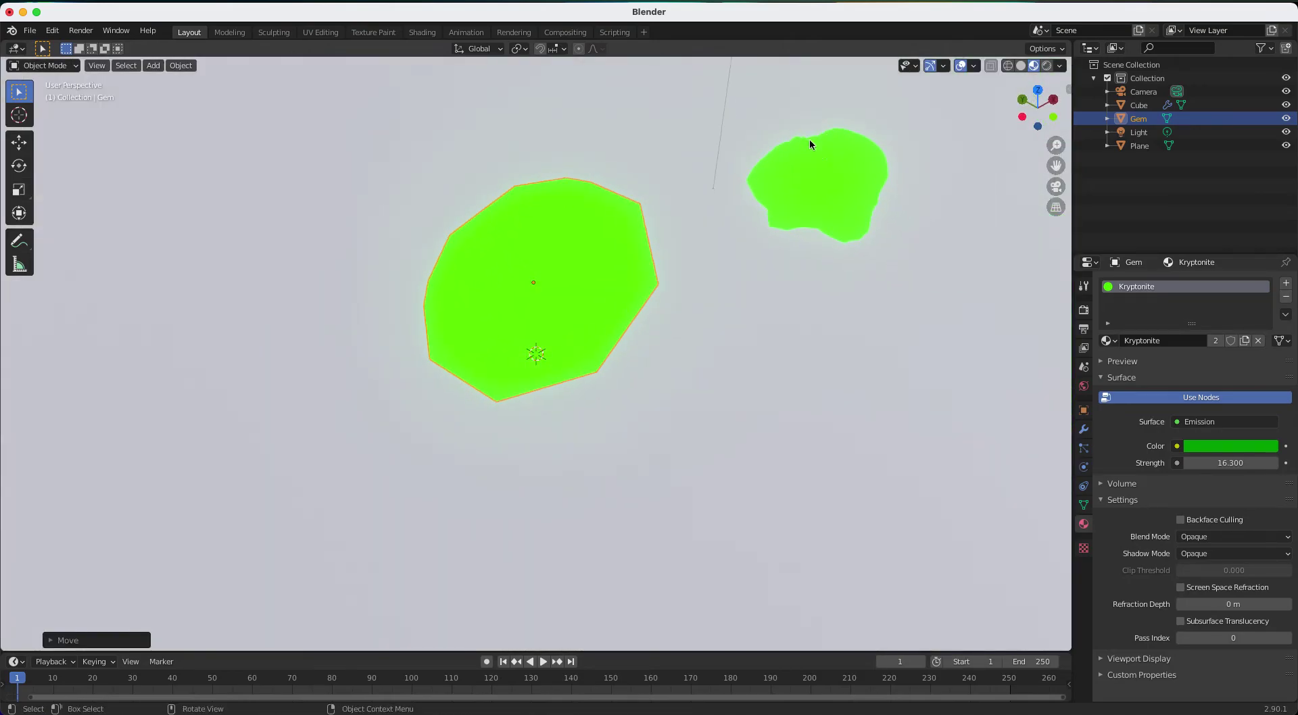
click(830, 165)
key(KP_1)
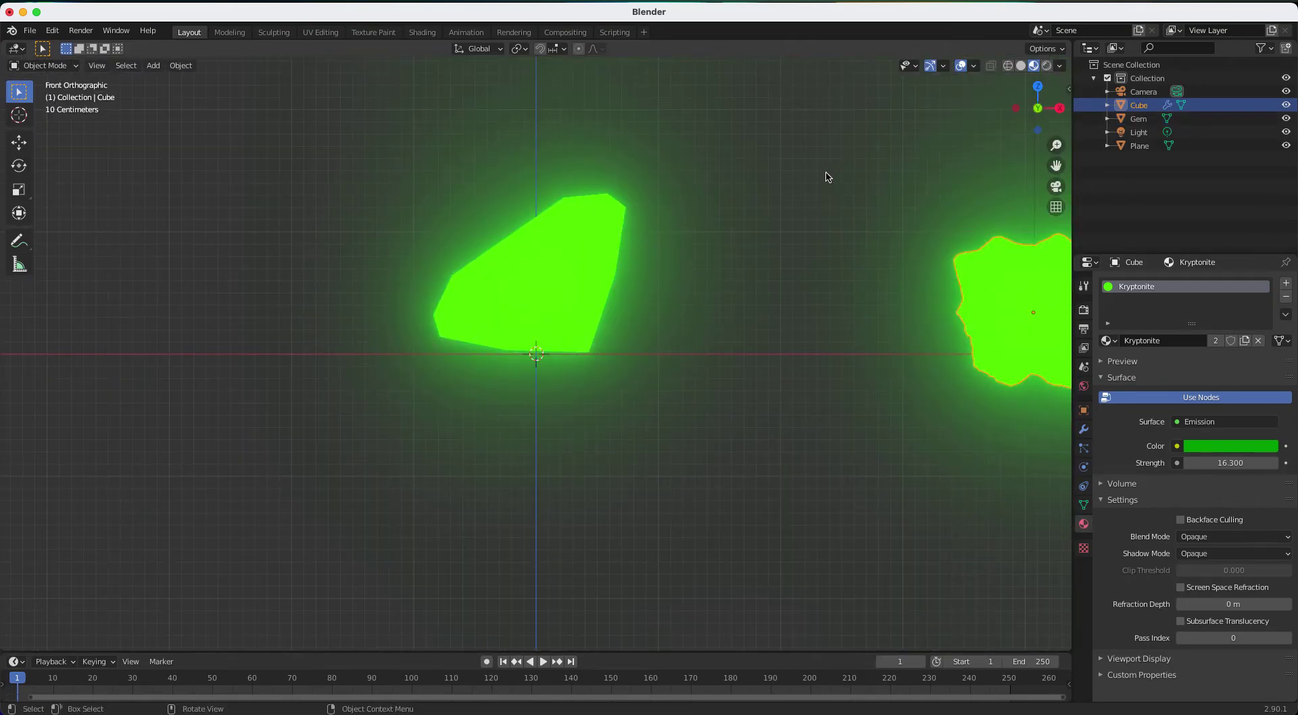
key(g)
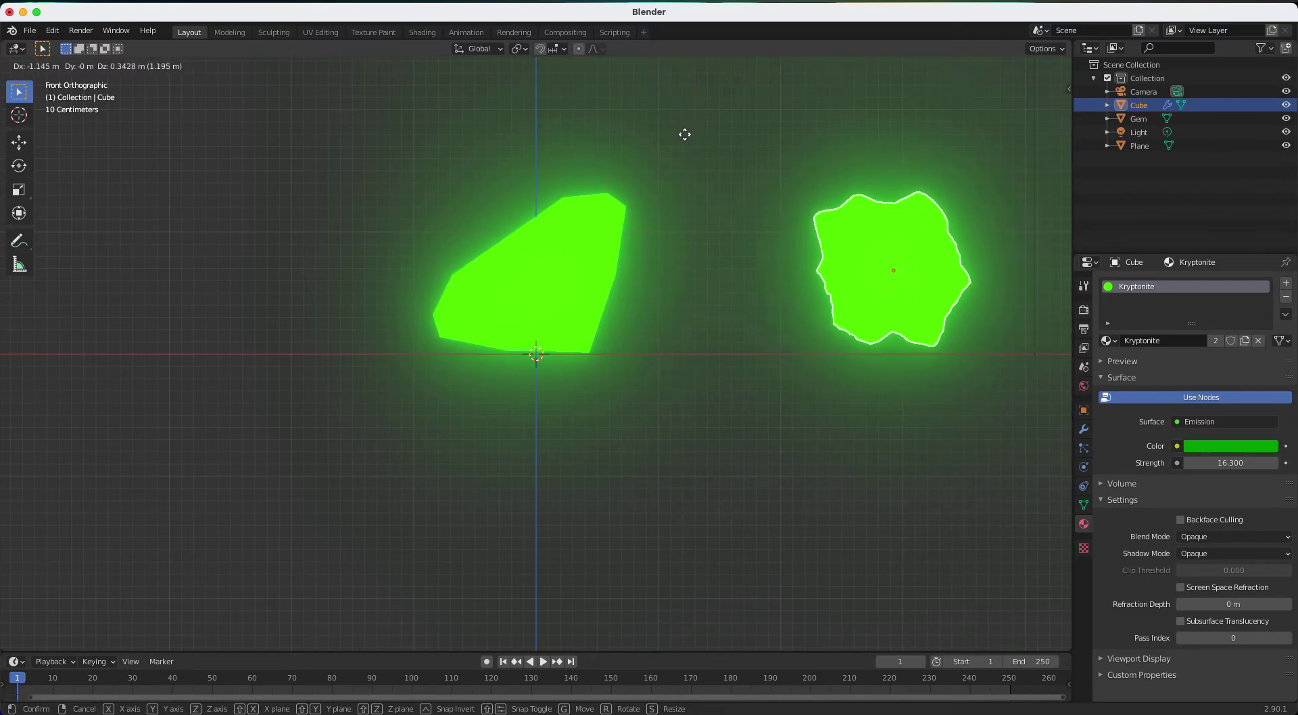
click(684, 136)
Examine from several angles how the rock and the gem sit on the floor plane
scroll(705, 152, left, 5)
scroll(706, 152, left, 10)
scroll(705, 150, right, 3)
scroll(690, 144, left, 7)
scroll(687, 141, up, 5)
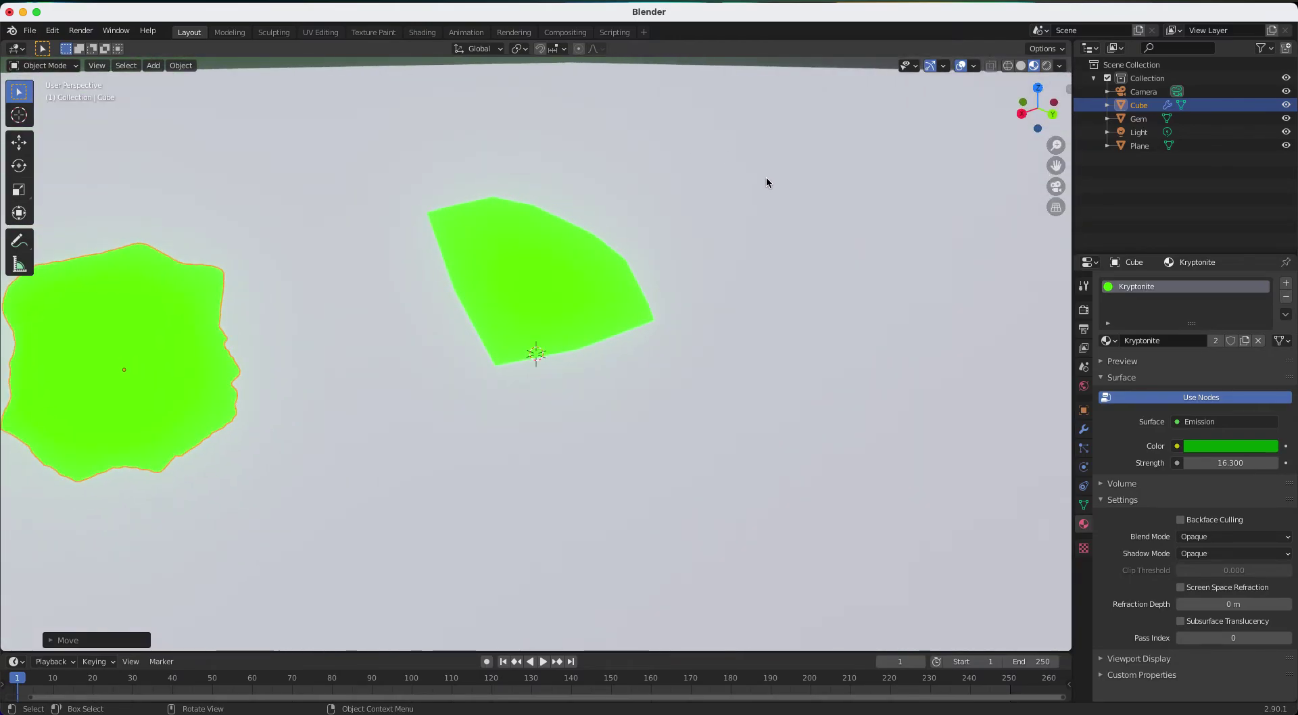
scroll(757, 175, down, 8)
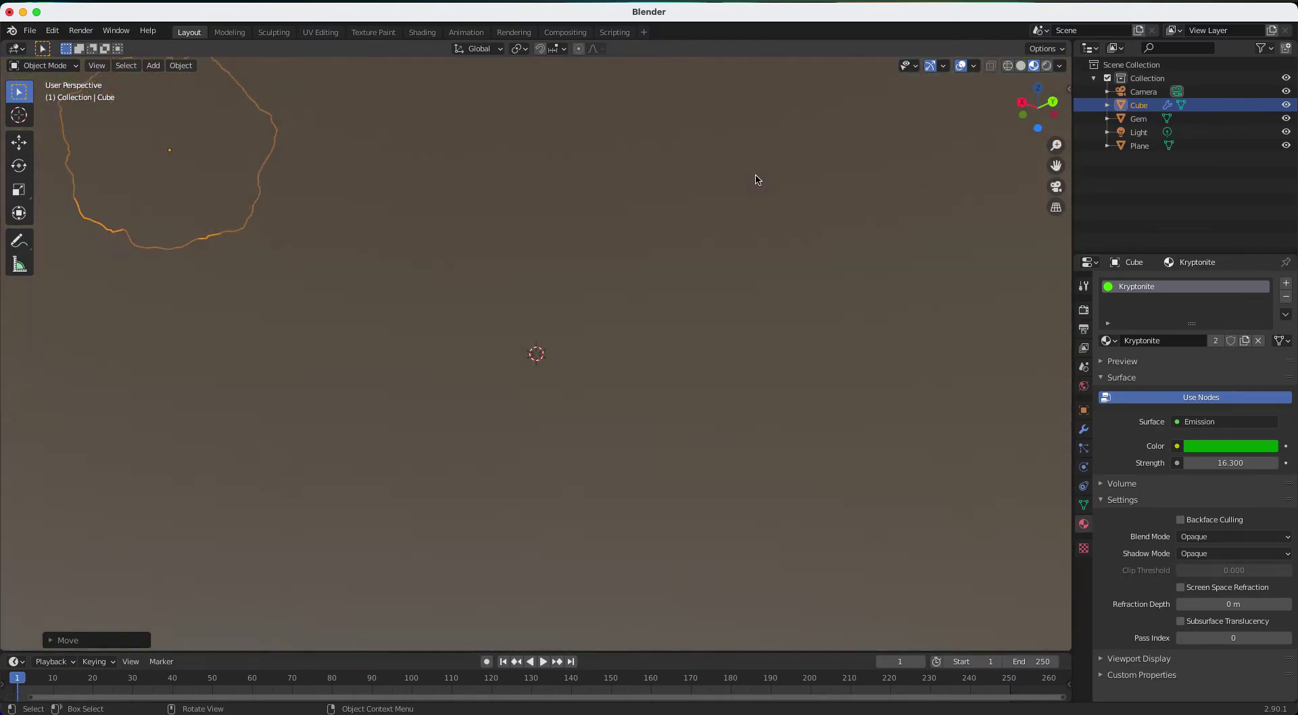
scroll(756, 177, up, 4)
scroll(756, 174, down, 5)
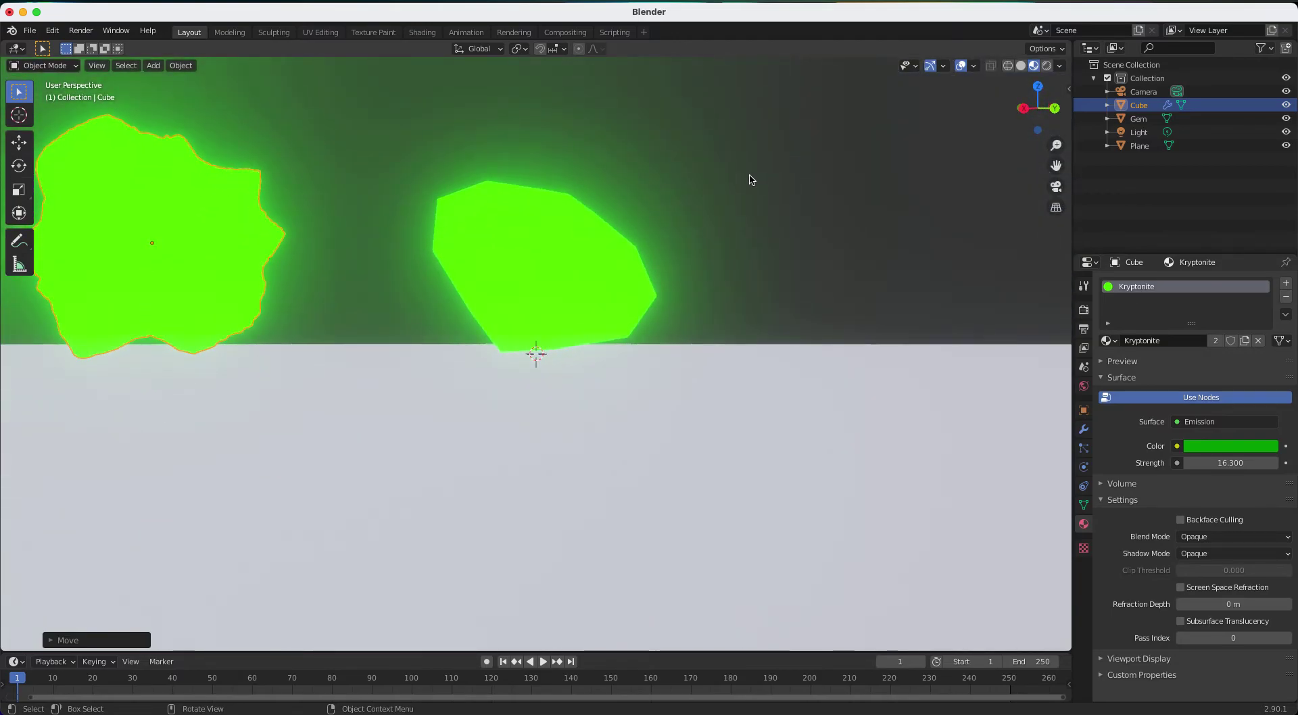
scroll(751, 181, down, 5)
scroll(749, 176, up, 6)
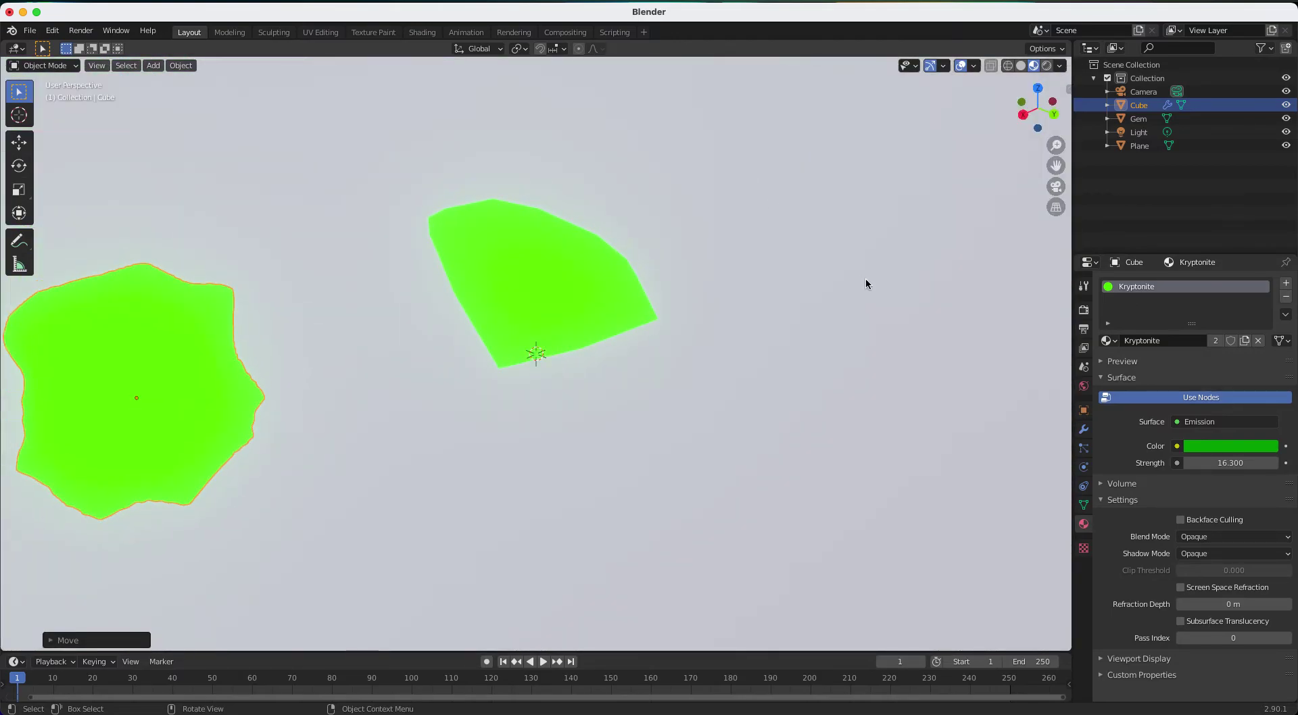
Create a new material on the floor plane and name it Metal
click(814, 274)
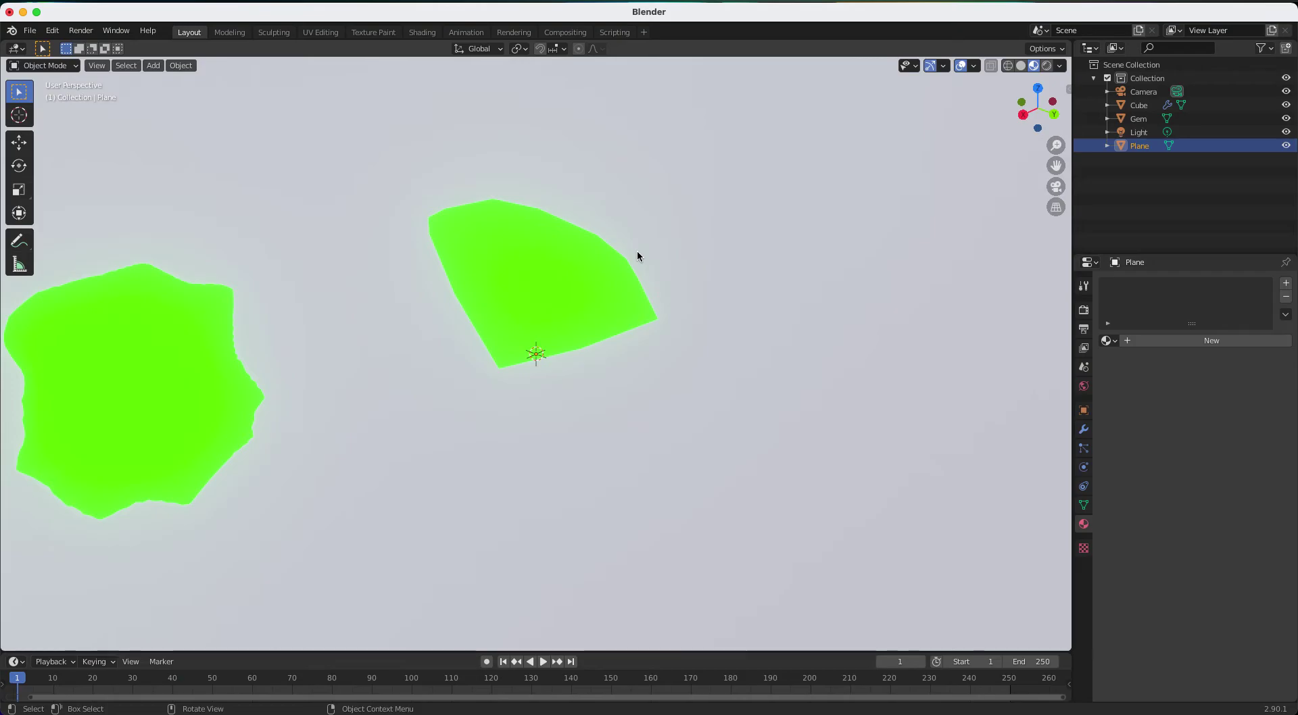
key(shift+a)
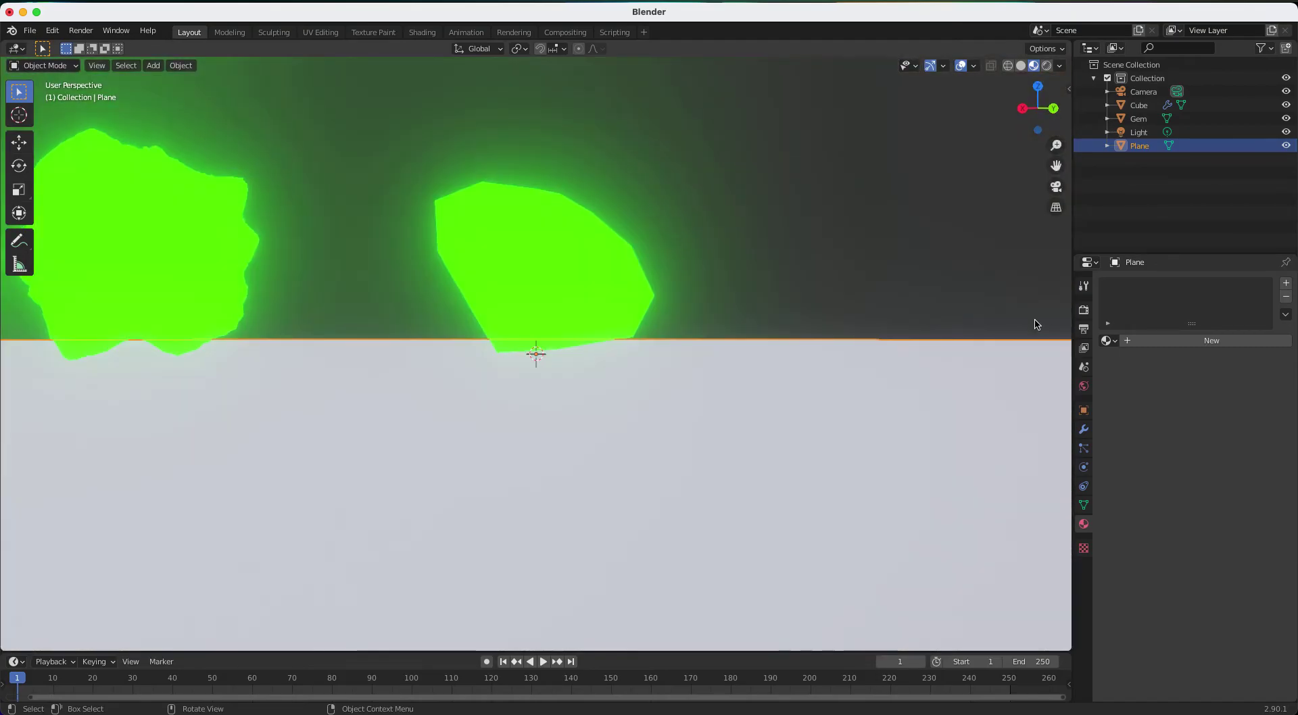
click(1157, 342)
scroll(1210, 420, down, 1)
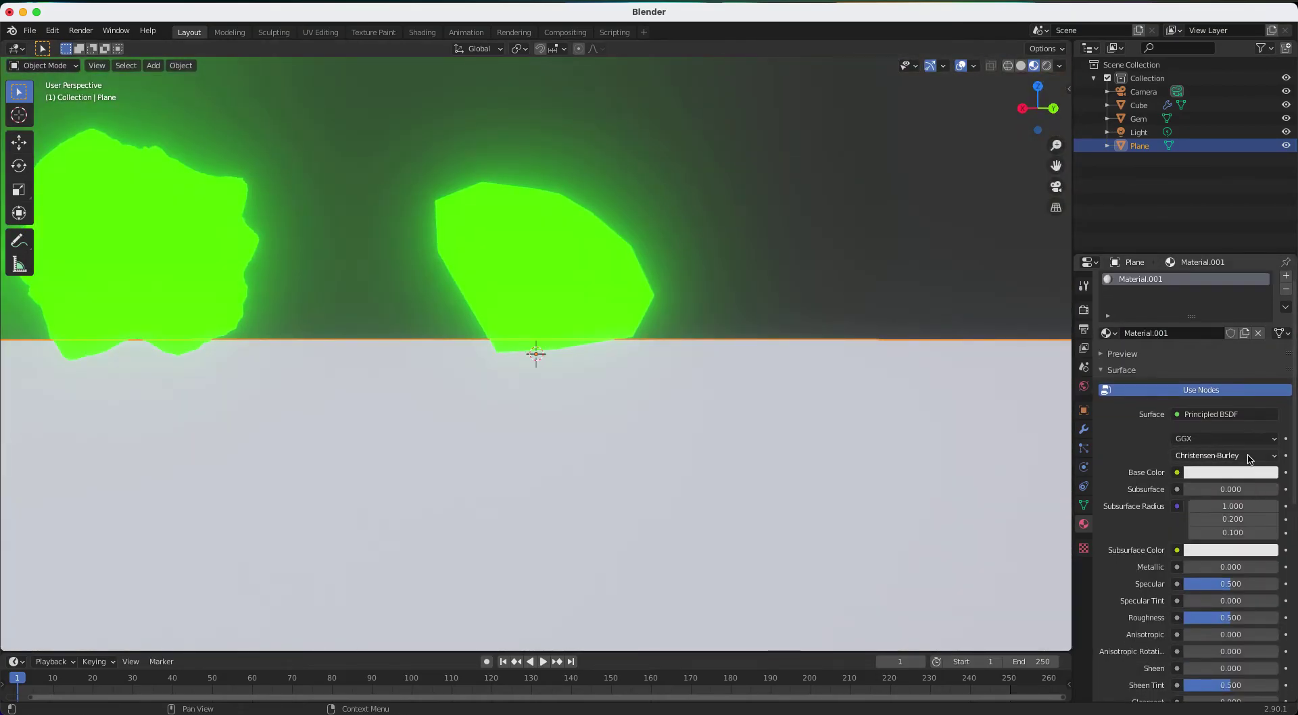
scroll(1258, 439, down, 1)
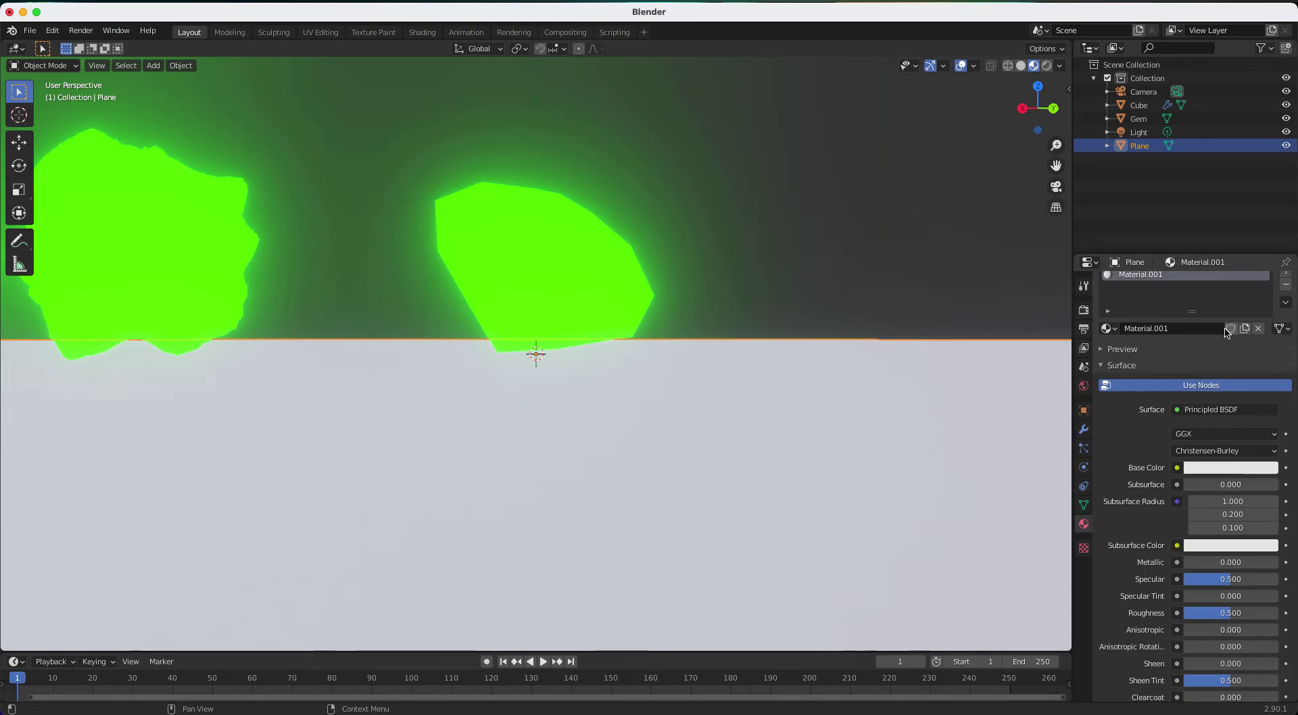
scroll(1204, 330, up, 1)
click(1145, 330)
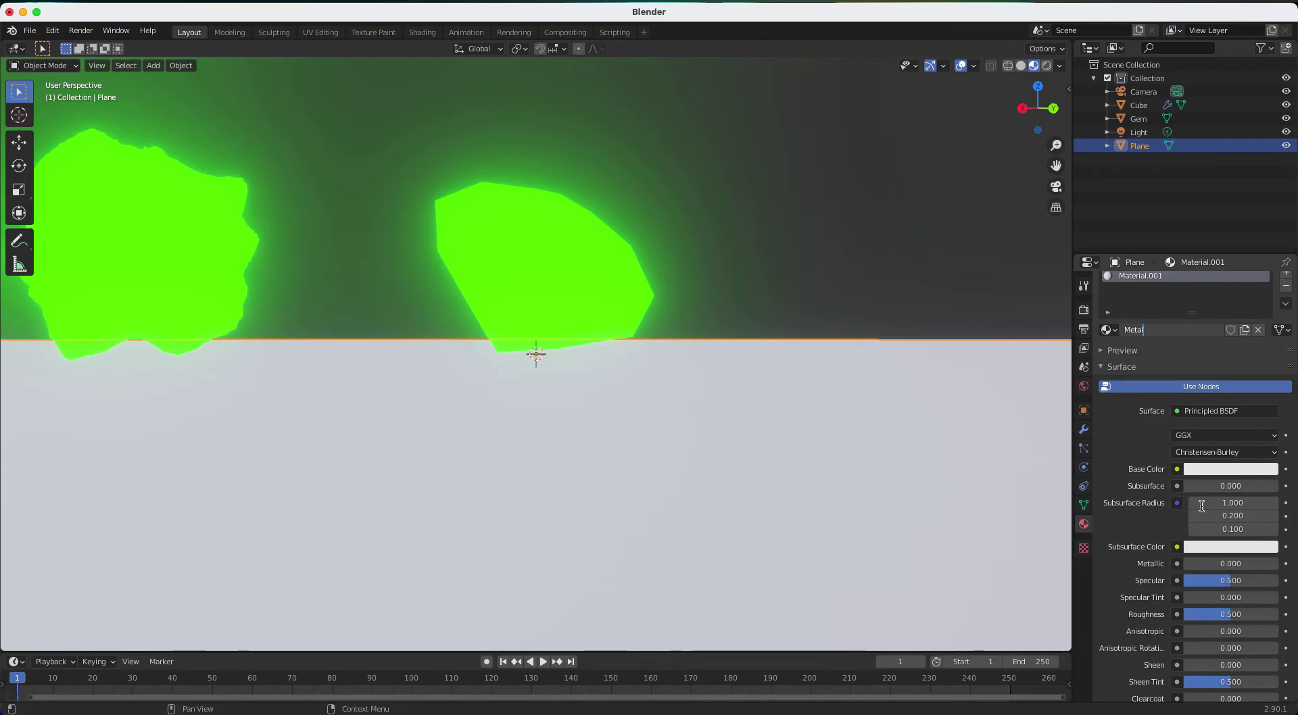
key(Return)
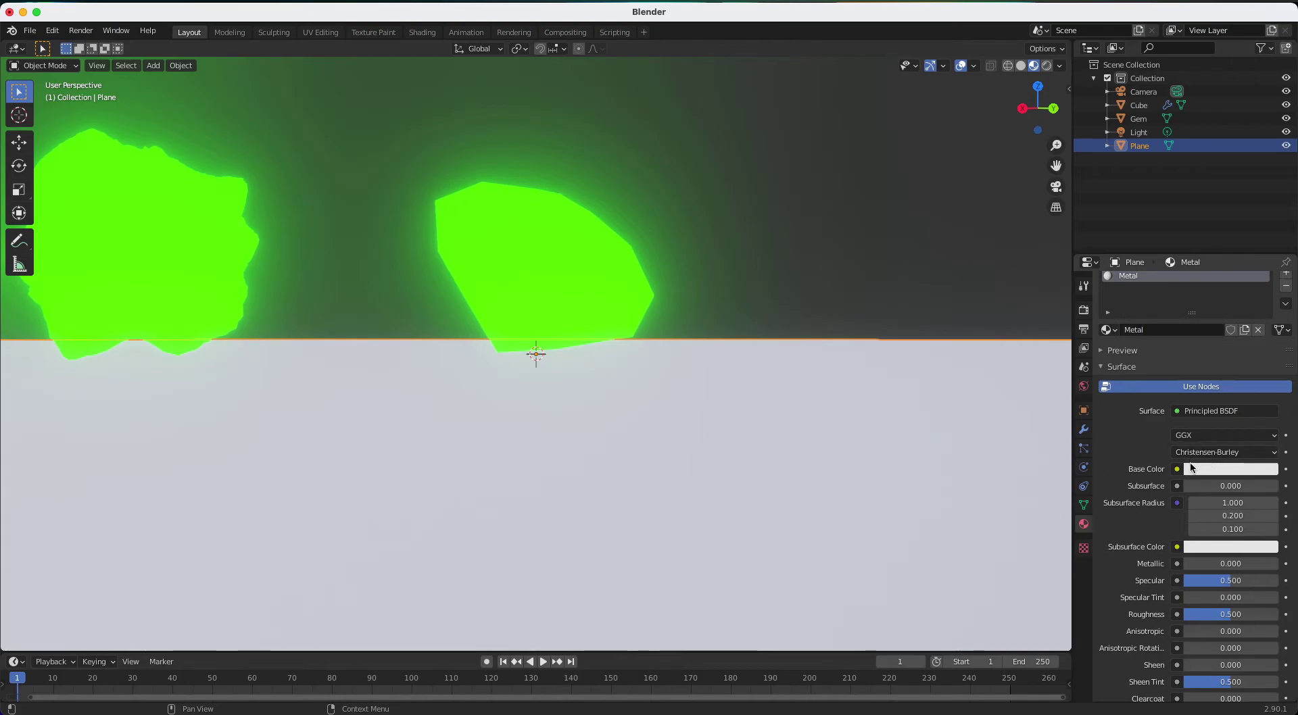
Connect an Image Texture to the Metal material's base color and check the whole floor plane
click(1178, 471)
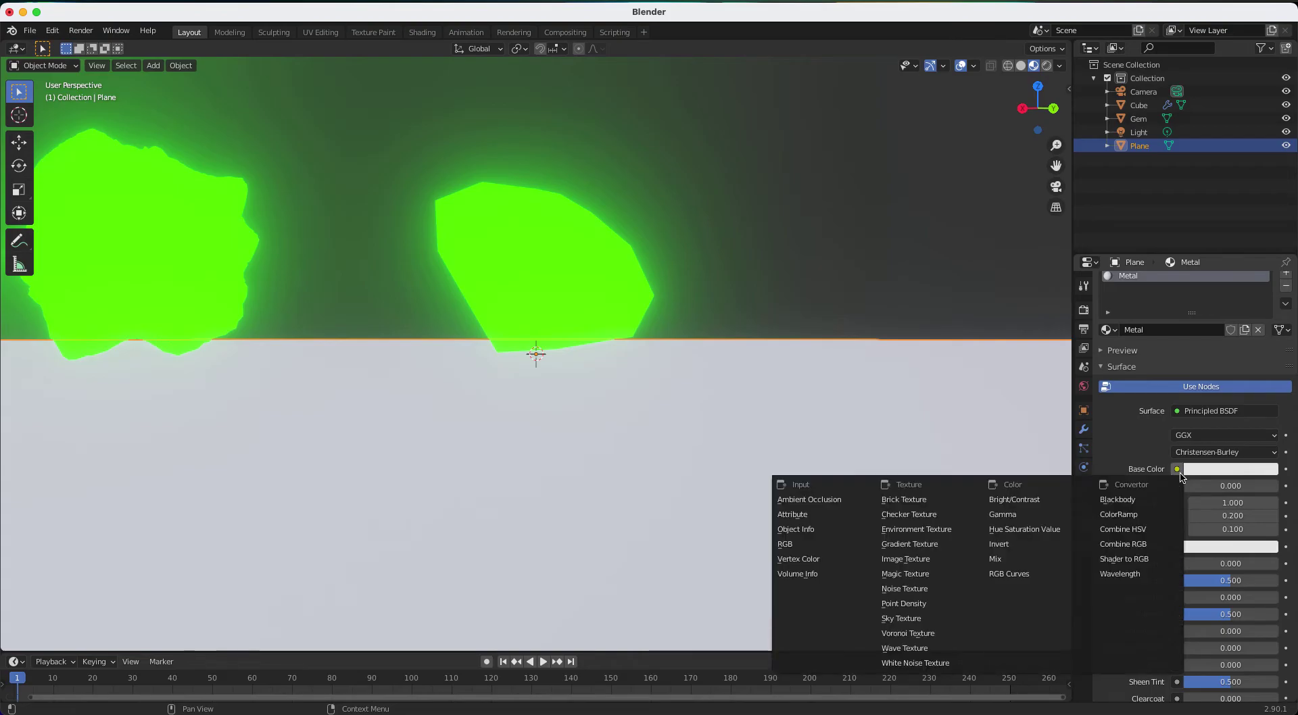
click(930, 559)
scroll(910, 548, up, 5)
scroll(903, 543, left, 5)
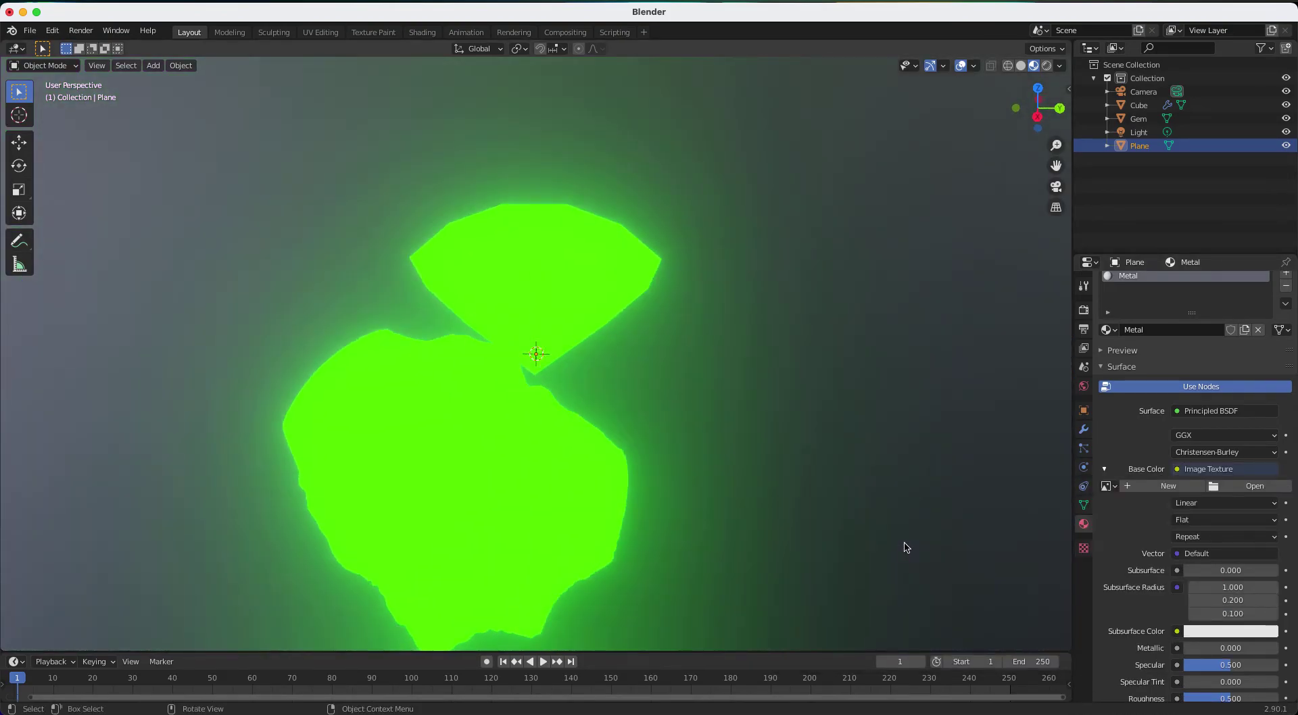
scroll(929, 467, down, 10)
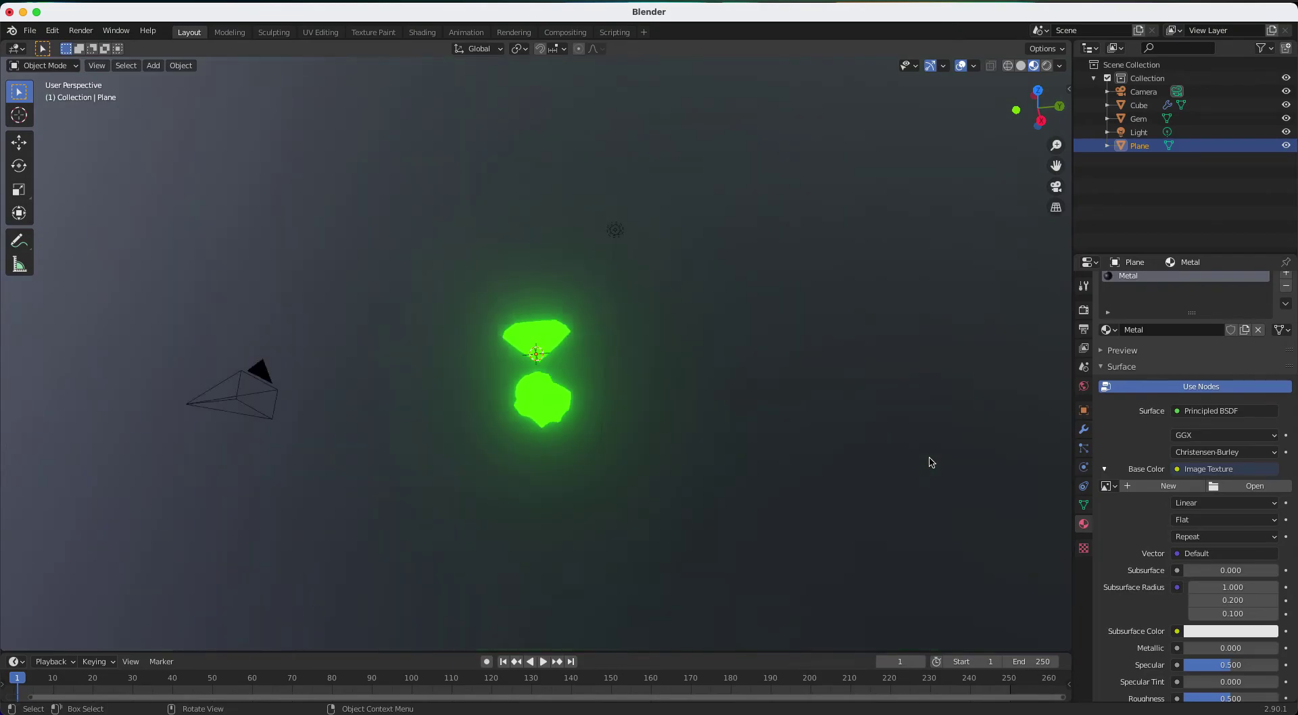
scroll(930, 463, down, 5)
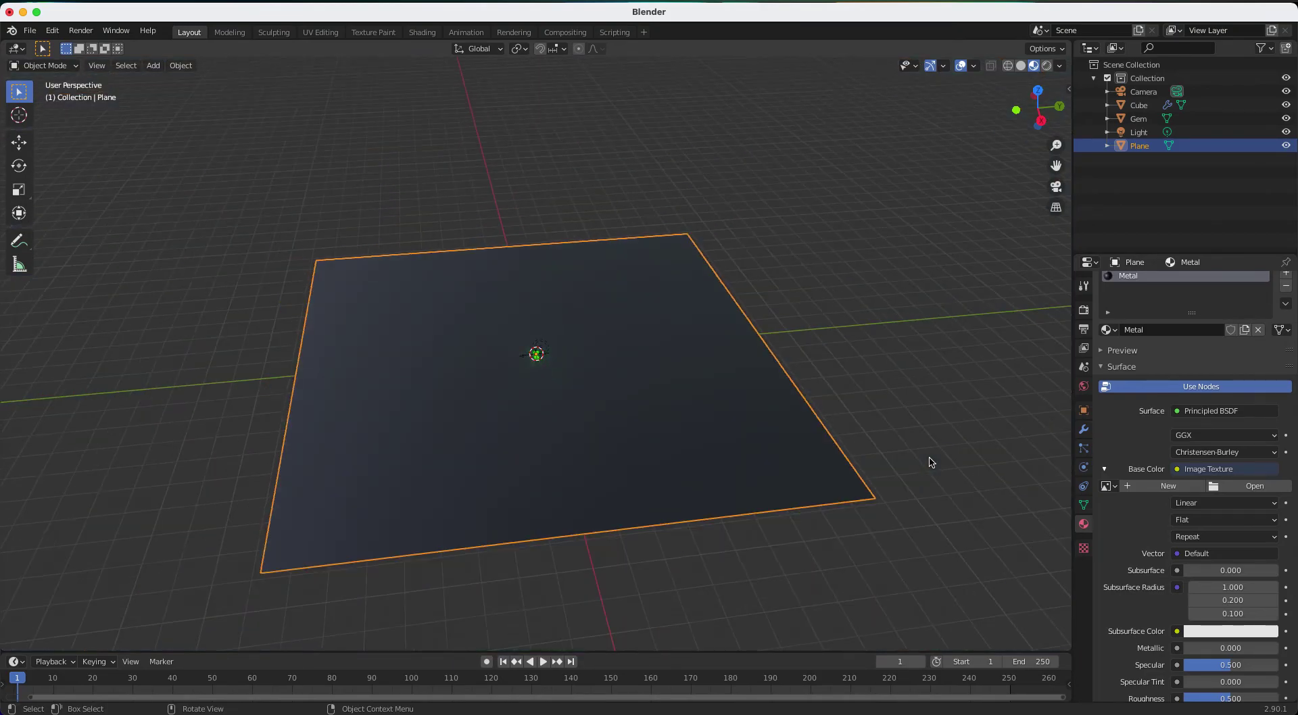
scroll(929, 462, up, 7)
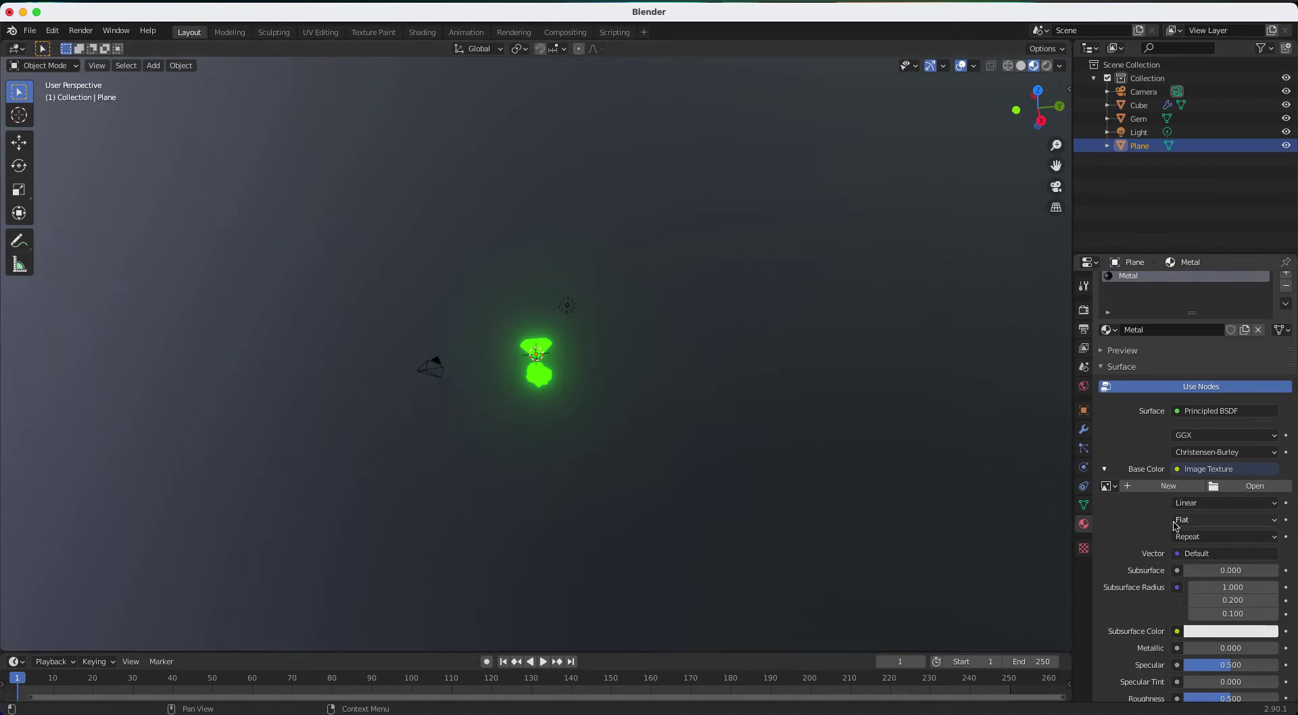
Load IMG_1080.JPG from the Downloads folder as the base color image of the Metal material
click(1237, 488)
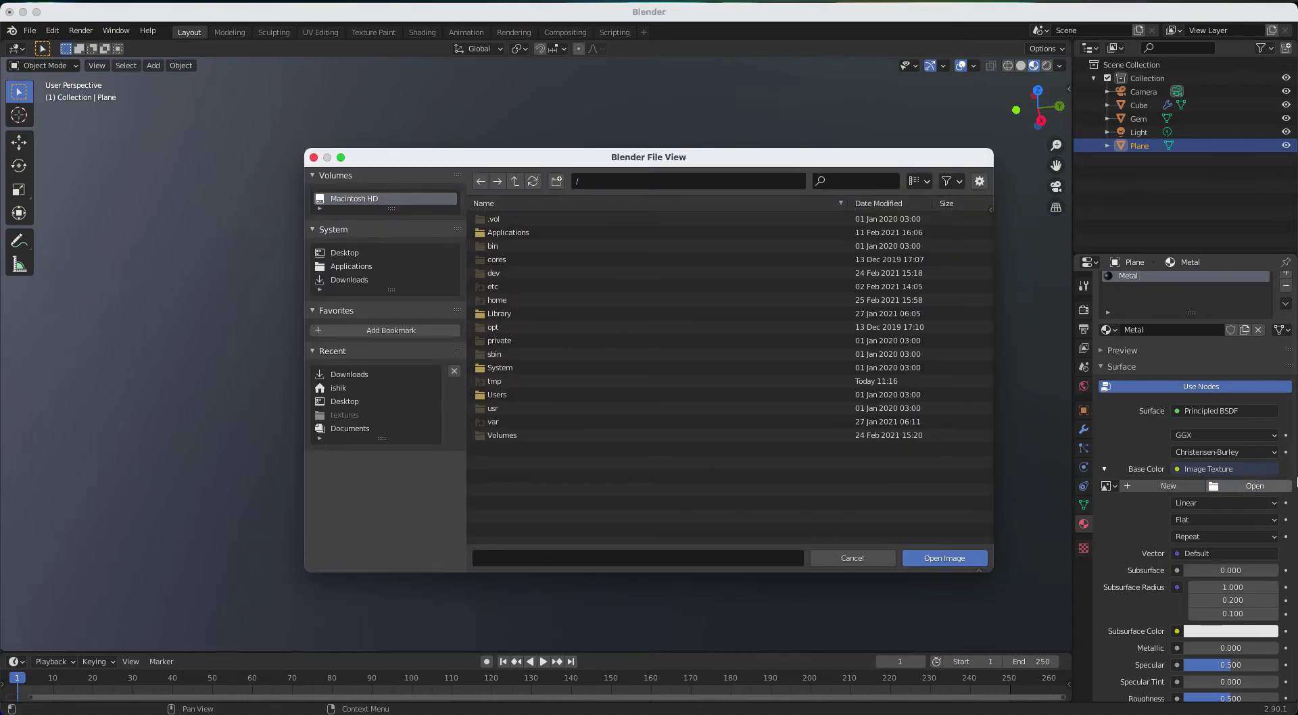
click(426, 282)
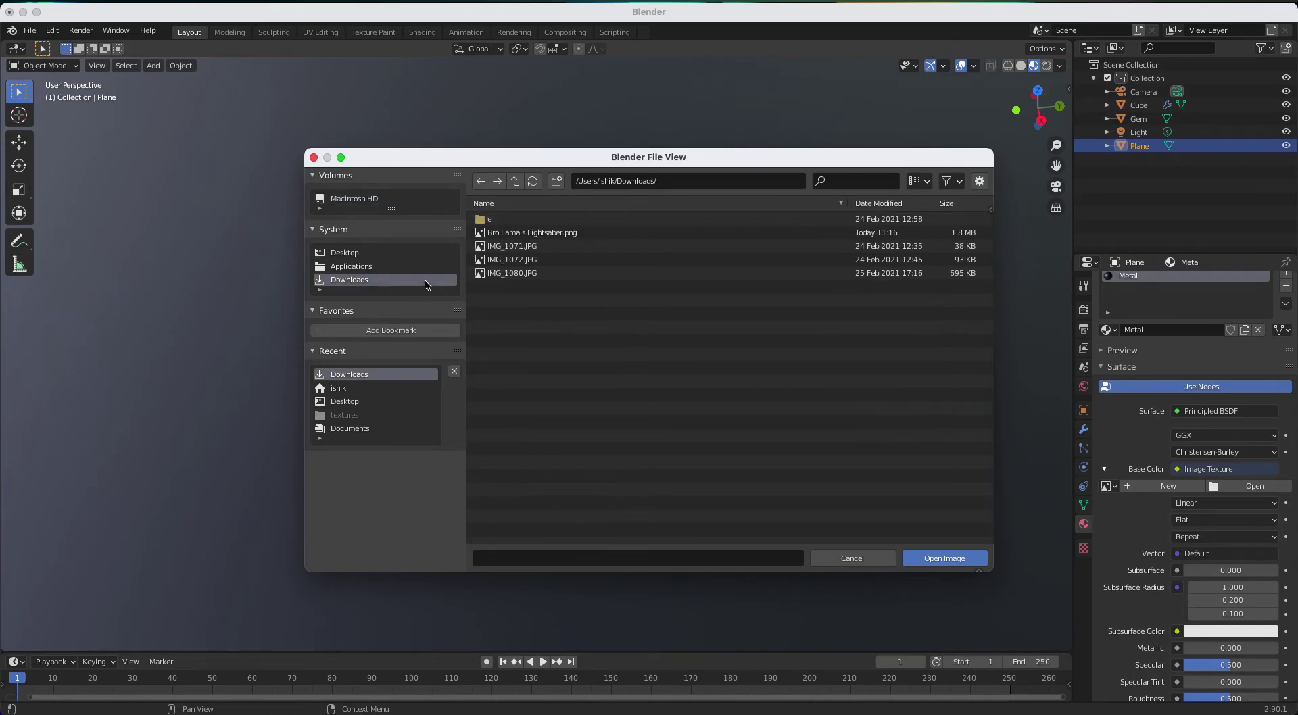
click(539, 274)
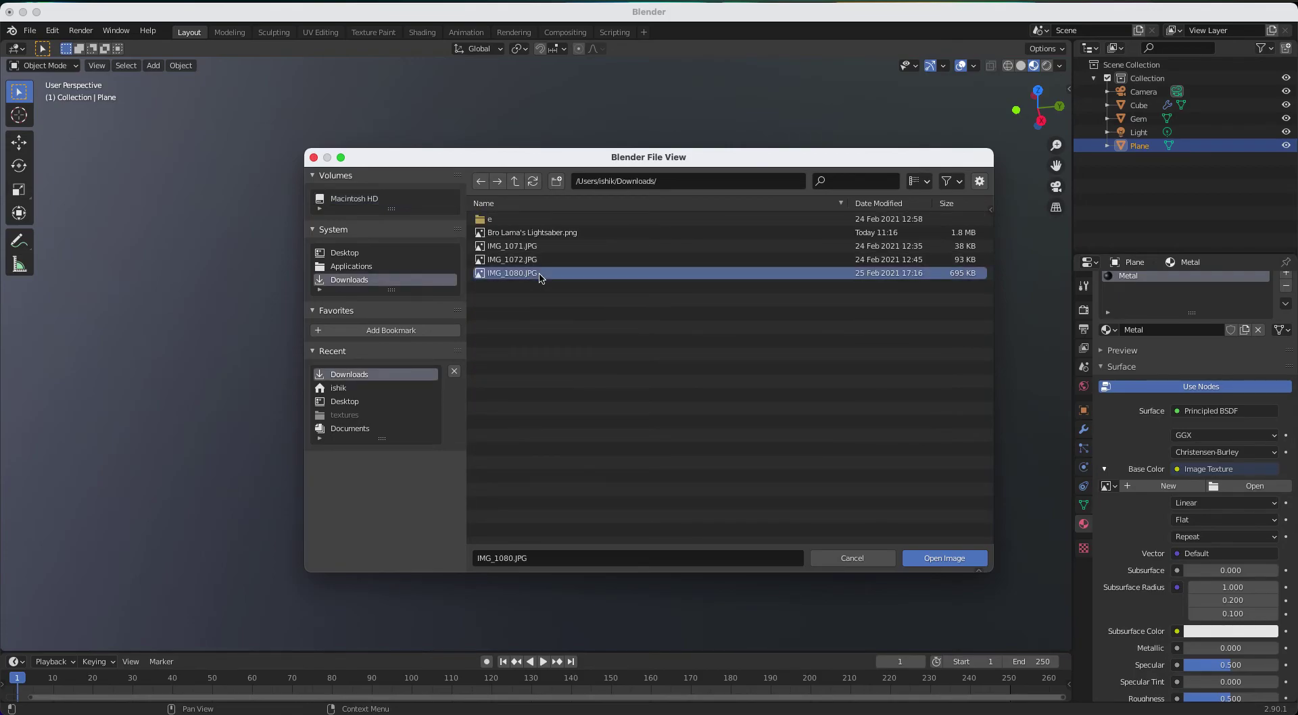
click(917, 557)
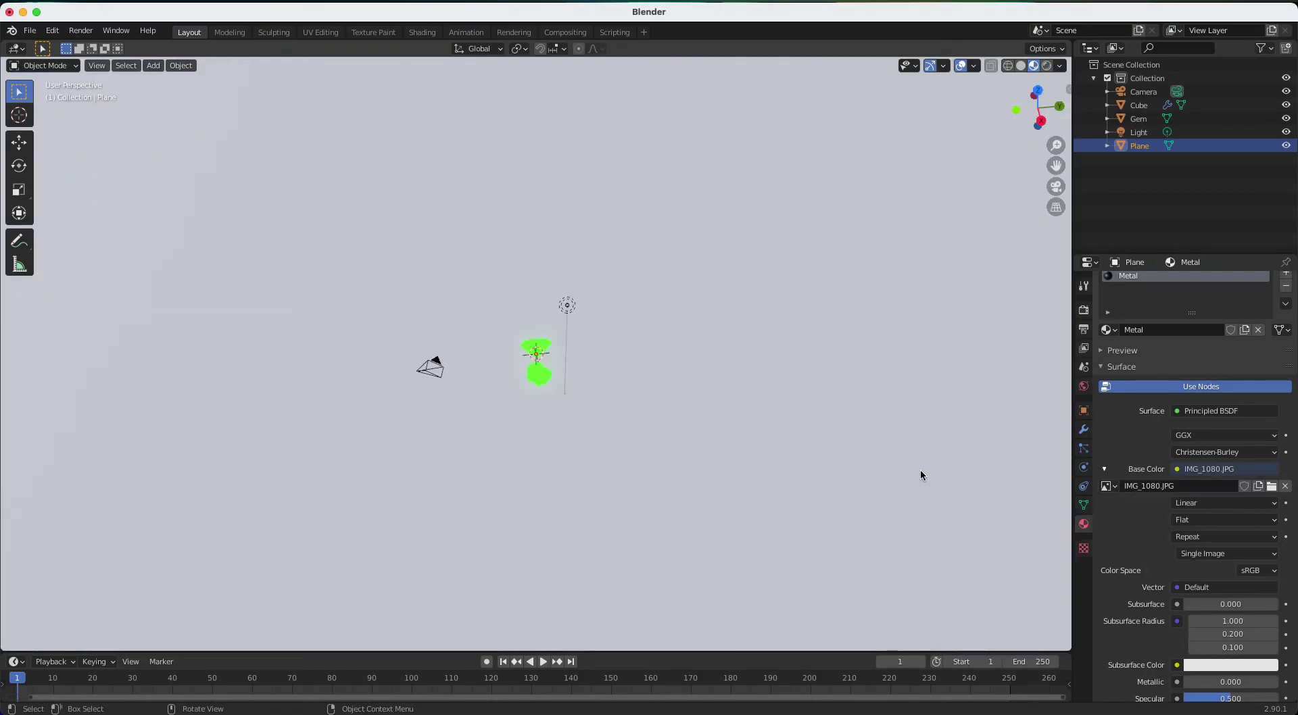
Replace the Metal material's base color image with IMG_1072.JPG from the Downloads folder and check it on the floor plane
scroll(922, 470, left, 10)
scroll(917, 467, down, 8)
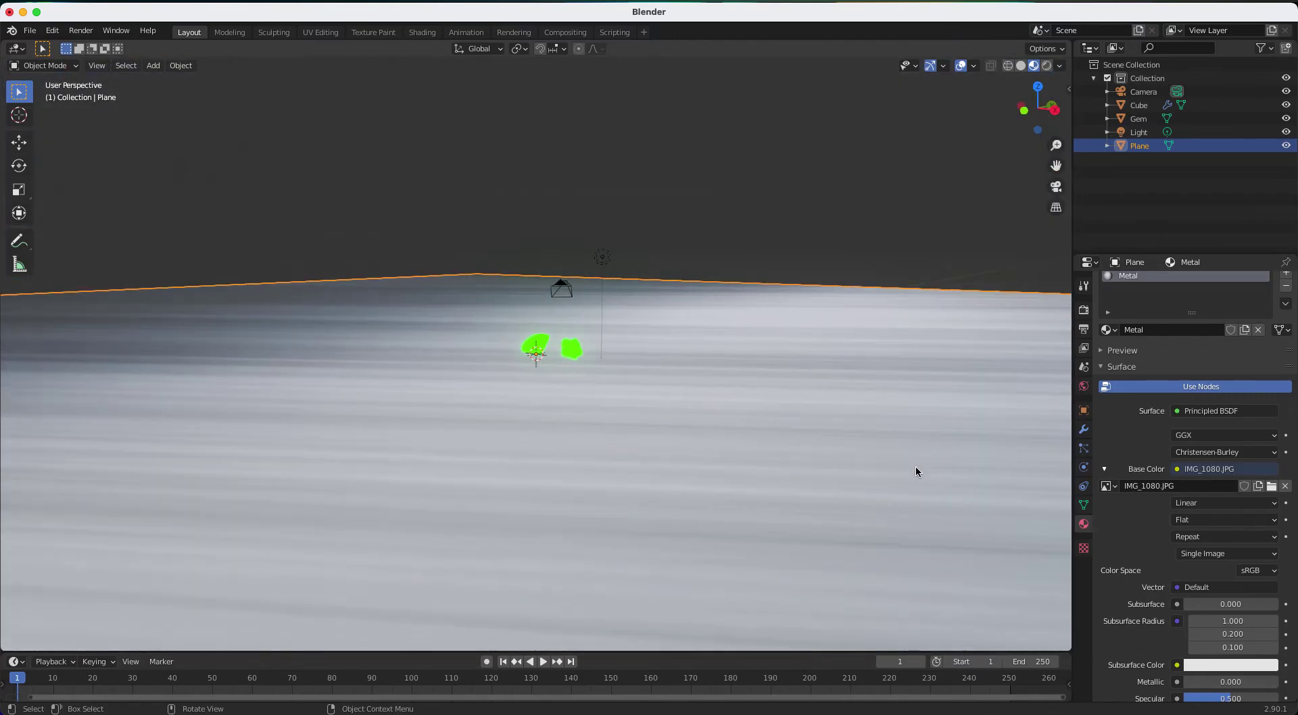
scroll(917, 468, left, 5)
scroll(941, 464, up, 5)
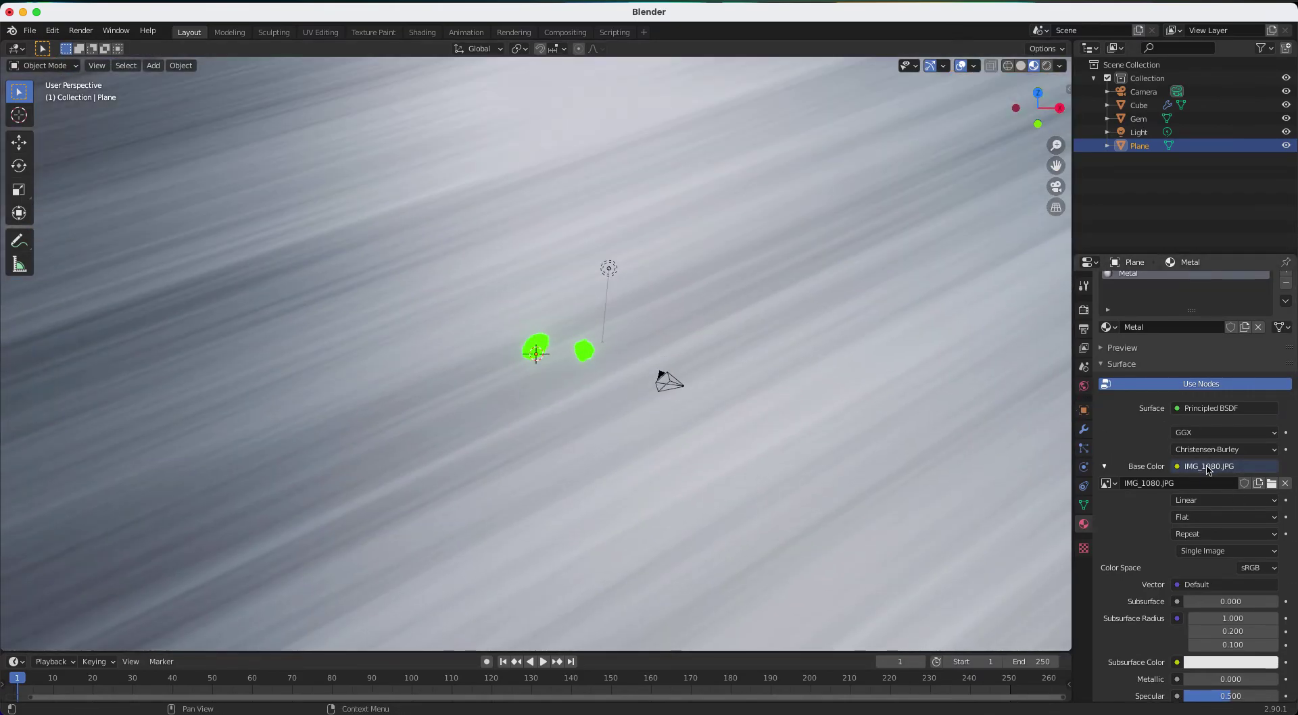
click(1286, 483)
click(1255, 483)
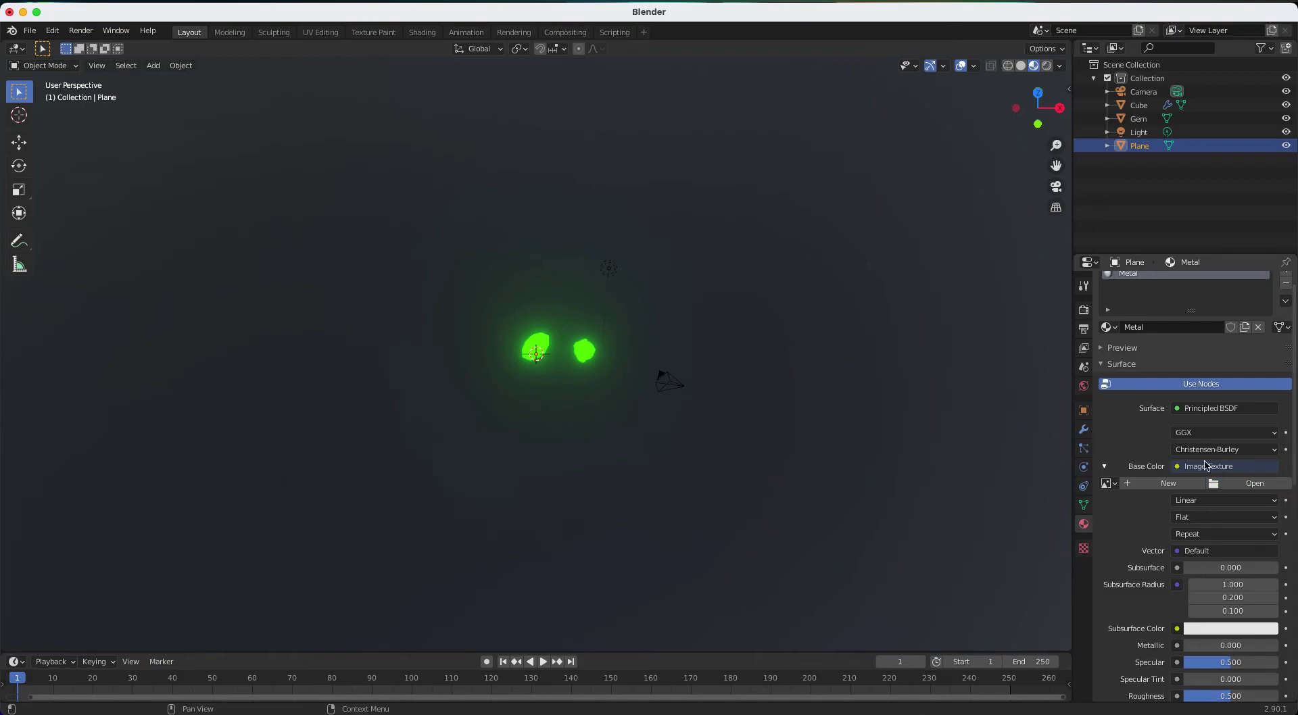
click(368, 281)
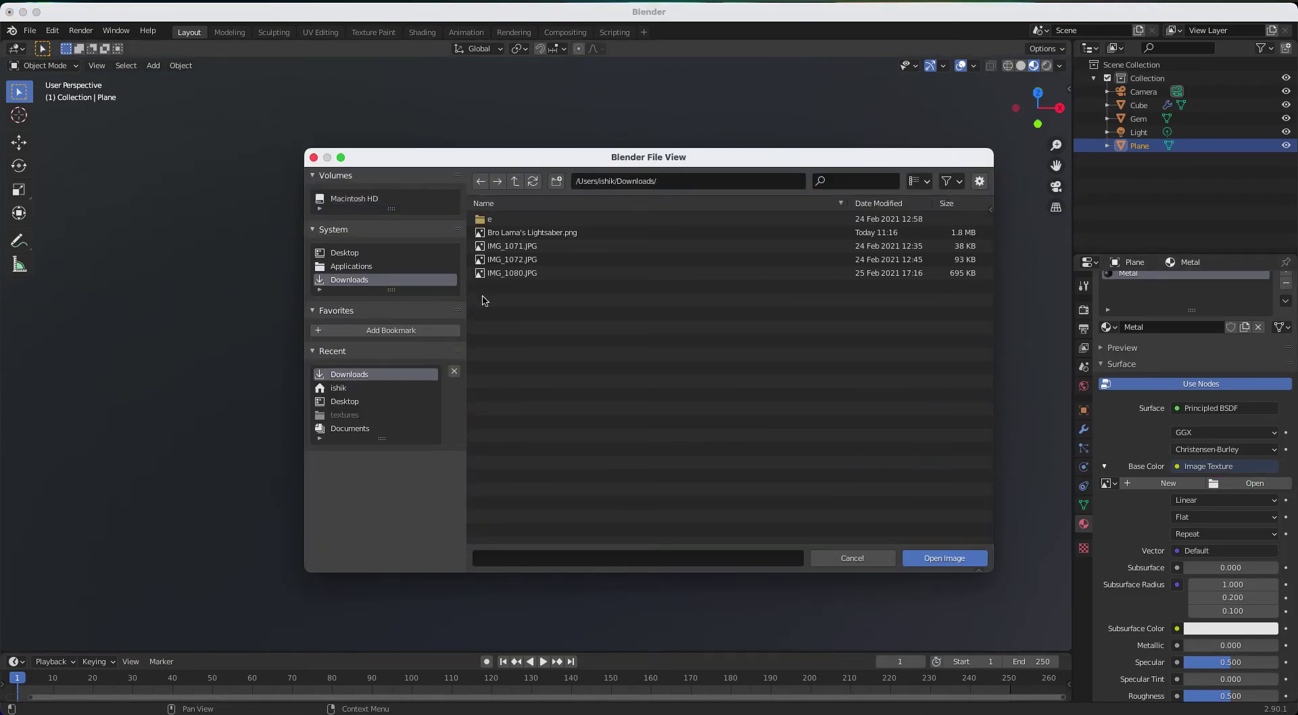
click(515, 261)
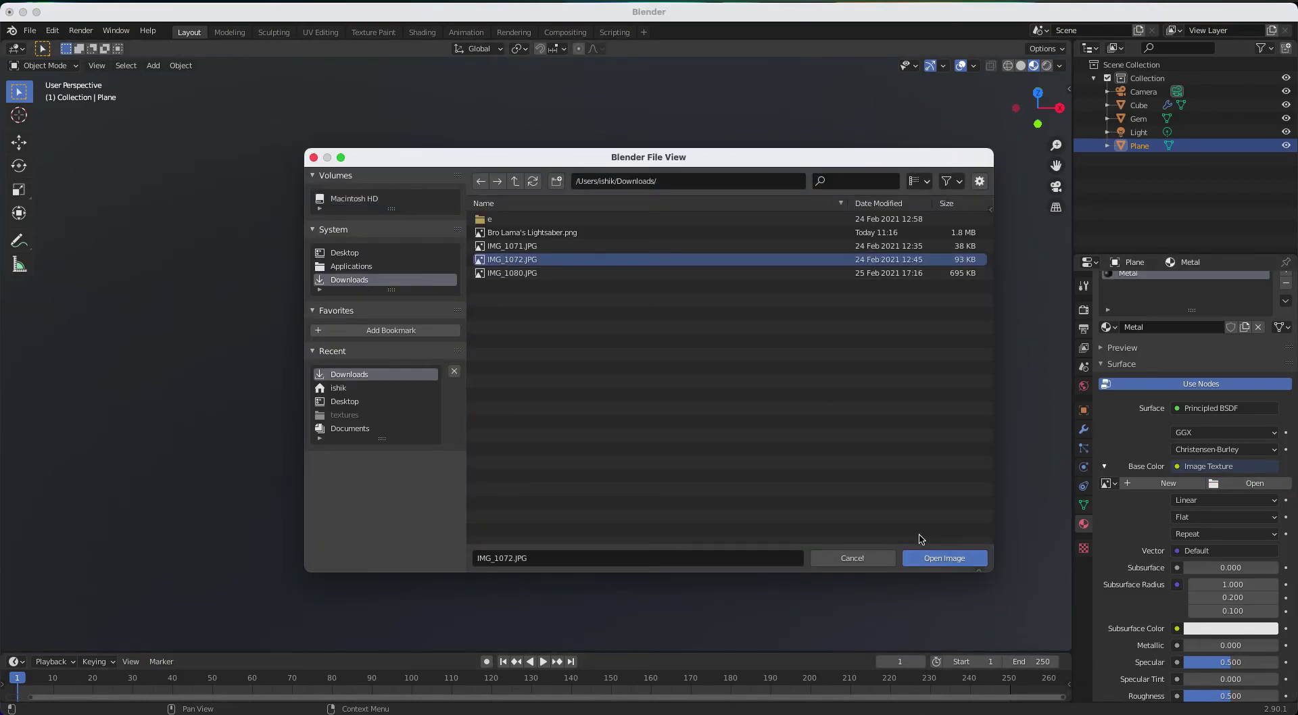
click(944, 558)
scroll(958, 567, down, 5)
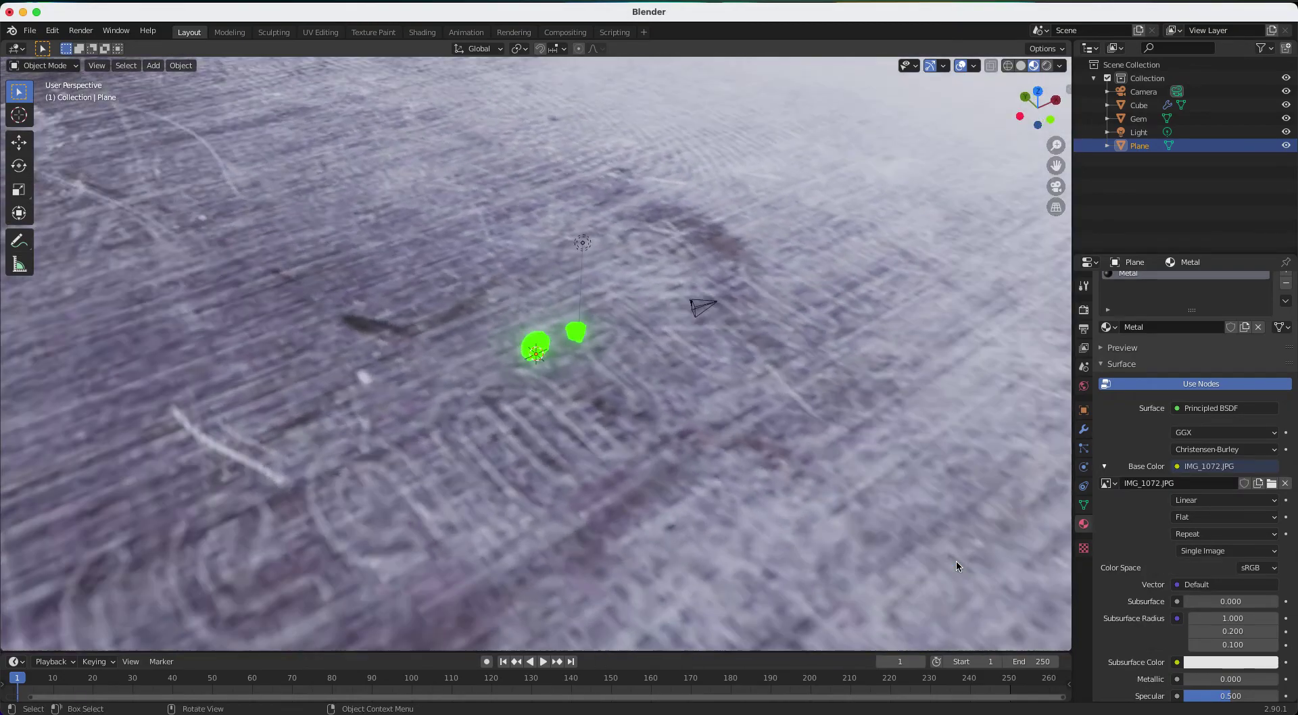
scroll(956, 561, left, 15)
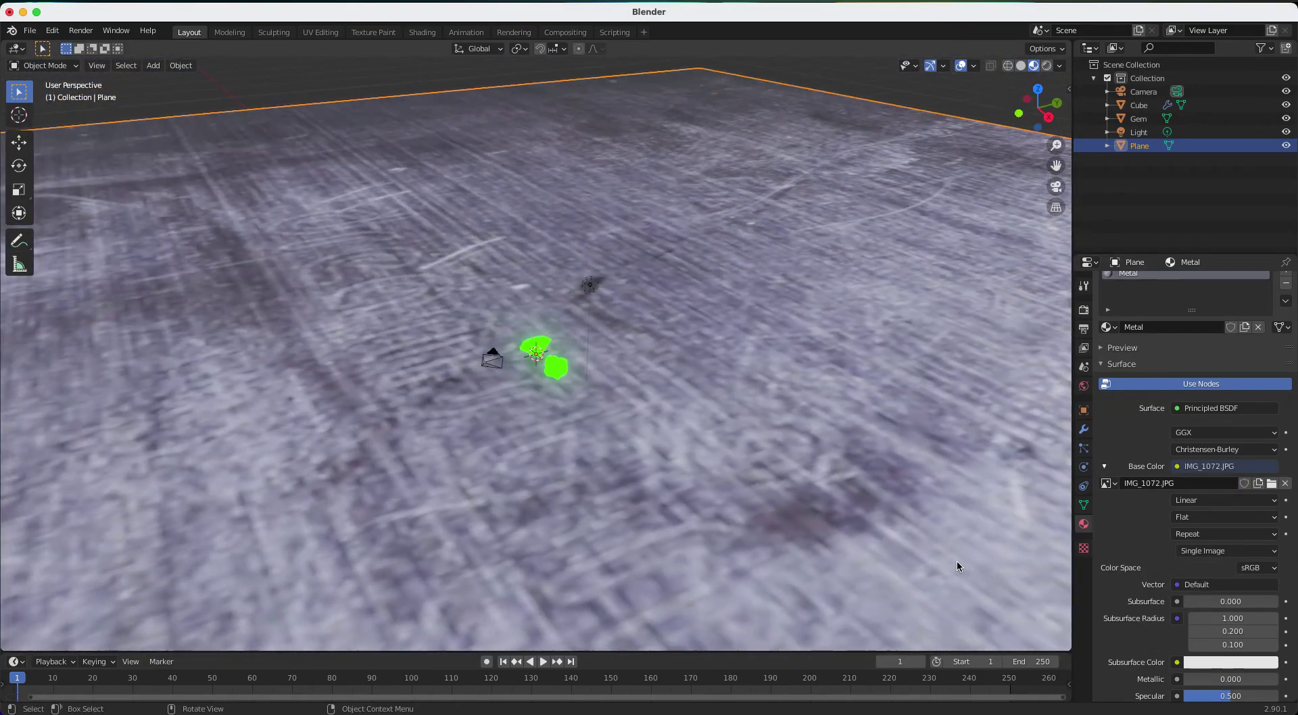
scroll(956, 561, left, 10)
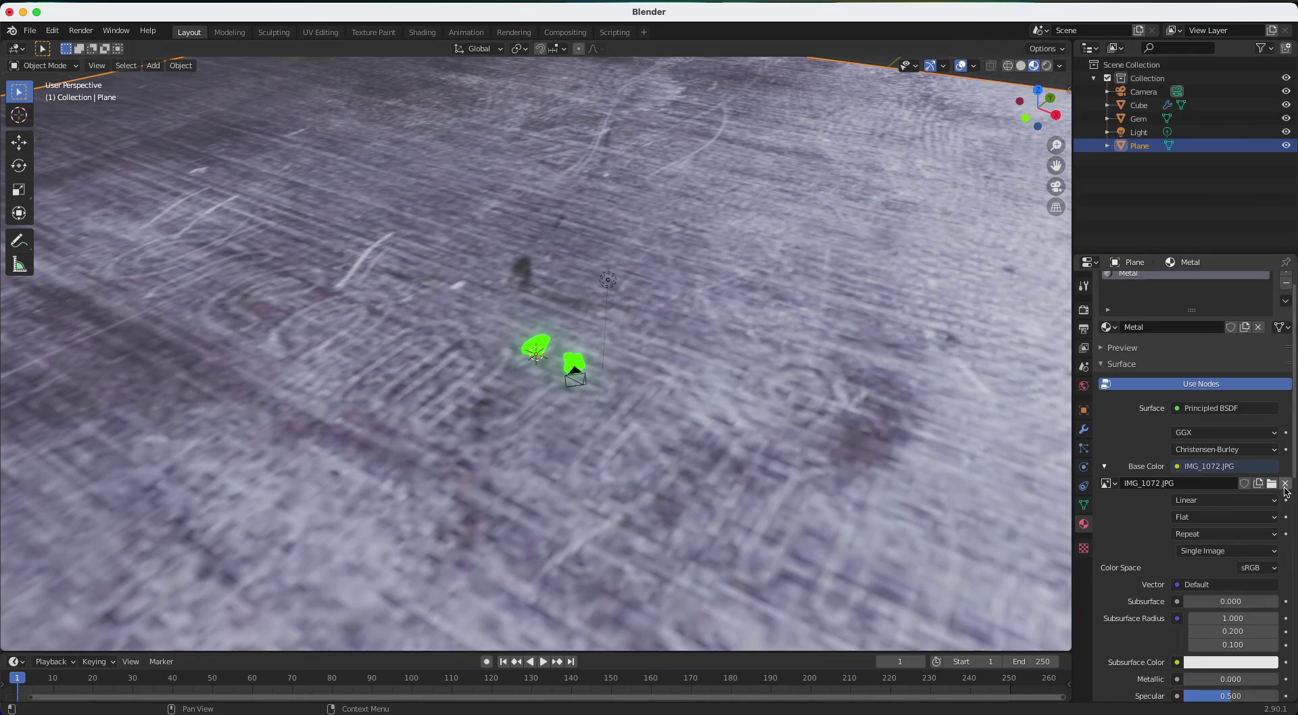
Try IMG_1071.JPG from the Downloads folder as the Metal material's base color image and view the floor plane
click(1285, 483)
click(1285, 483)
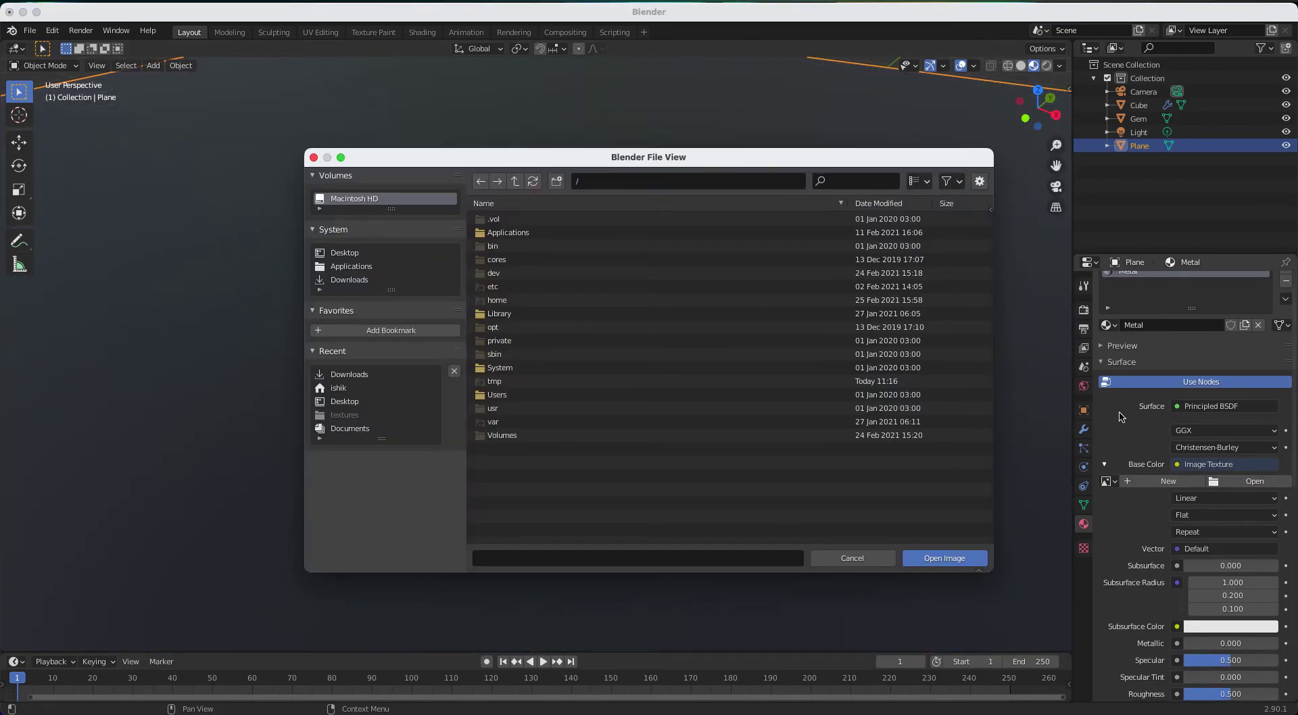
click(349, 280)
click(518, 248)
click(913, 559)
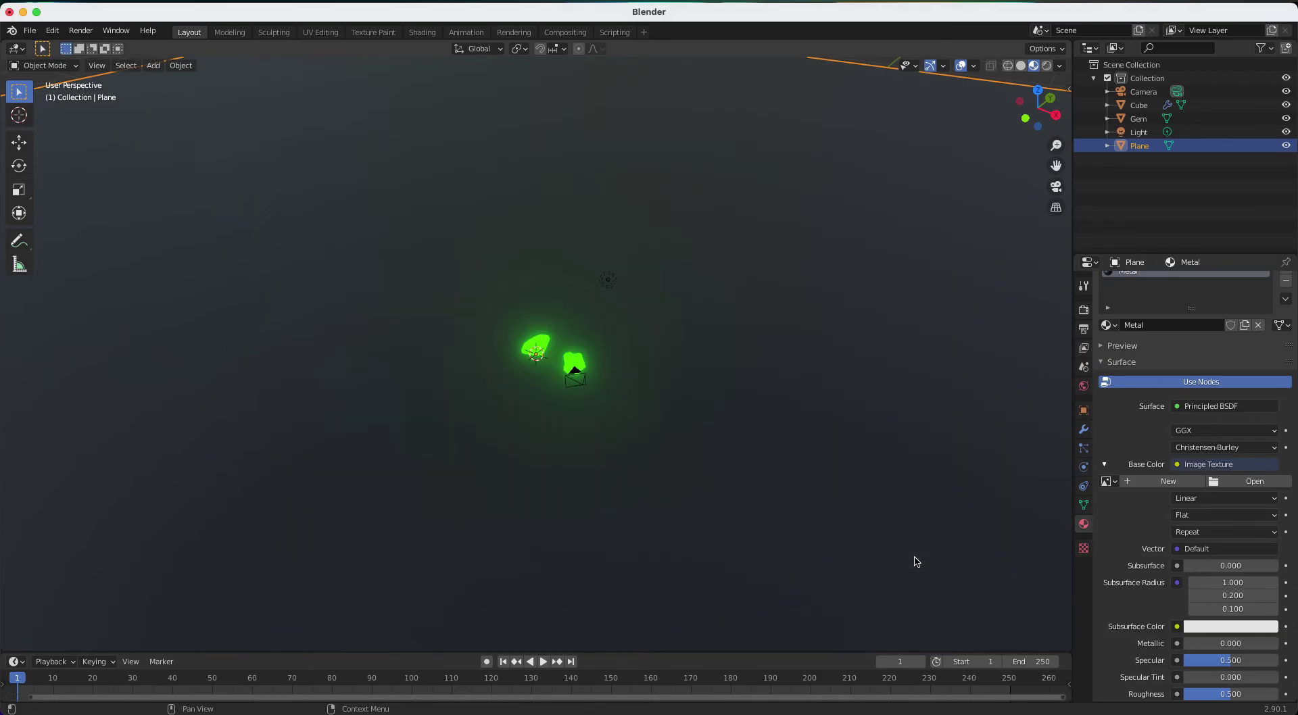
scroll(940, 534, down, 5)
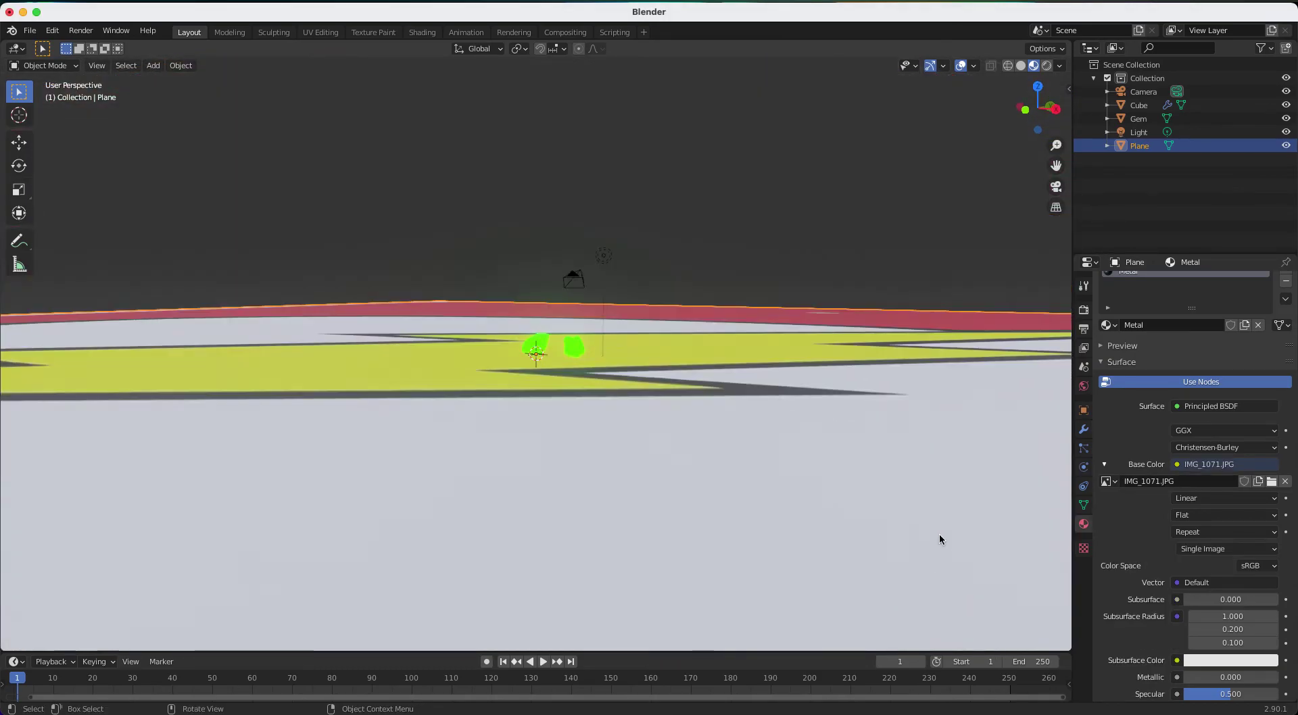
scroll(940, 533, left, 5)
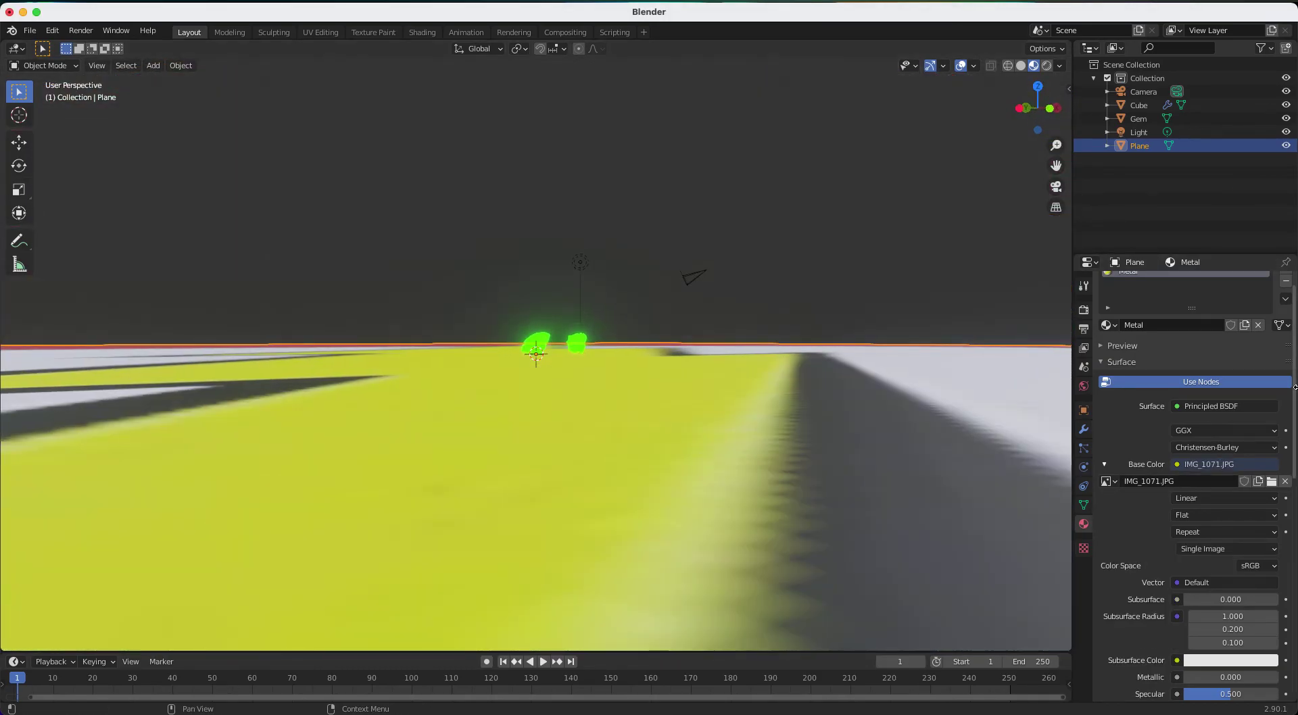
Remove the current base color image from the Metal material and load IMG_1080.JPG from the Downloads folder
click(1283, 481)
click(1251, 482)
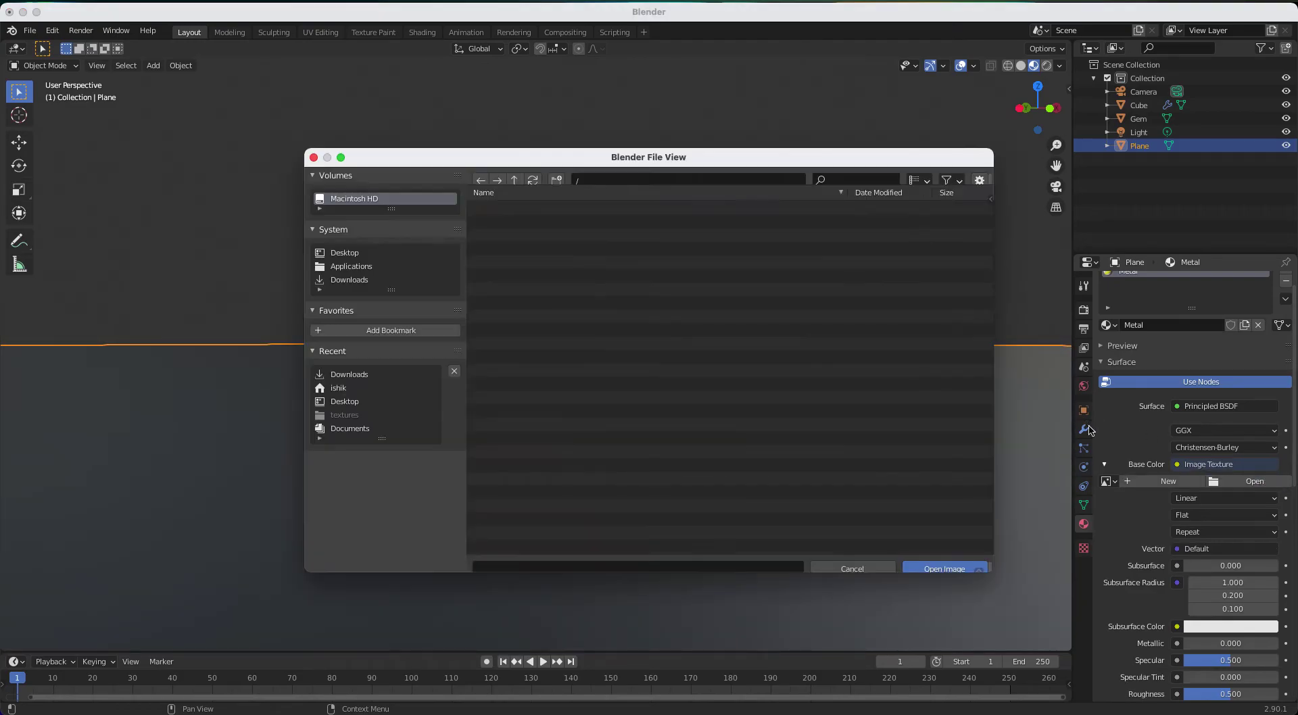
click(395, 282)
click(500, 273)
click(970, 563)
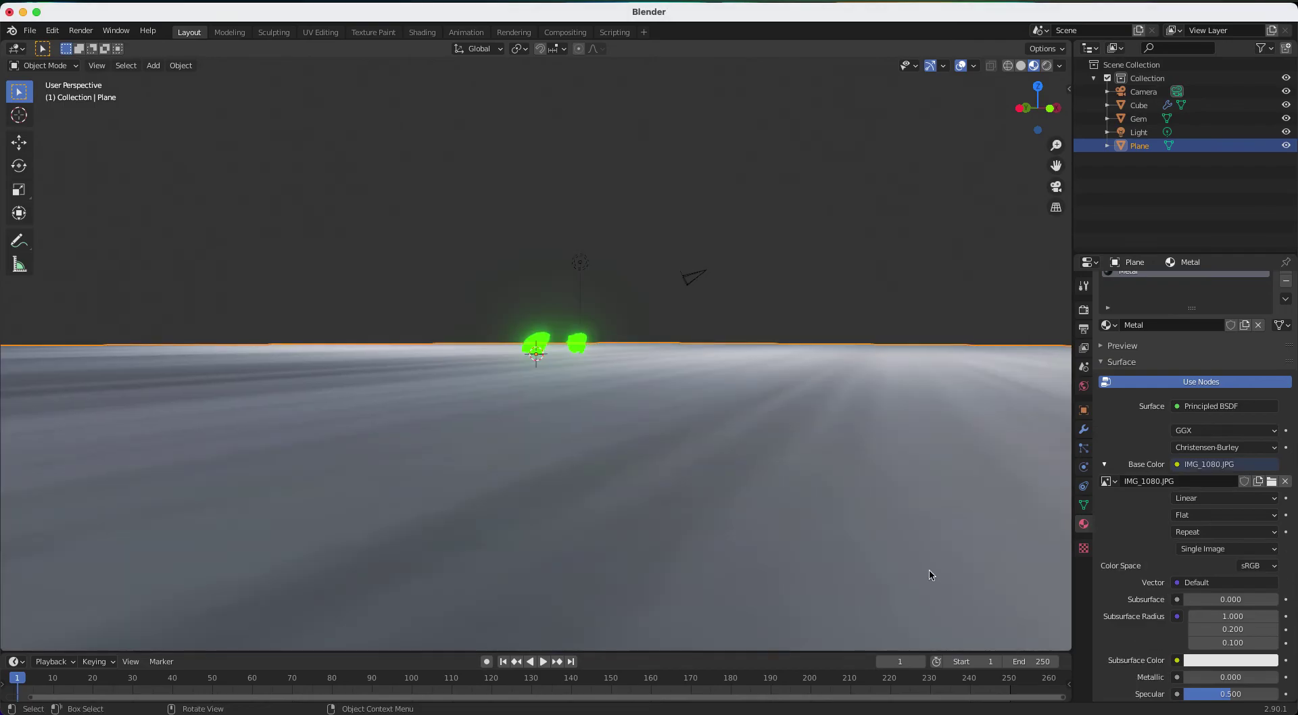
Align the scene camera to a low, close view of the gem and the rock on the floor plane
scroll(922, 569, right, 5)
scroll(922, 569, down, 4)
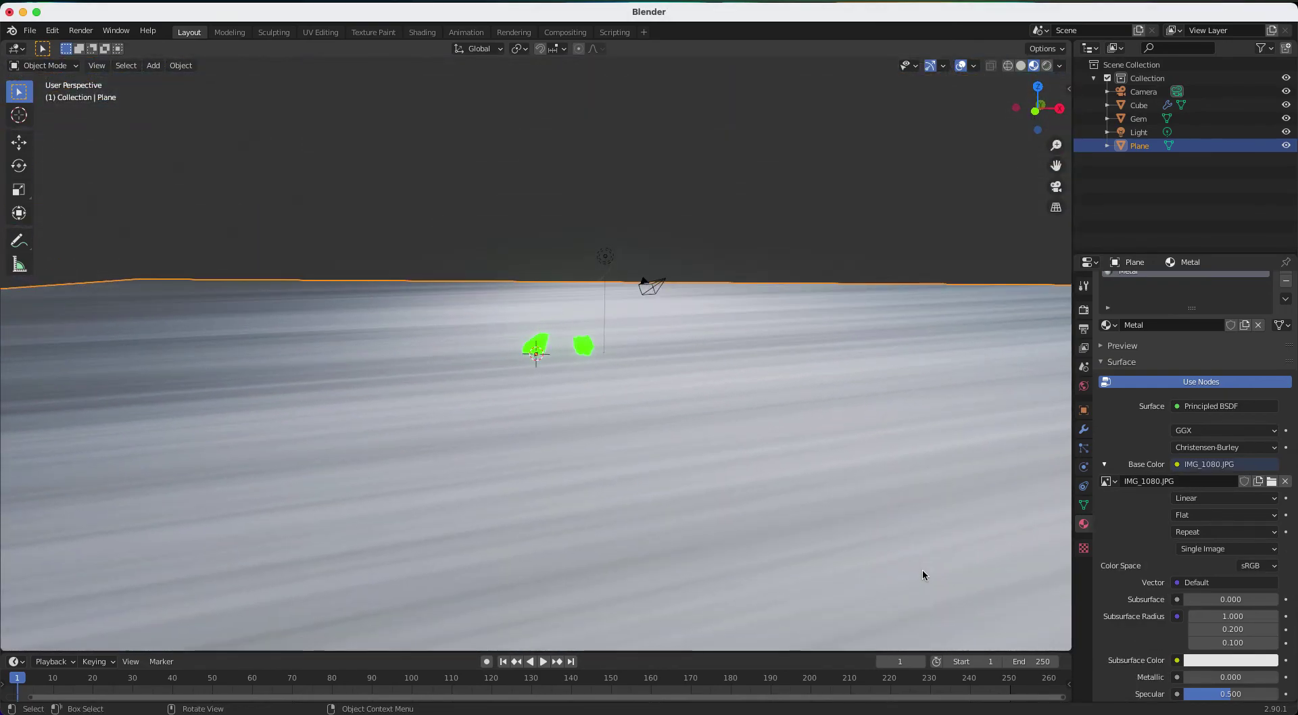
ctrl+scroll(923, 576, up, 6)
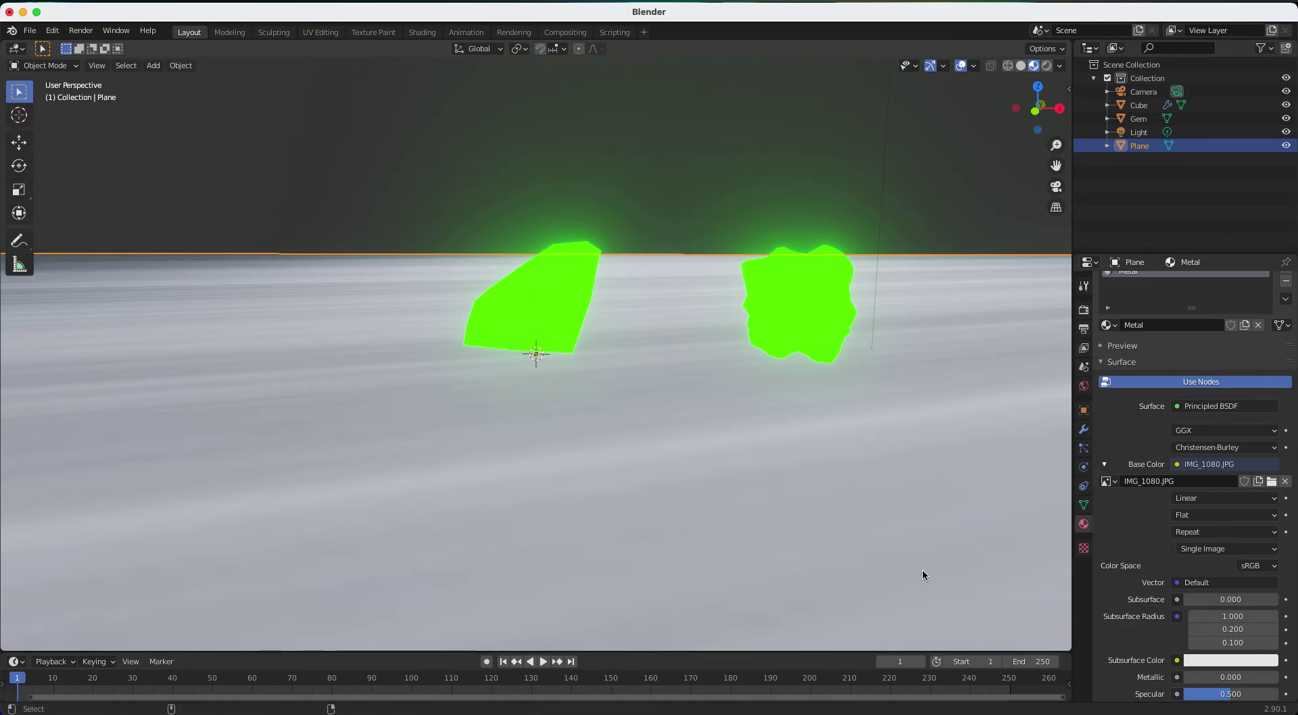
key(KP_0)
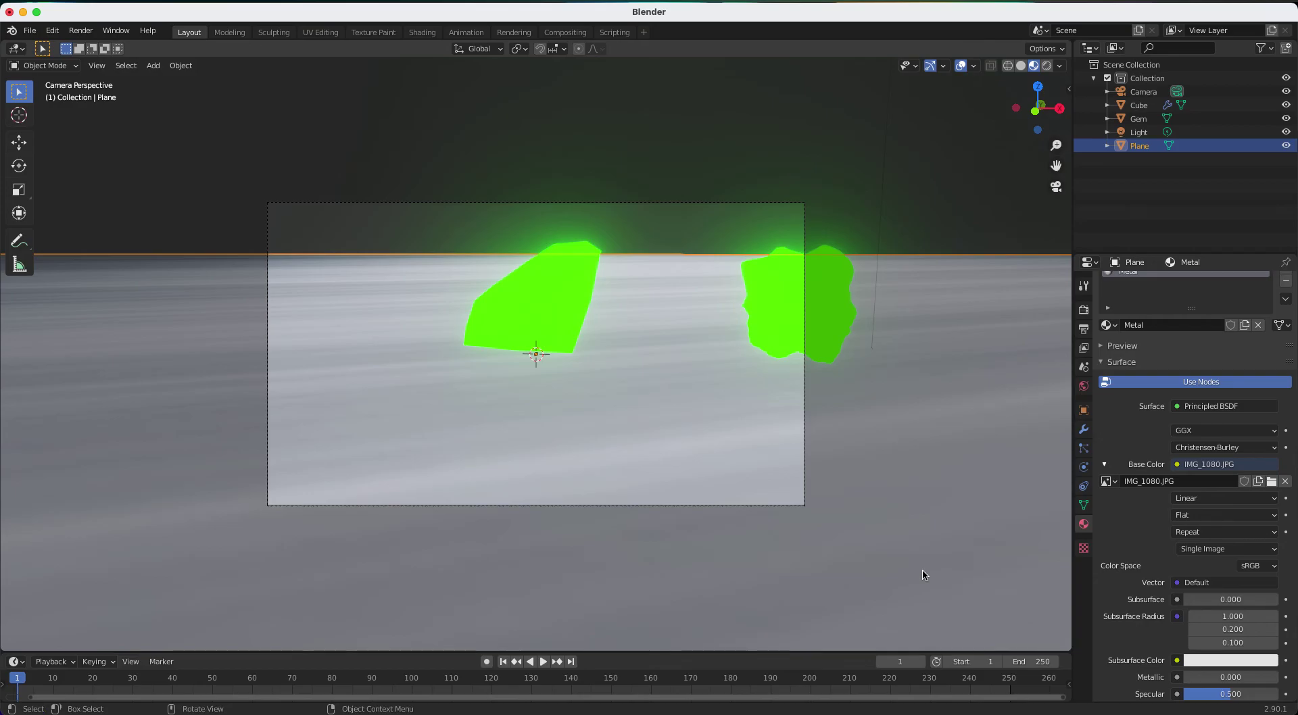
Set the render engine to Cycles and switch the viewport to rendered shading
click(1084, 386)
click(1088, 331)
click(1087, 311)
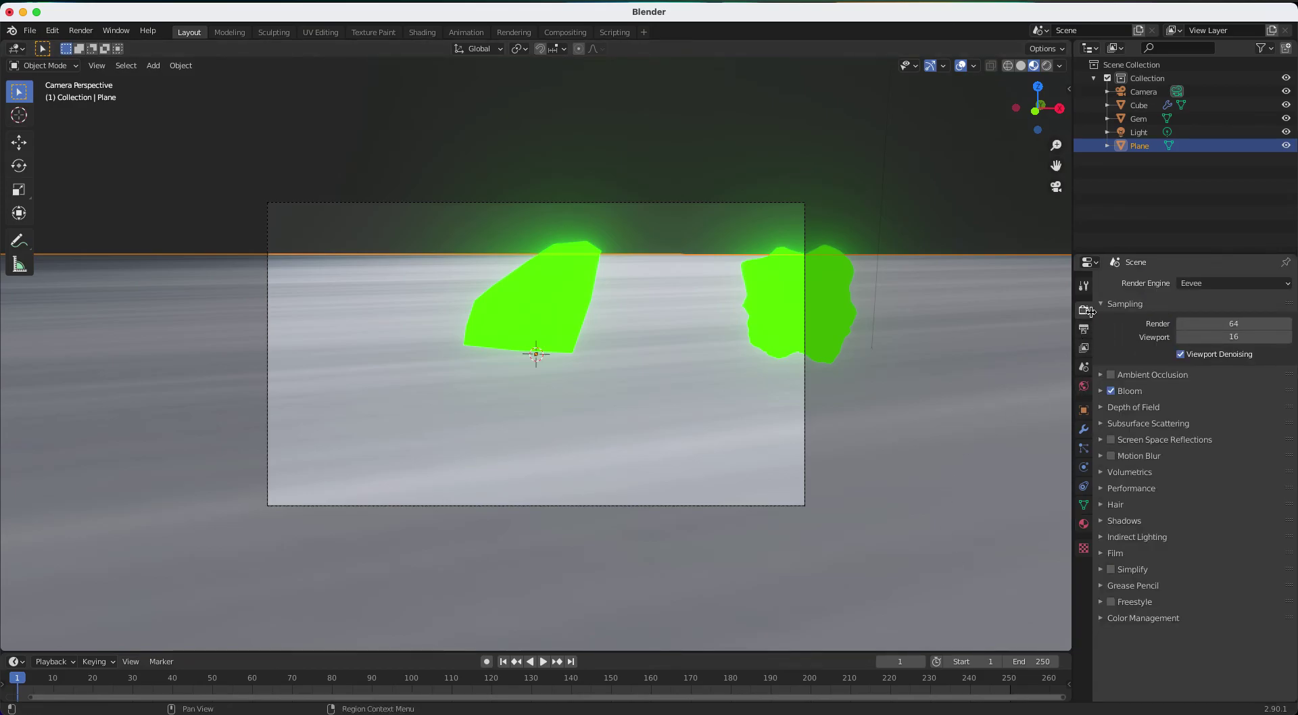
click(1208, 288)
click(1214, 330)
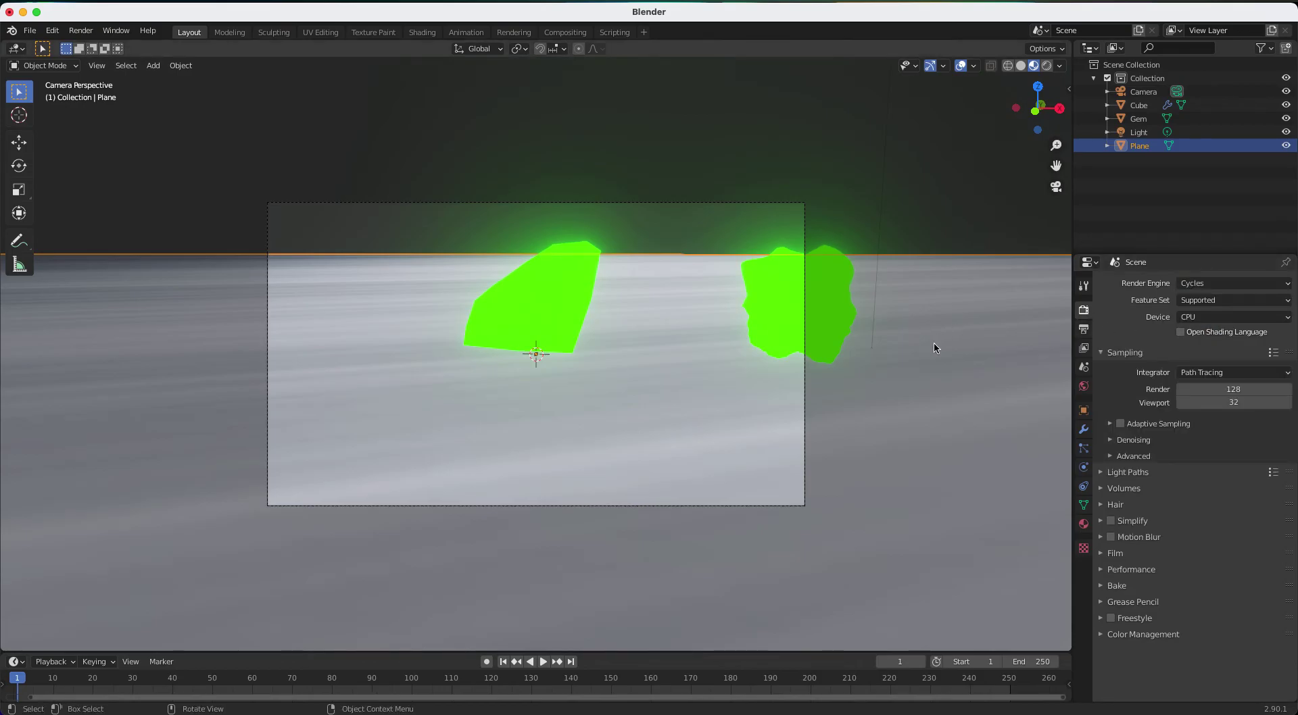
click(1047, 66)
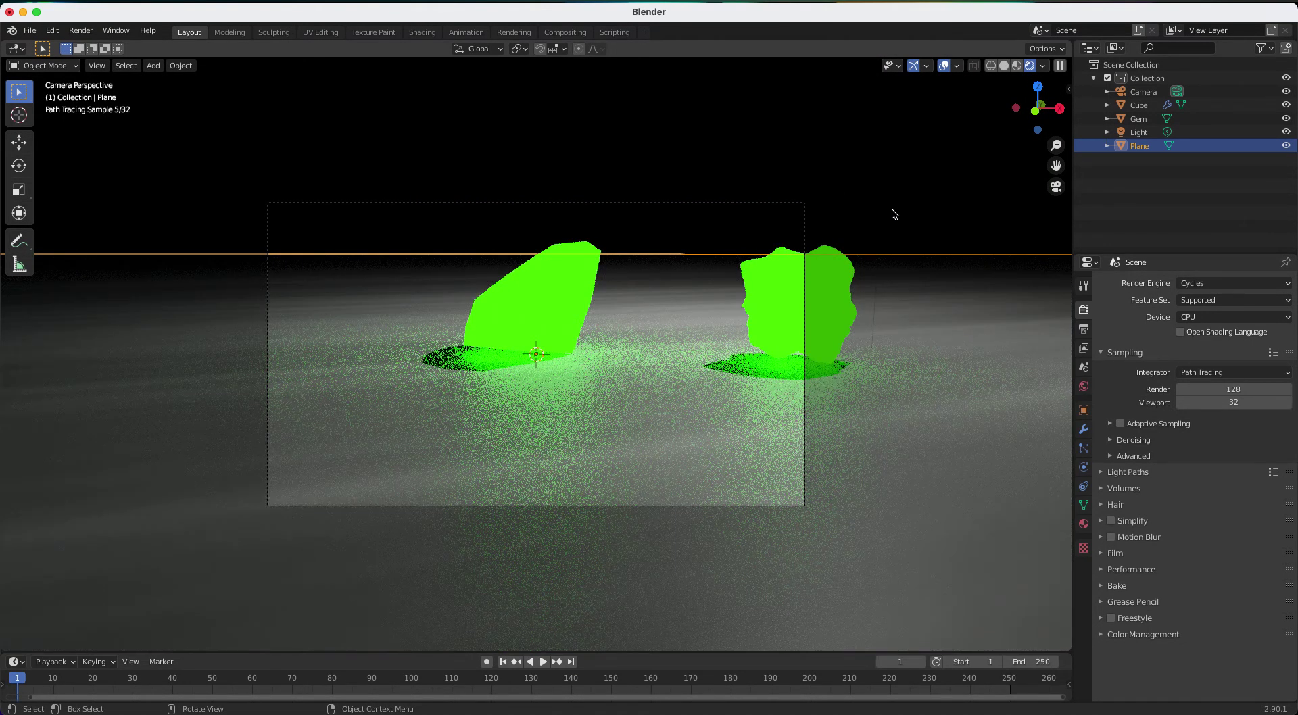
Set the render engine back to Eevee and render a still image from the camera
click(1195, 285)
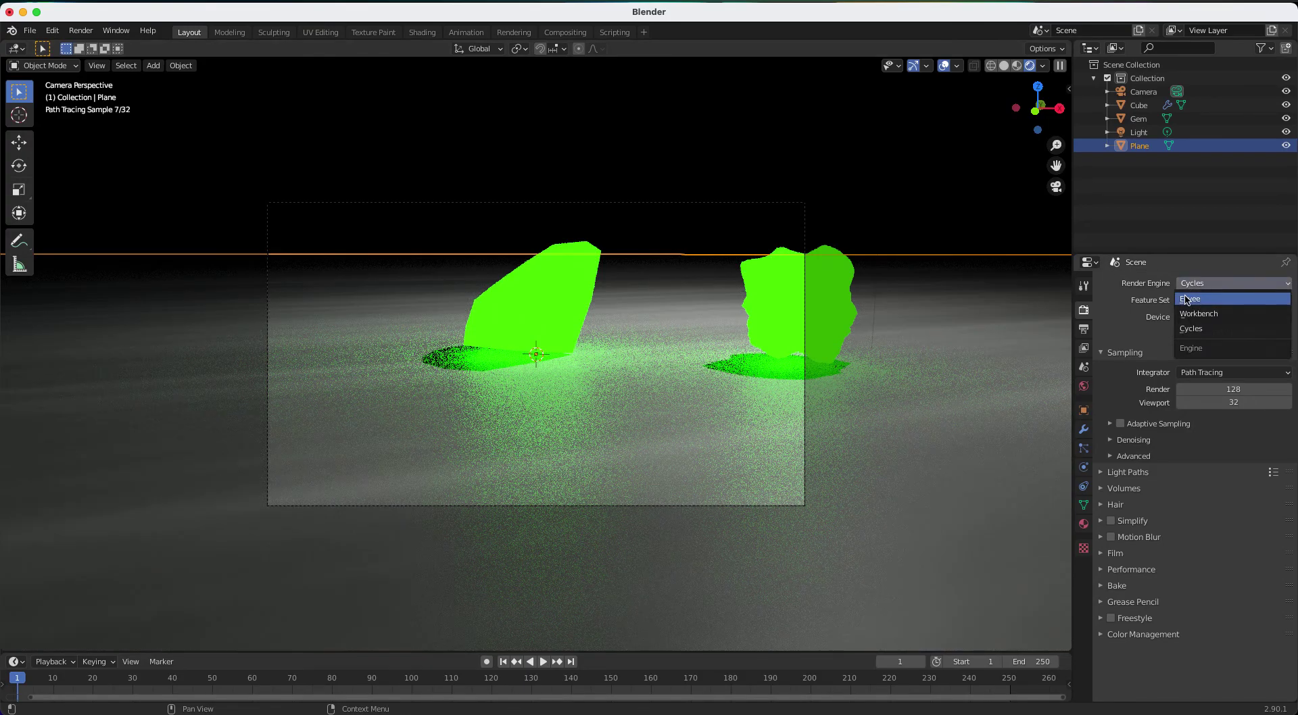
click(1191, 298)
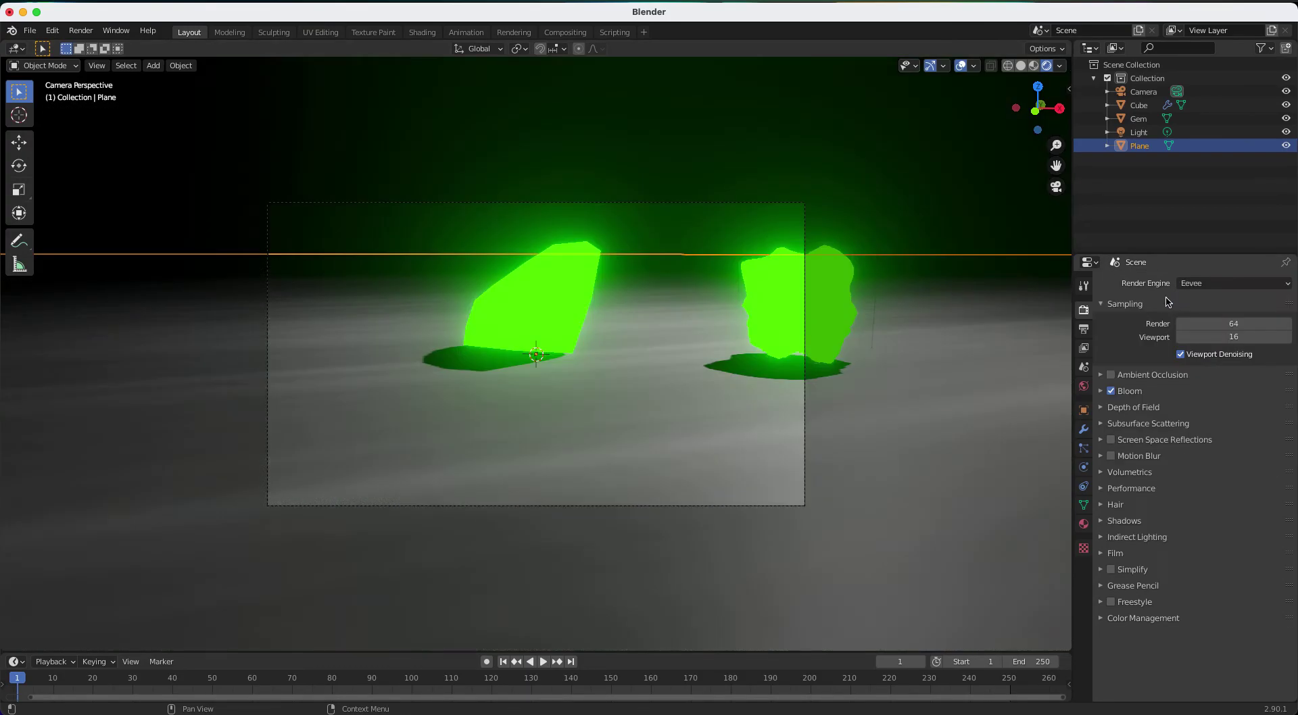
click(81, 33)
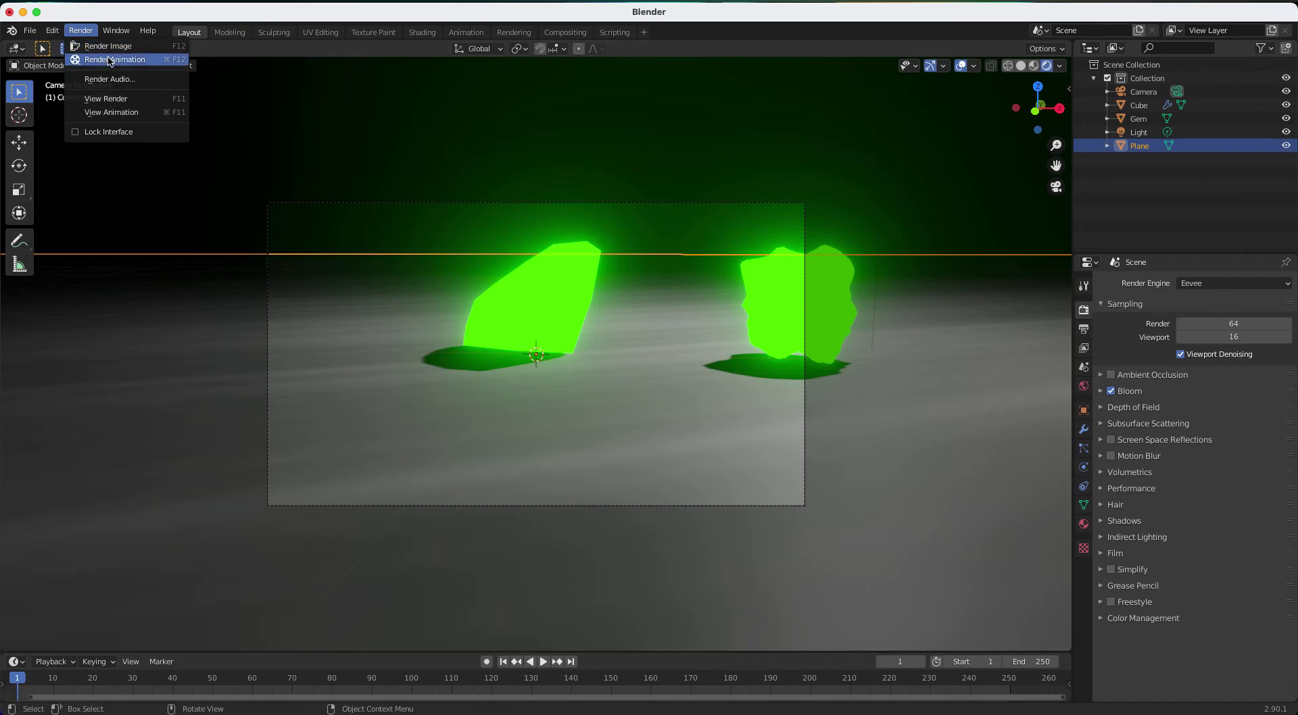
click(107, 46)
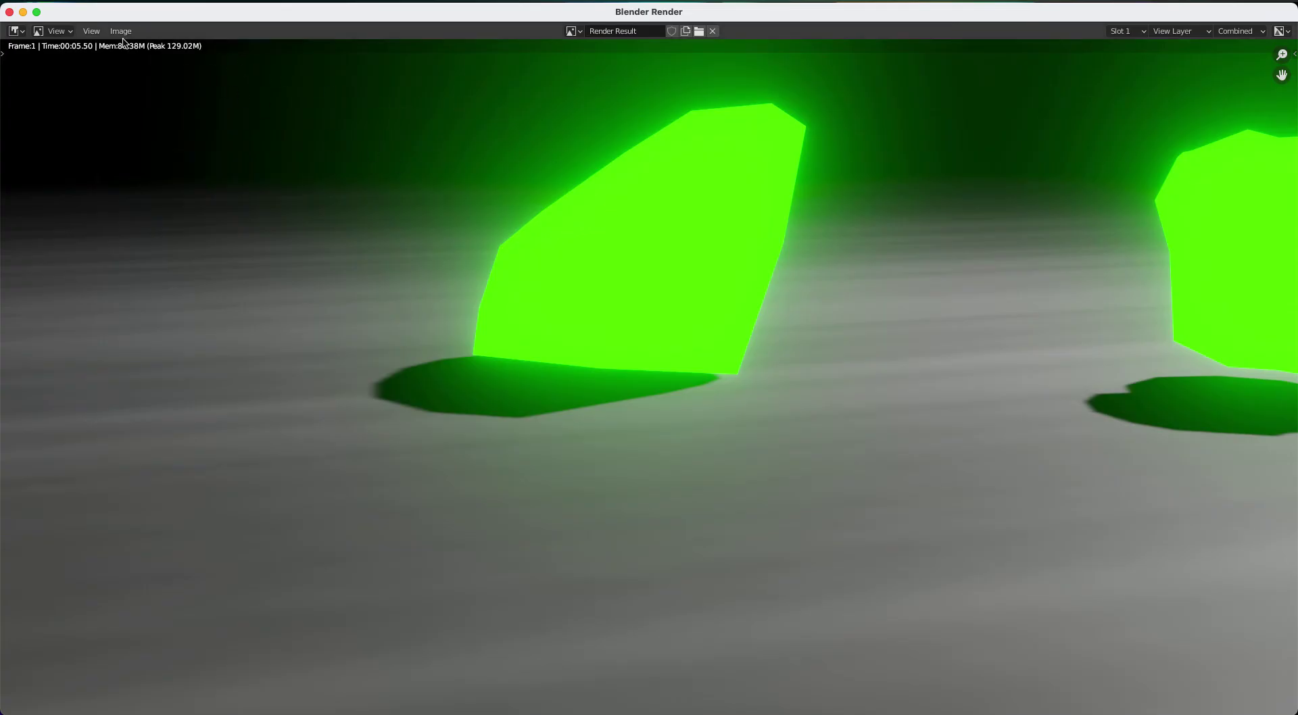
Save the rendered image as Kryptonite.png in the home folder and close the render window
click(118, 30)
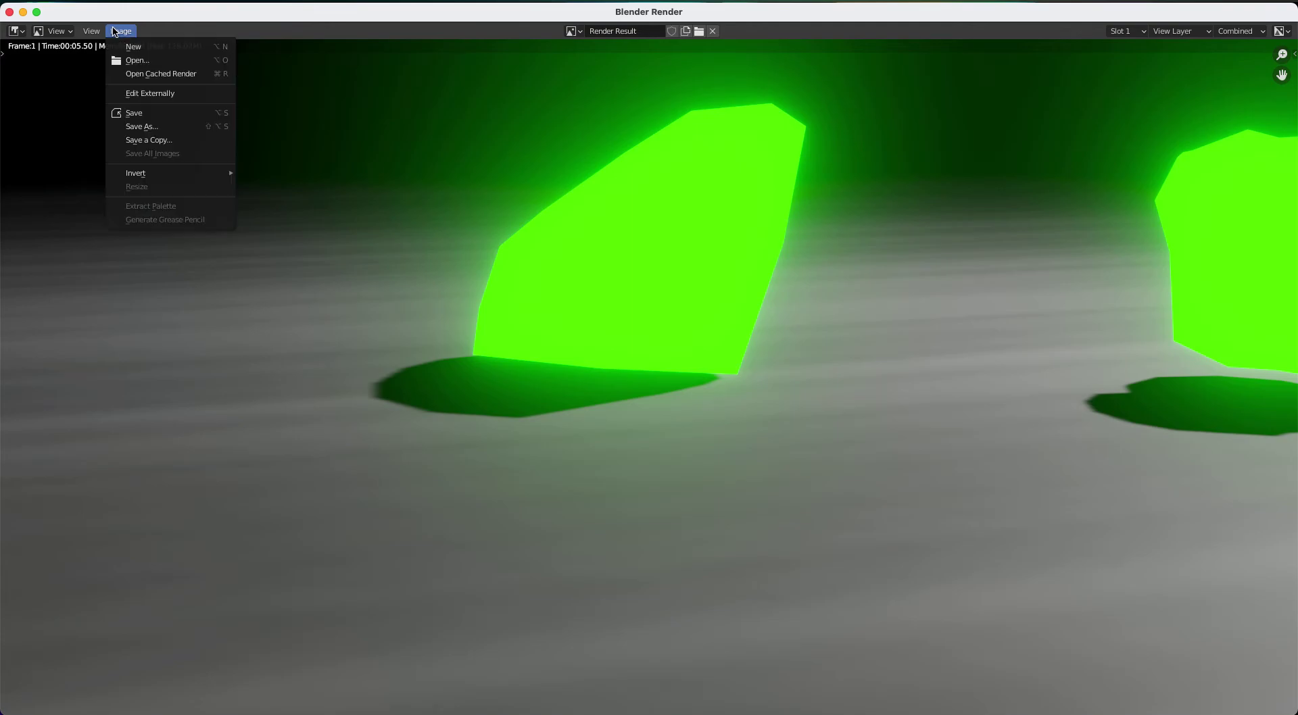
click(179, 126)
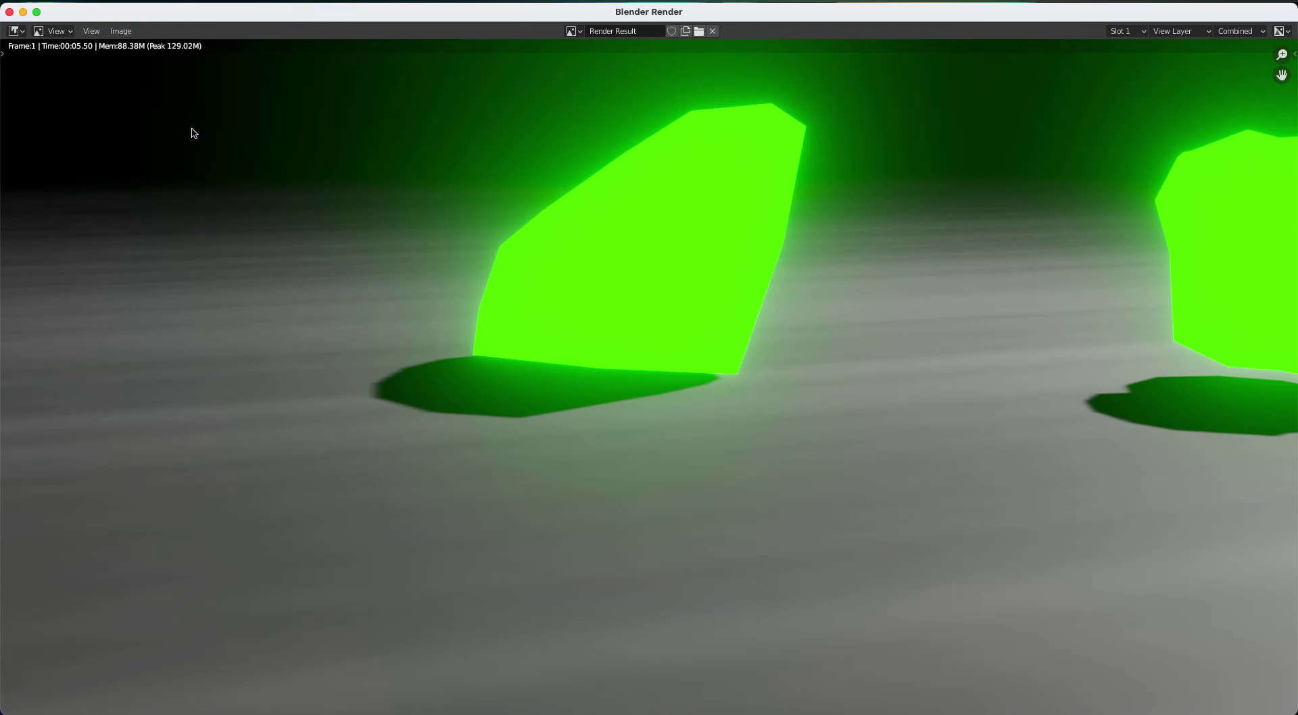
click(479, 560)
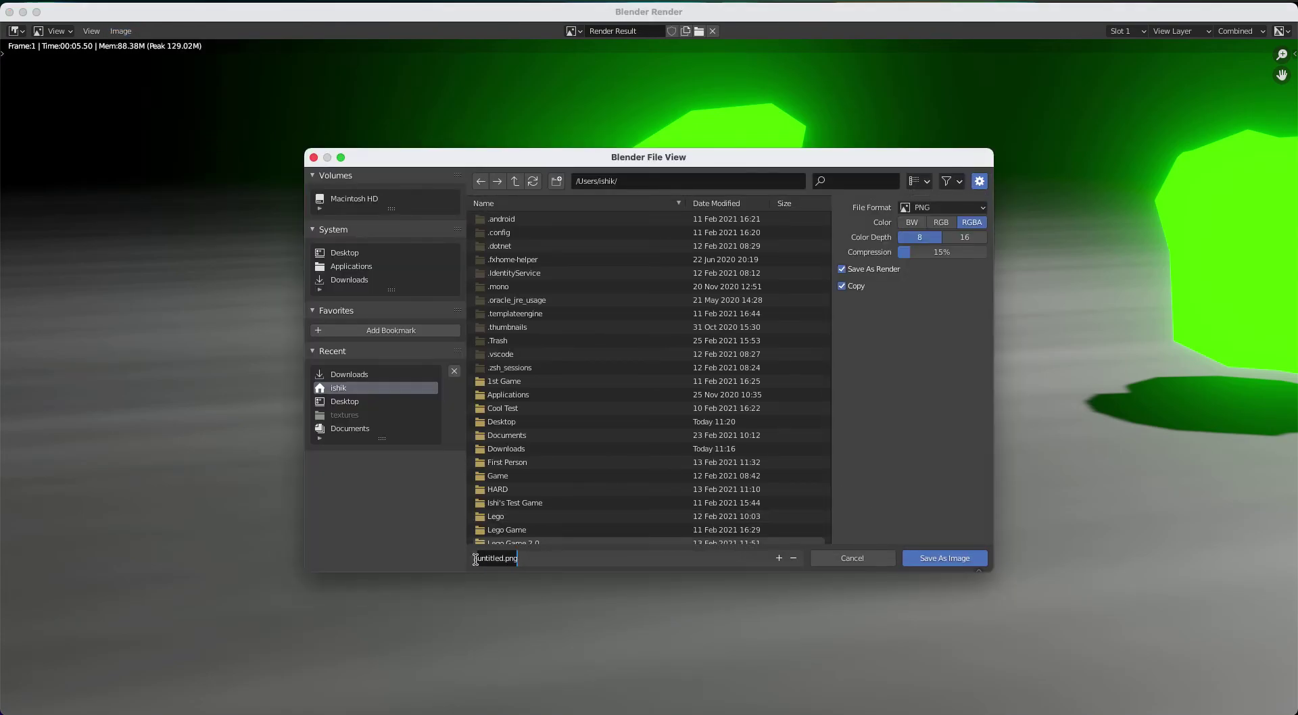
text(k)
click(955, 563)
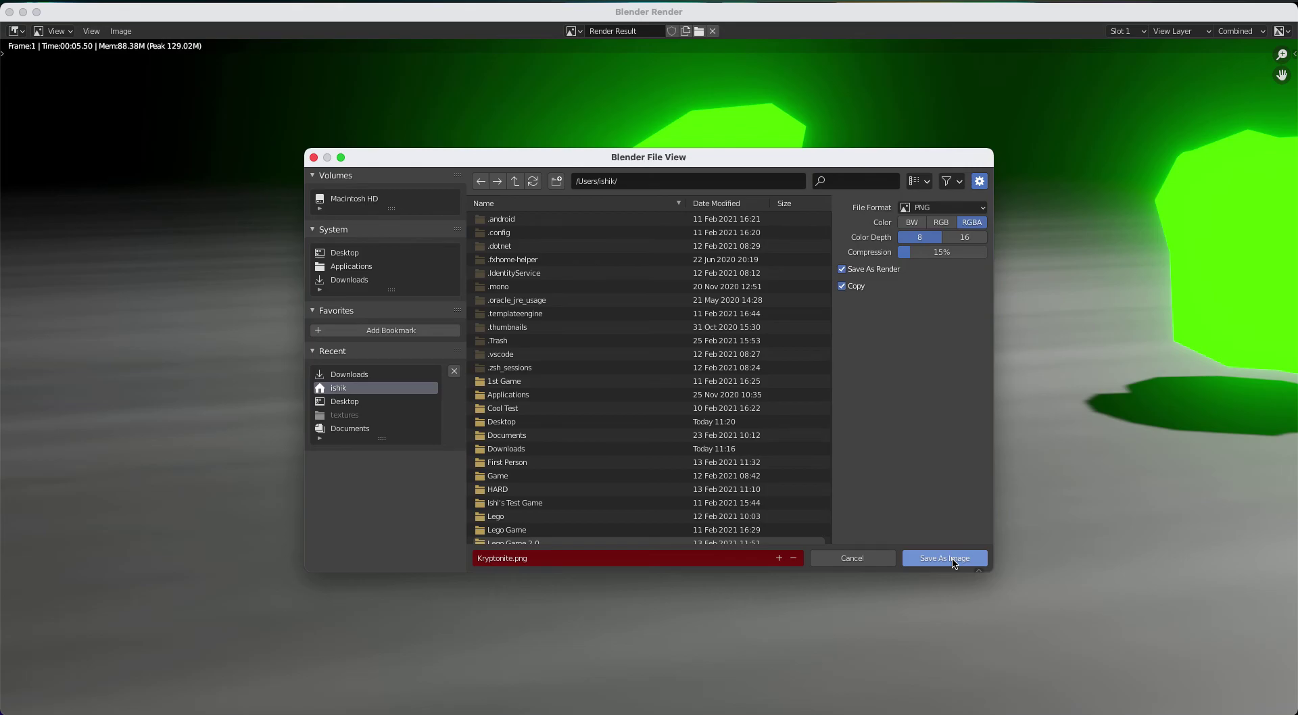
click(954, 559)
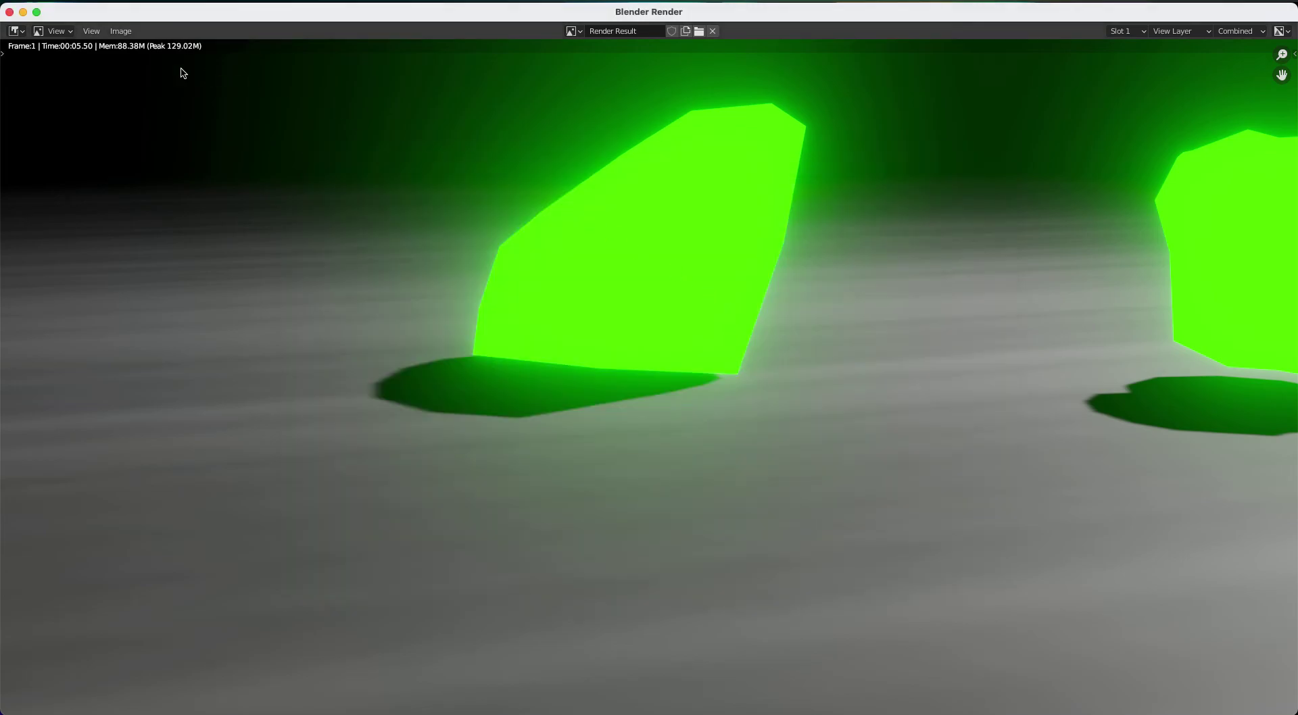
click(9, 12)
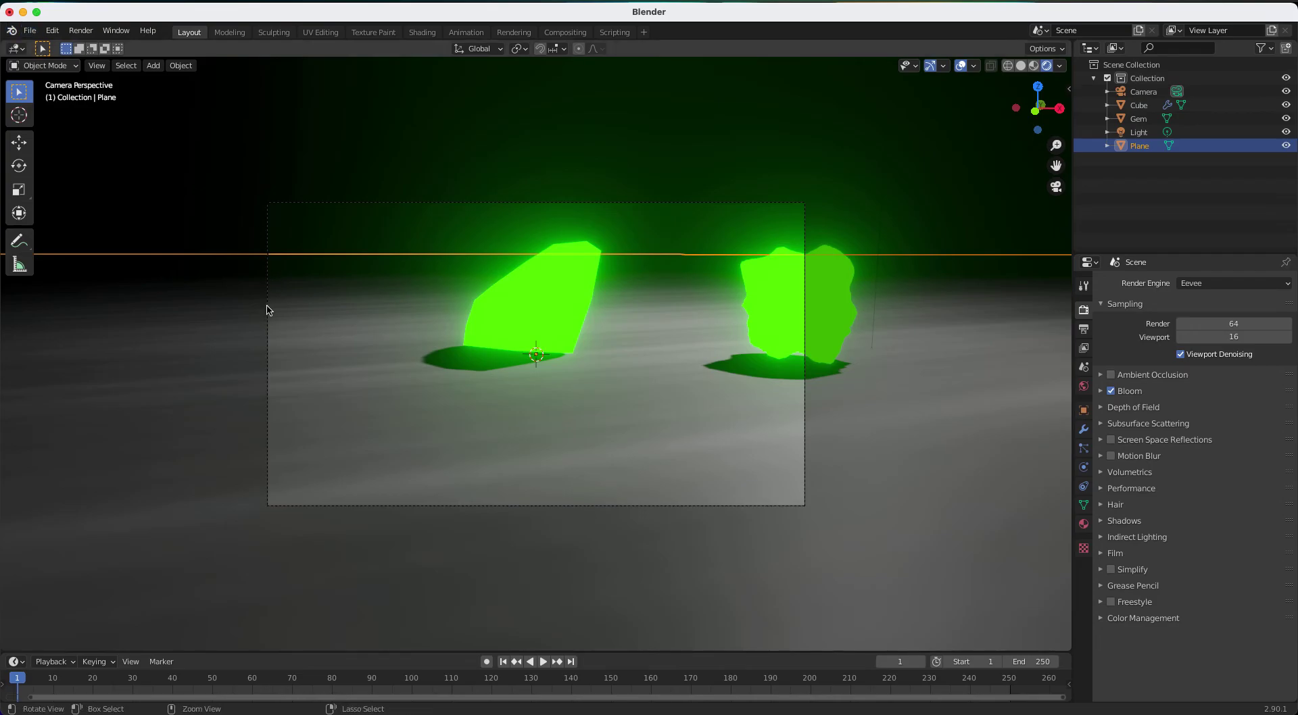
Save the scene as Kryptonite vid.blend in the Downloads folder and close the program
key(super+s)
click(559, 563)
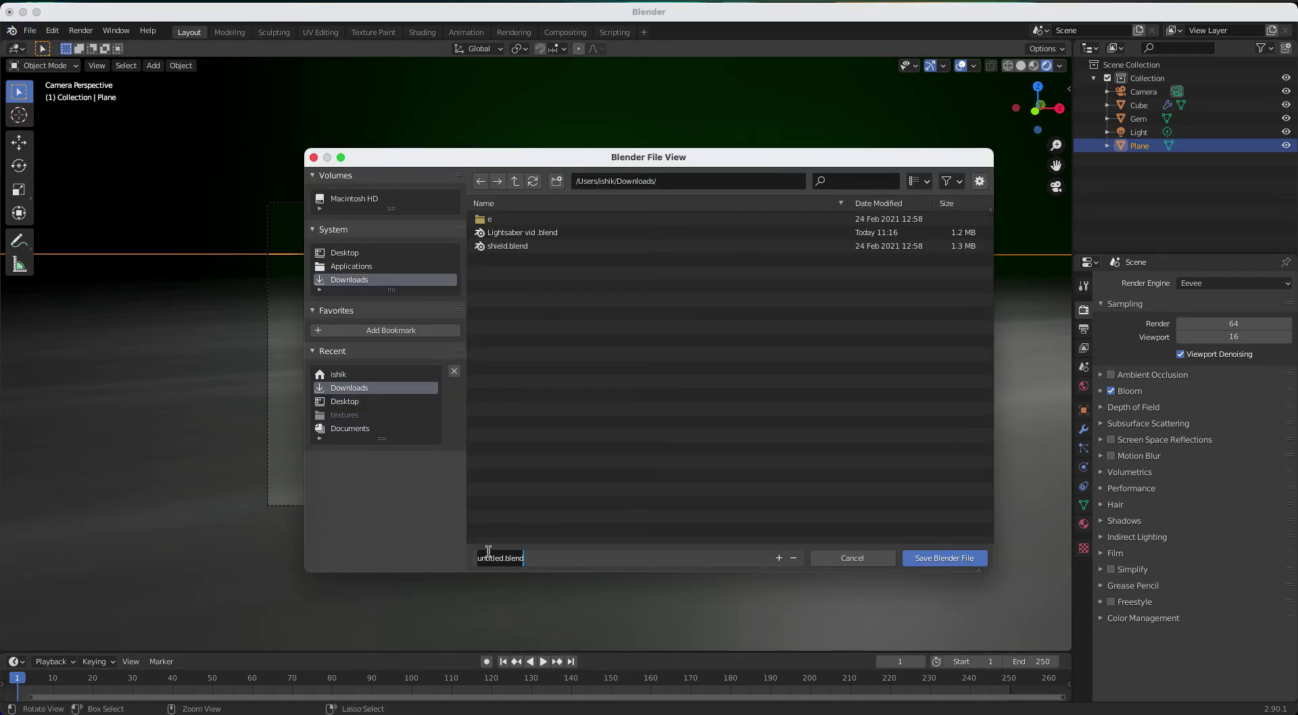
text(K)
right_click(966, 562)
right_click(967, 562)
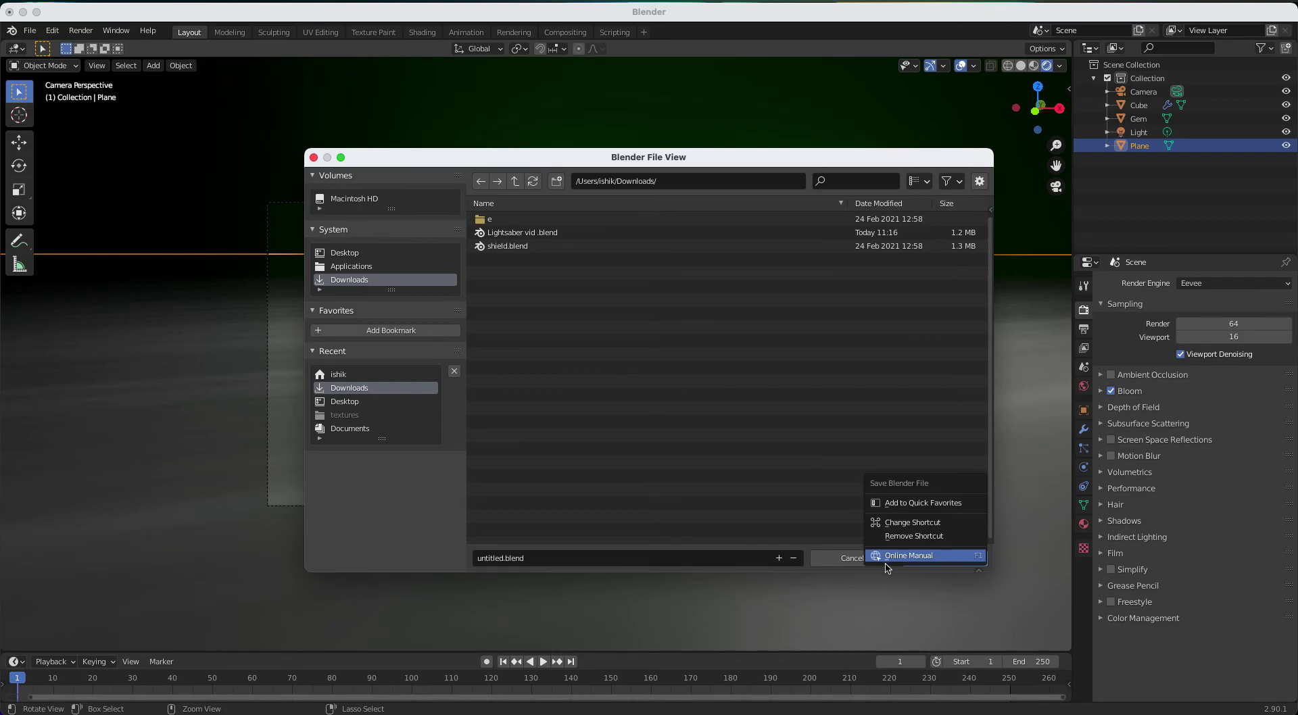
click(649, 558)
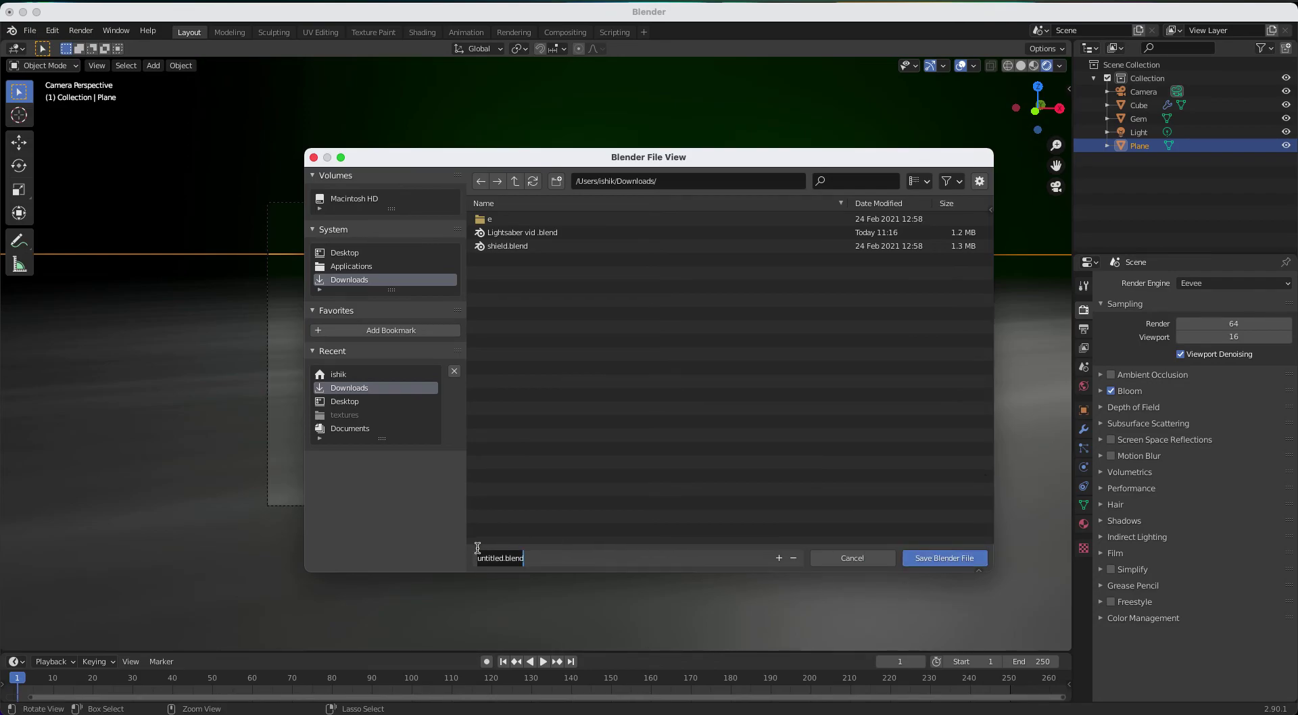
text(Kryptonite vid)
click(945, 552)
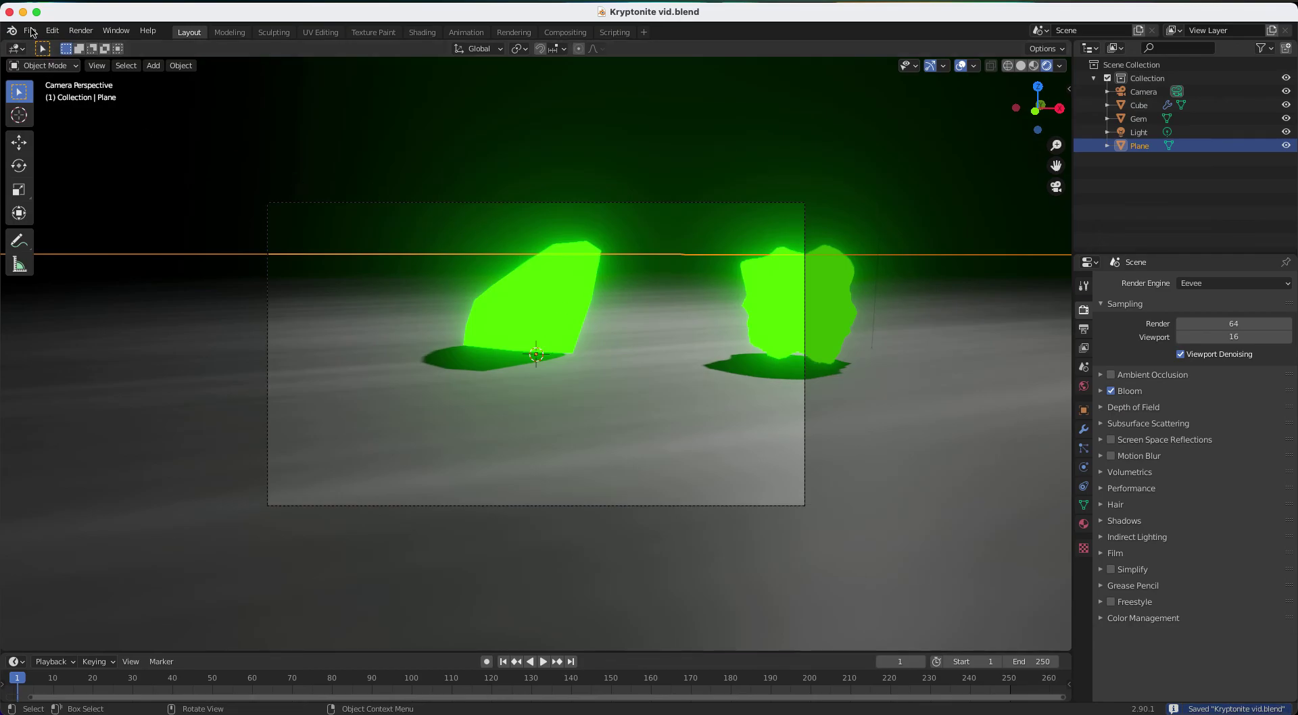
click(9, 12)
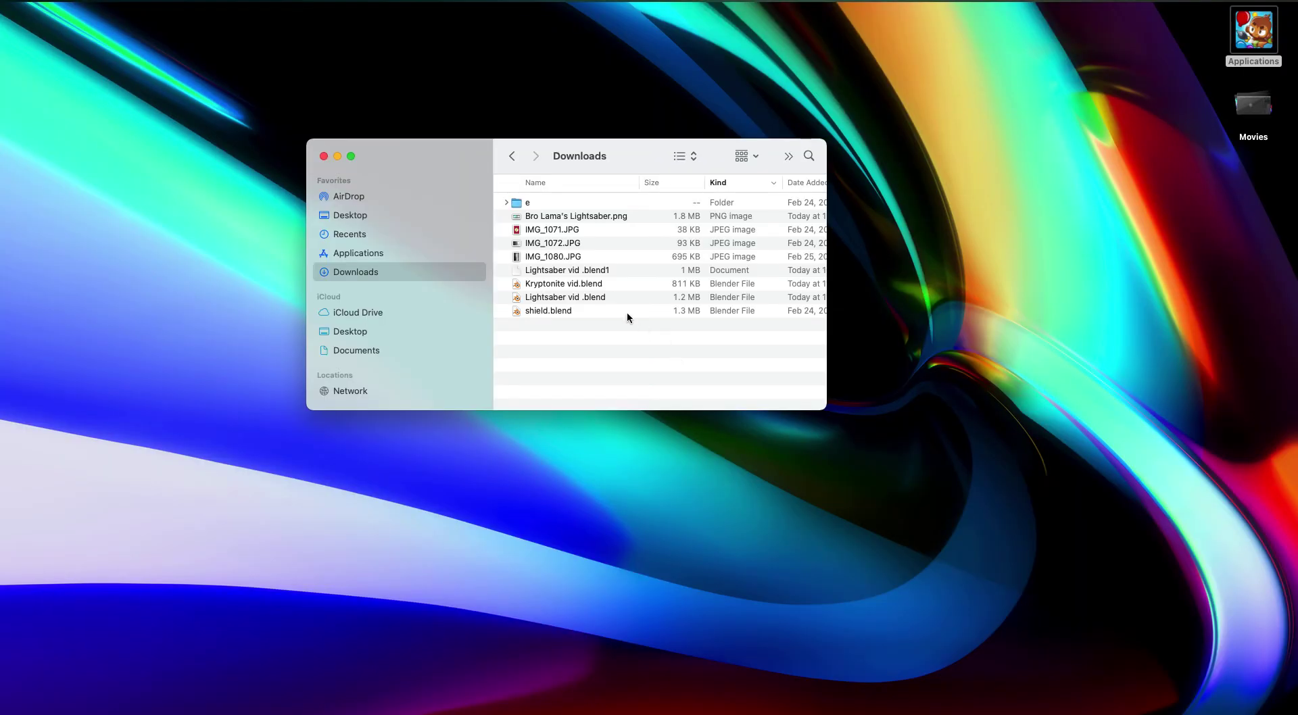
Force quit the Blender application that is still running
click(614, 287)
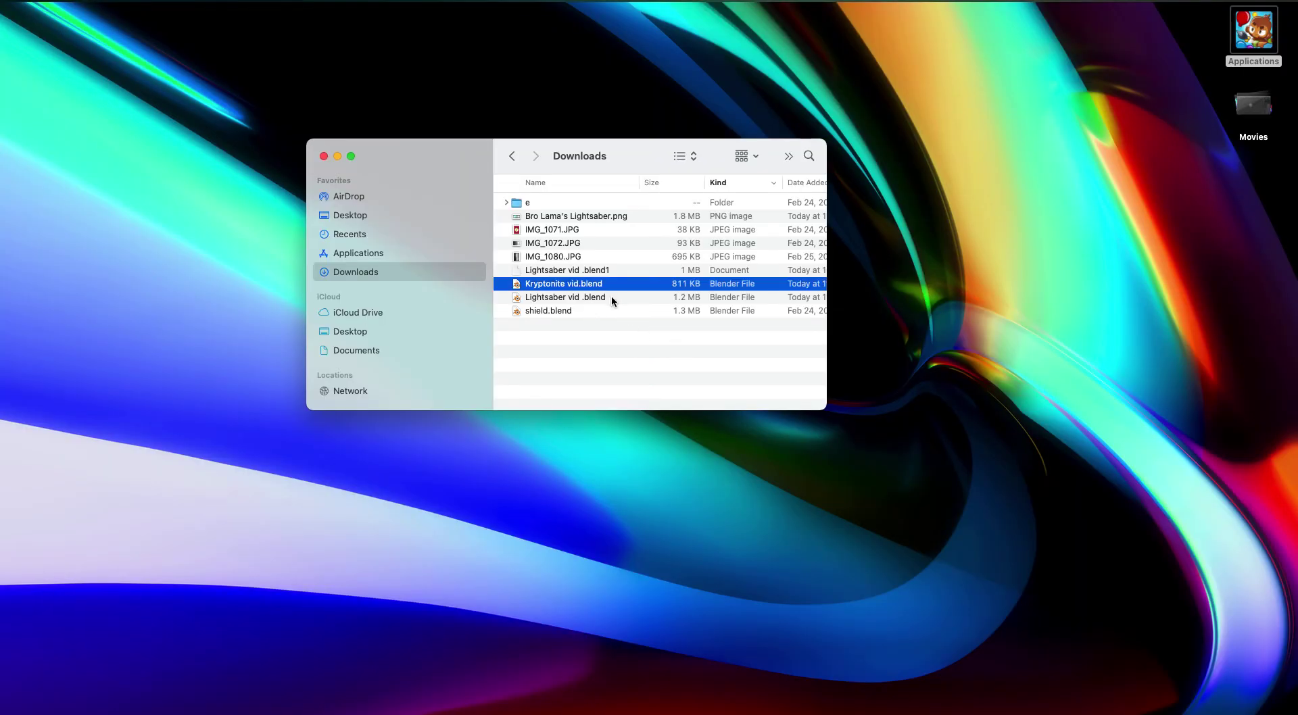
click(612, 295)
mouse_move(925, 688)
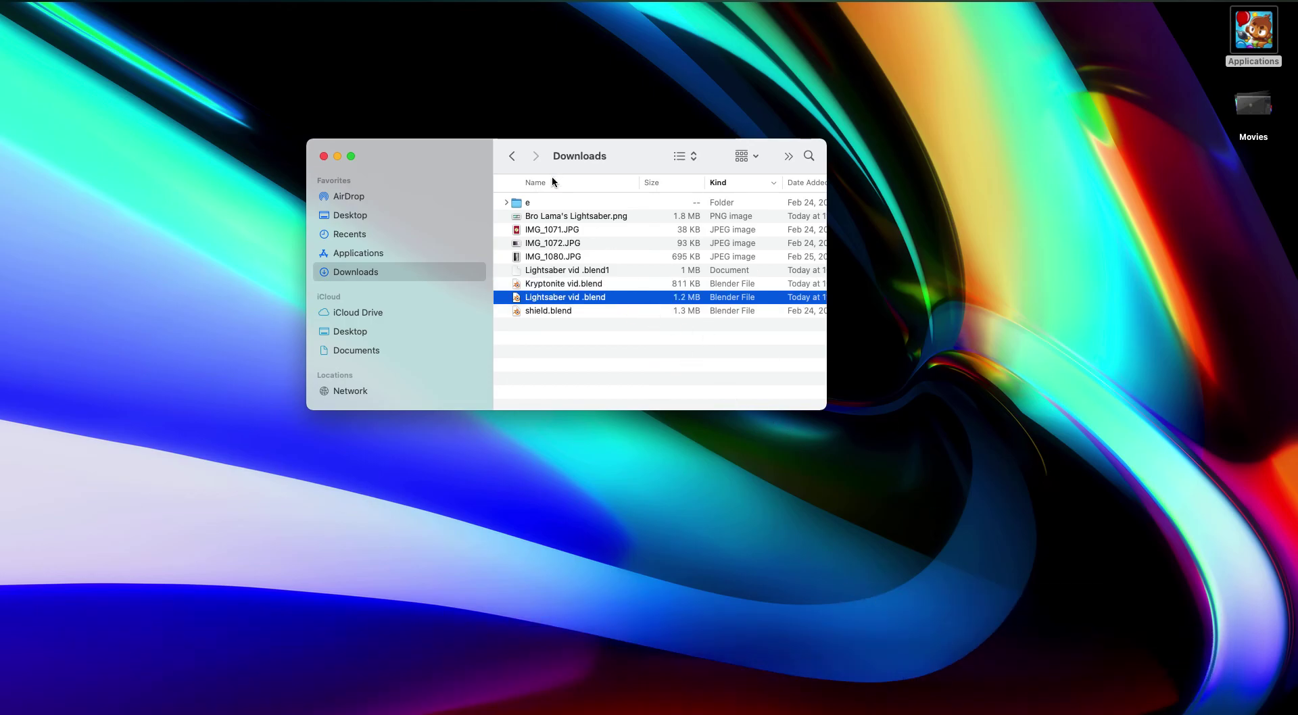
click(402, 256)
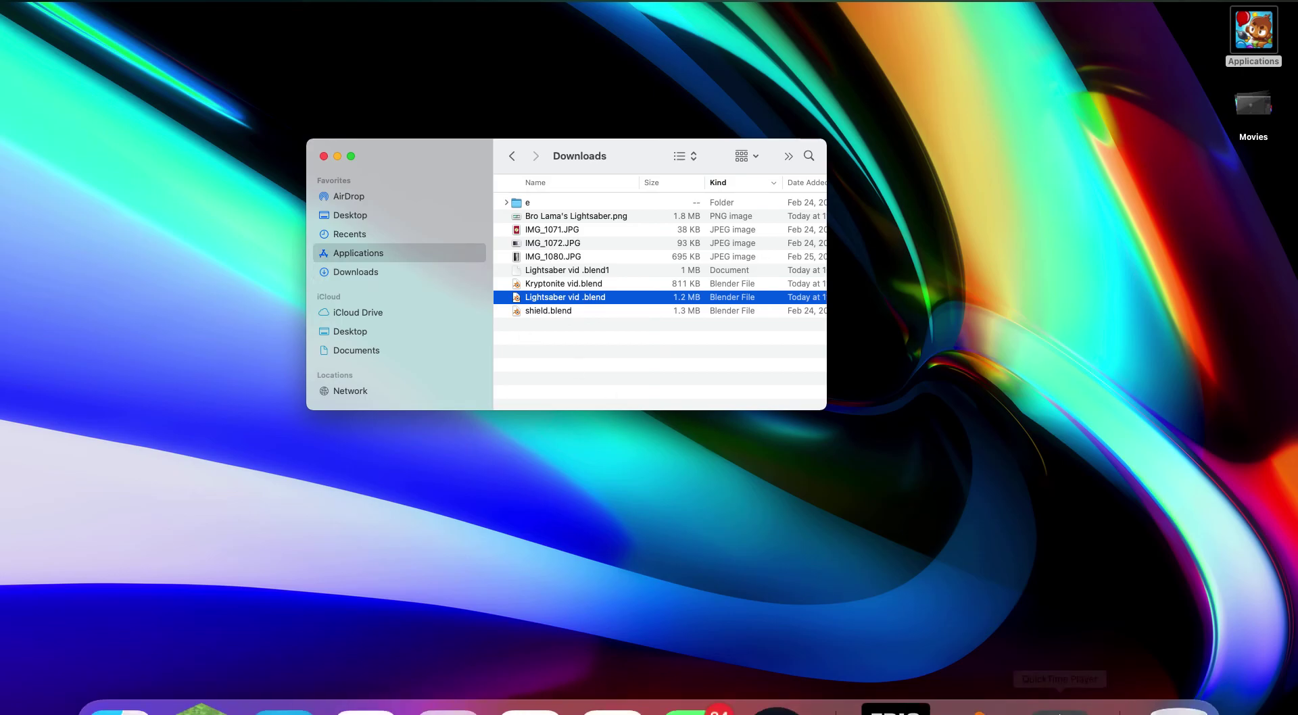
right_click(970, 675)
click(971, 675)
right_click(970, 674)
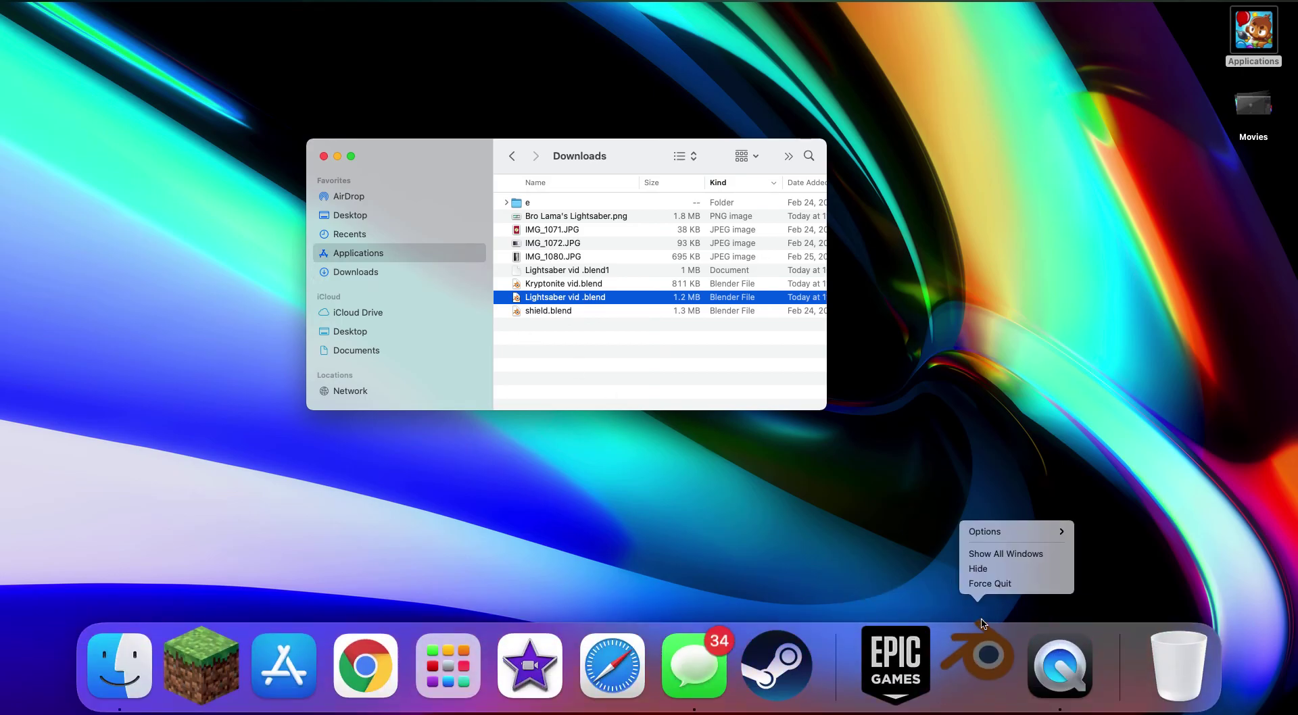
click(999, 590)
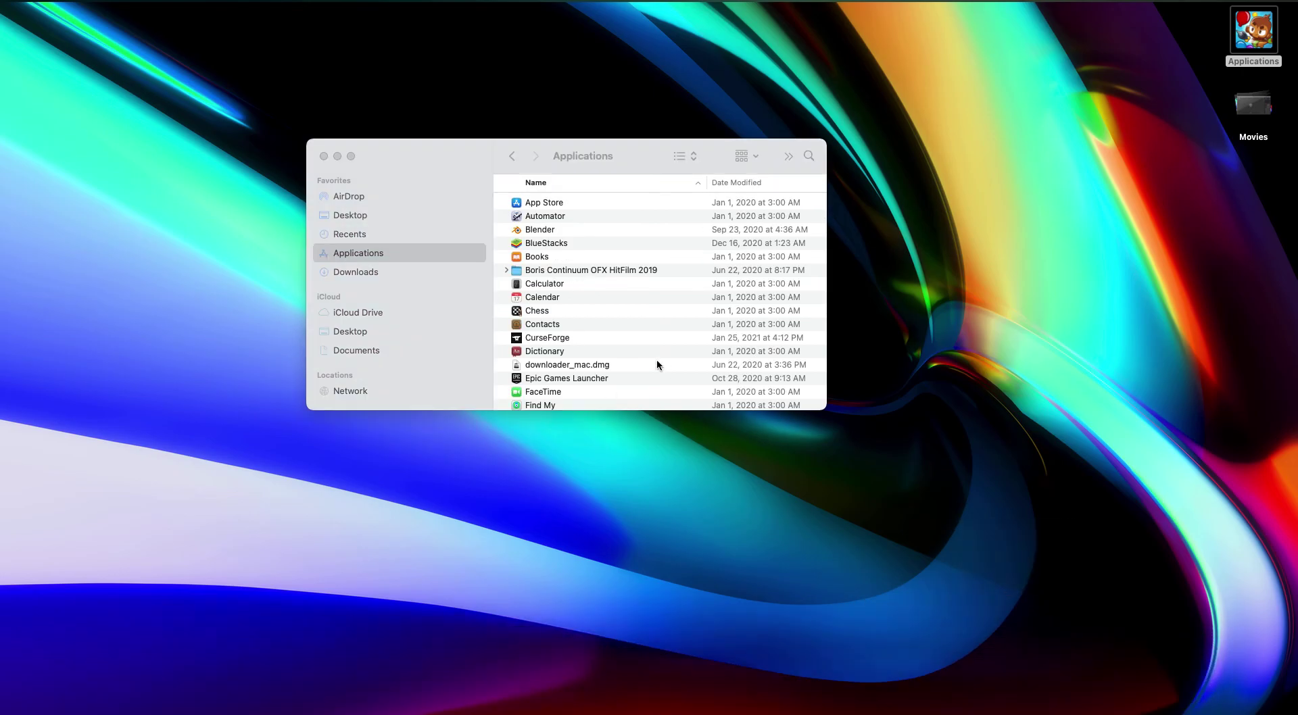
Look through the Recents, Desktop, iCloud Drive and Downloads folders for the saved image
click(431, 230)
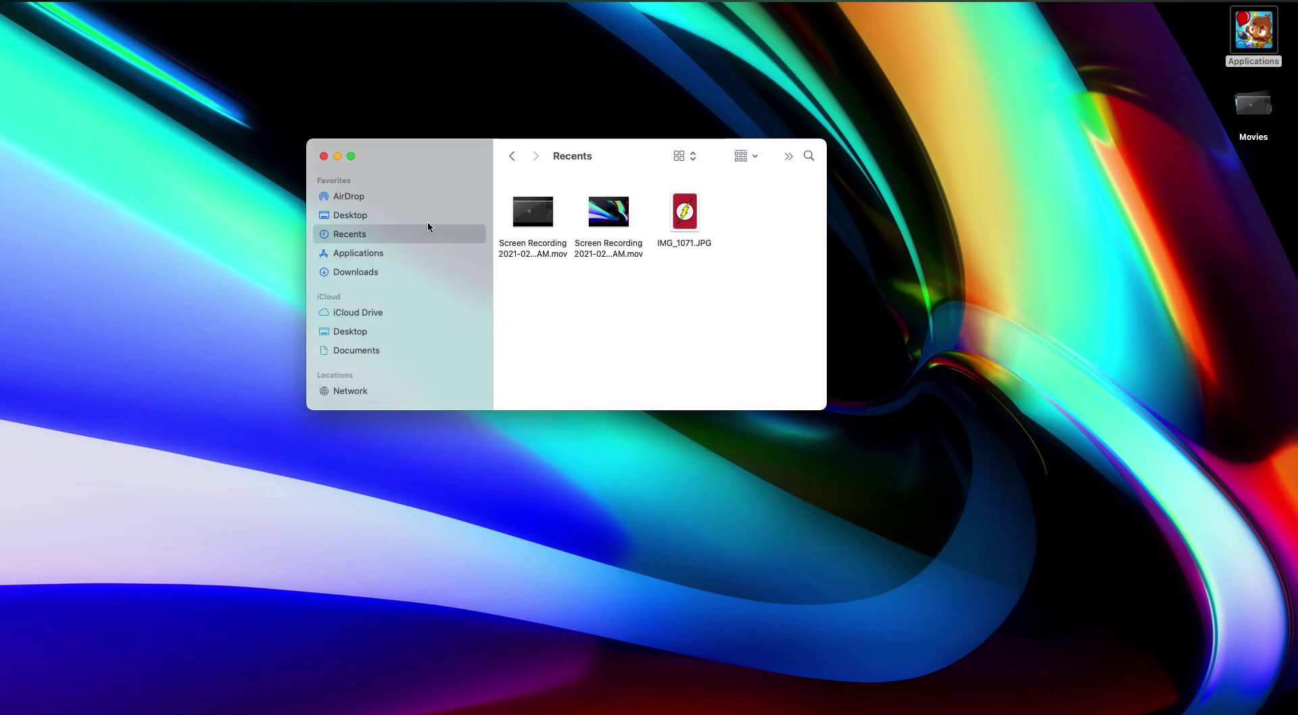
click(428, 221)
click(429, 201)
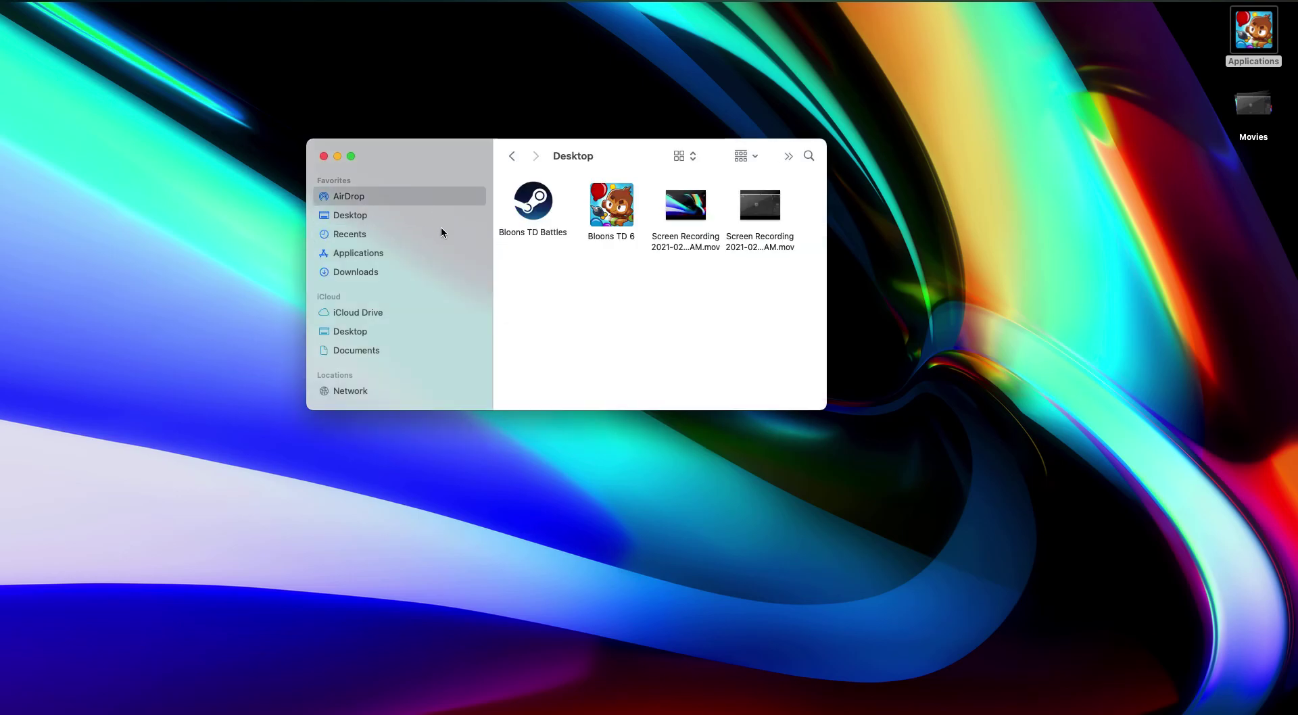
click(433, 273)
click(404, 315)
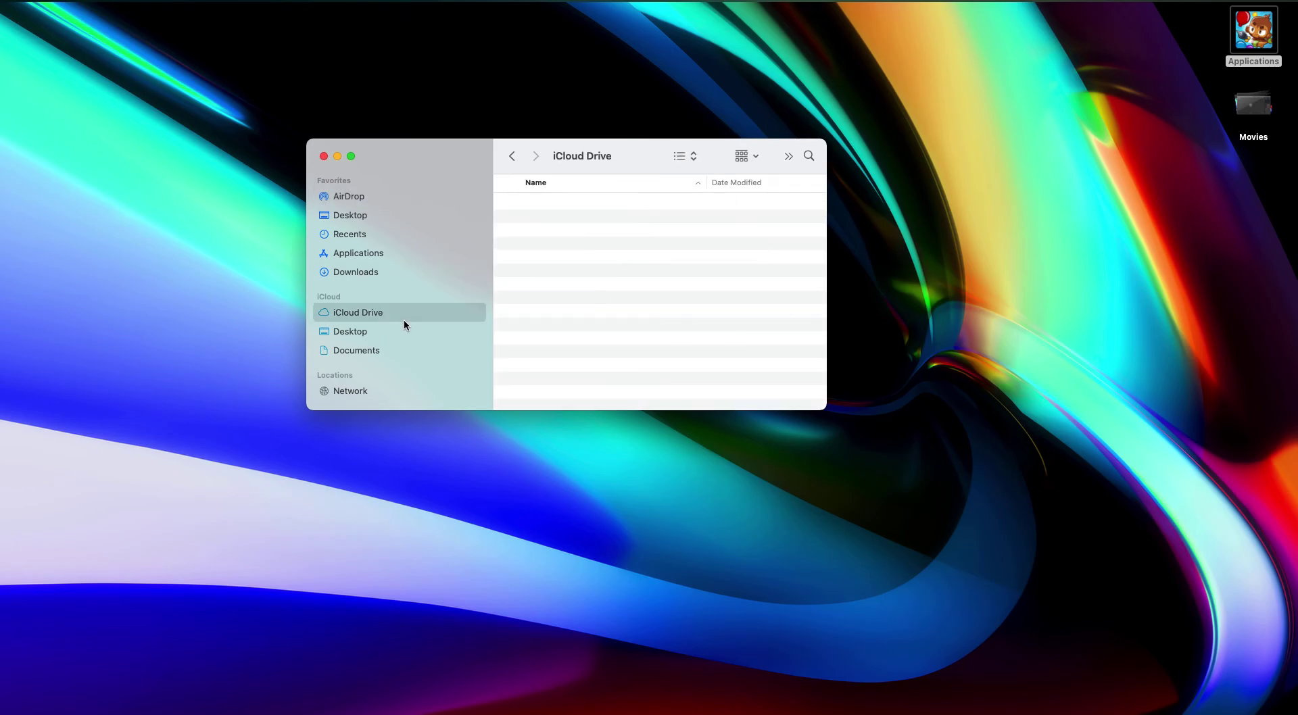
click(411, 273)
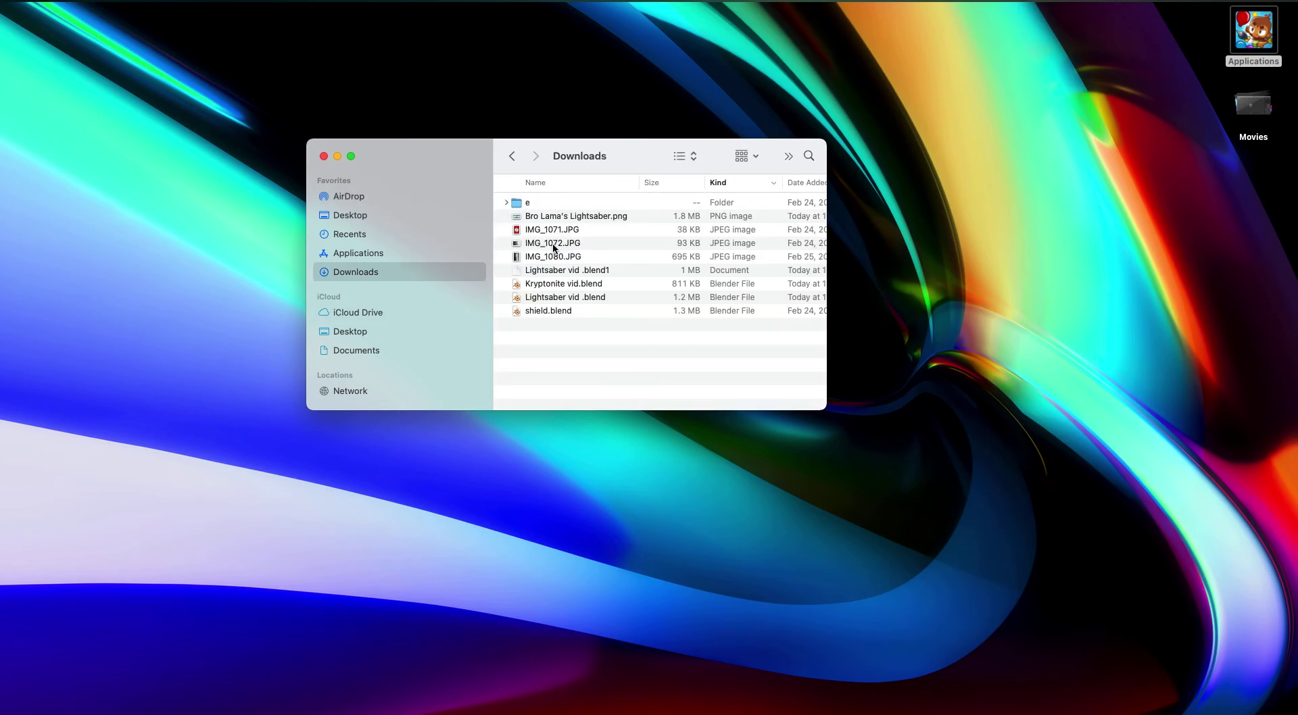
Open the Lightsaber PNG image from the Downloads folder and bring its preview window to the front
click(621, 218)
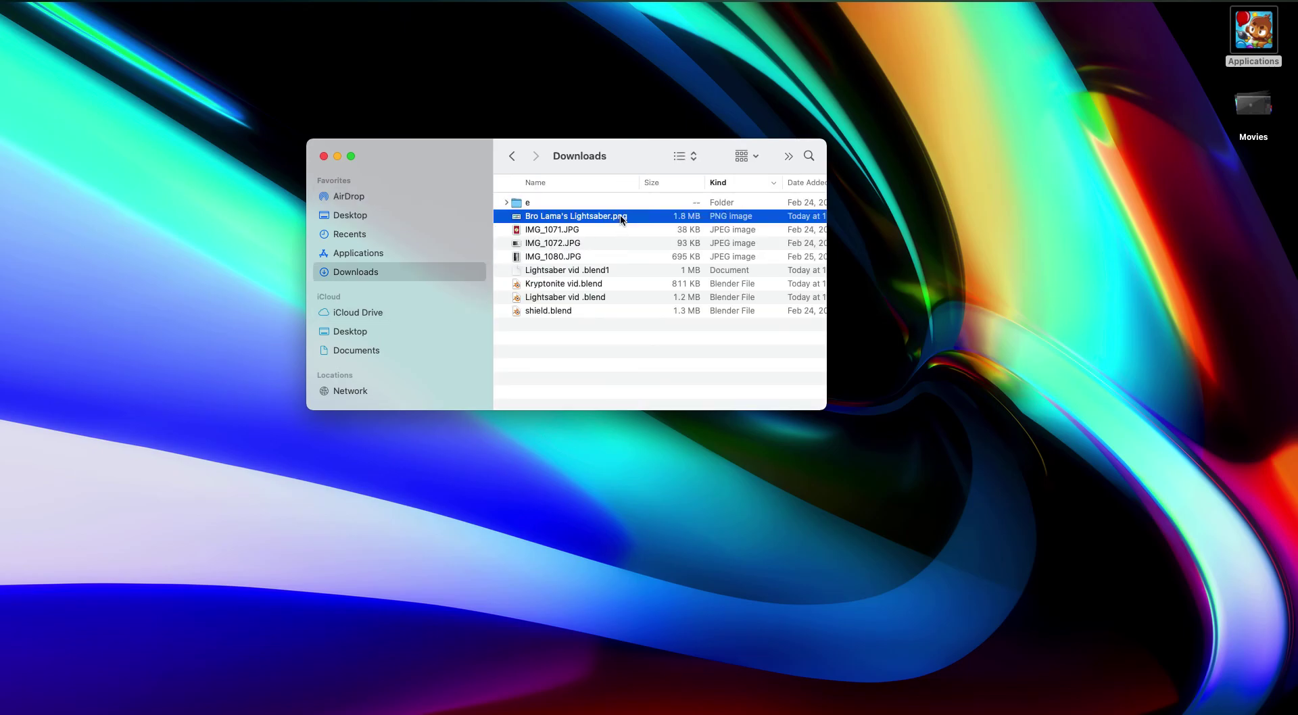
double_click(542, 219)
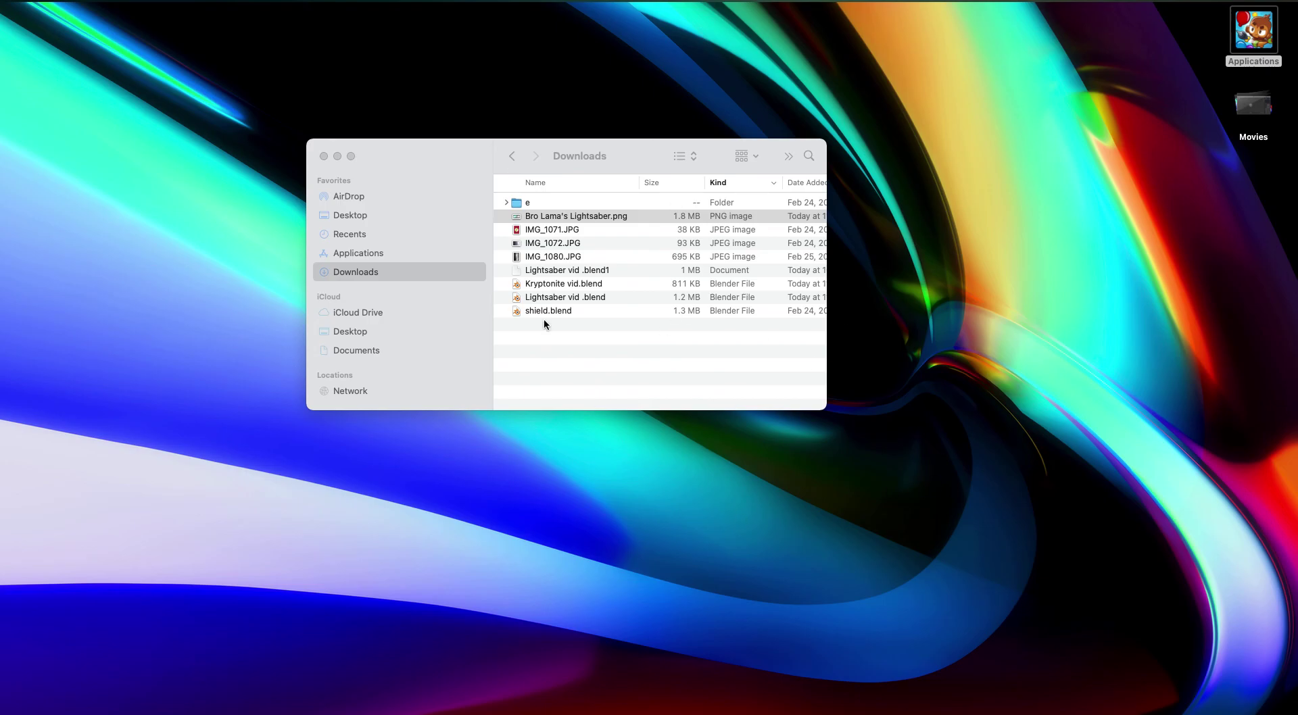
click(524, 207)
click(533, 222)
click(508, 205)
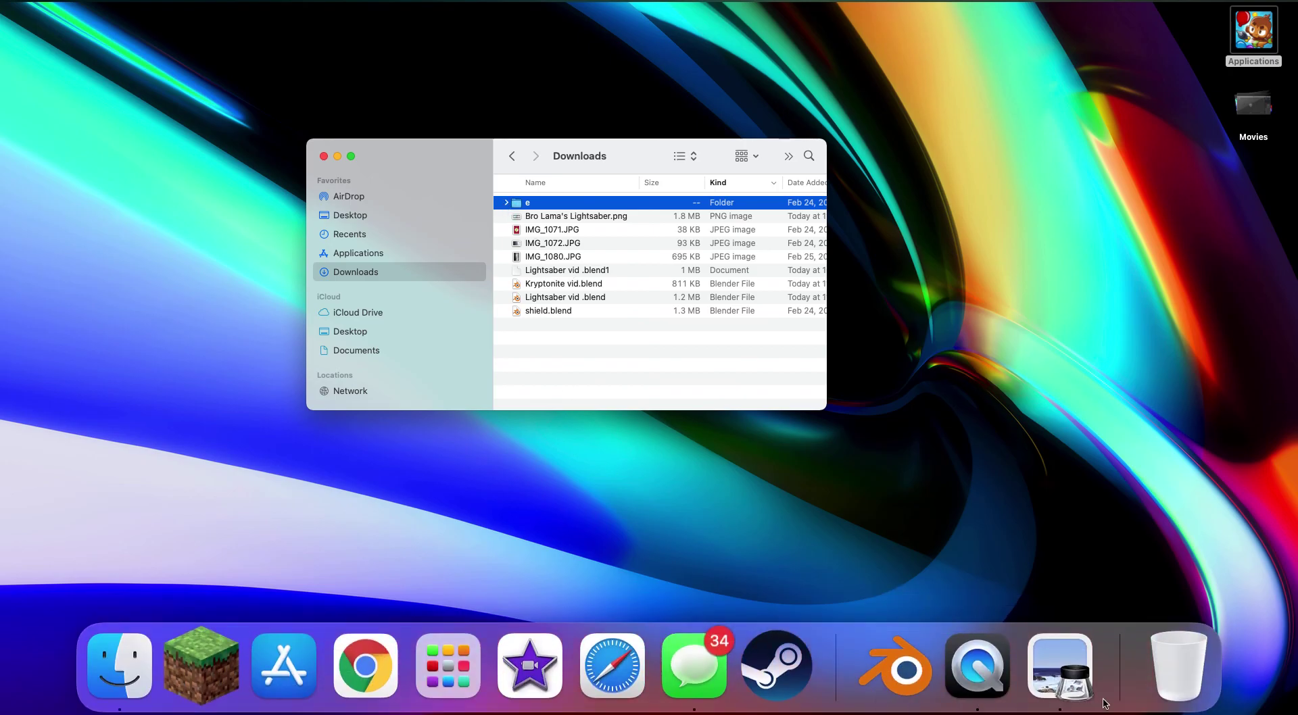
click(1061, 666)
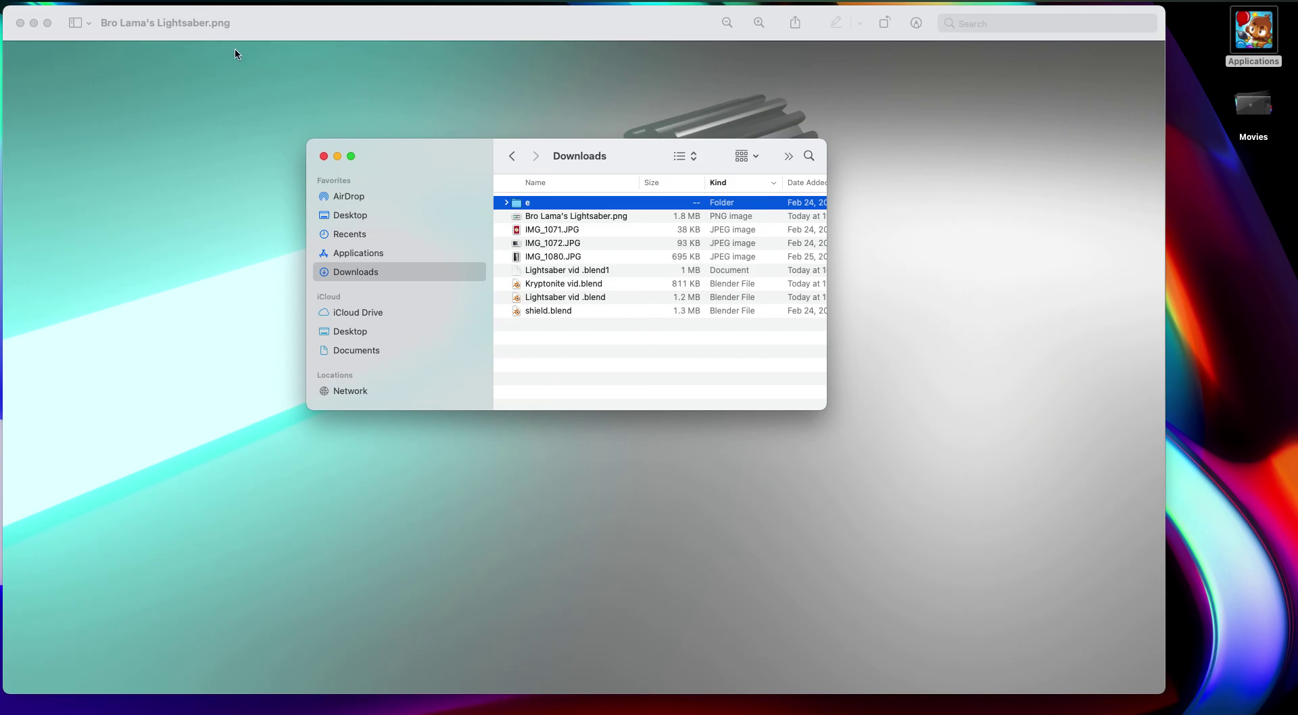
click(234, 49)
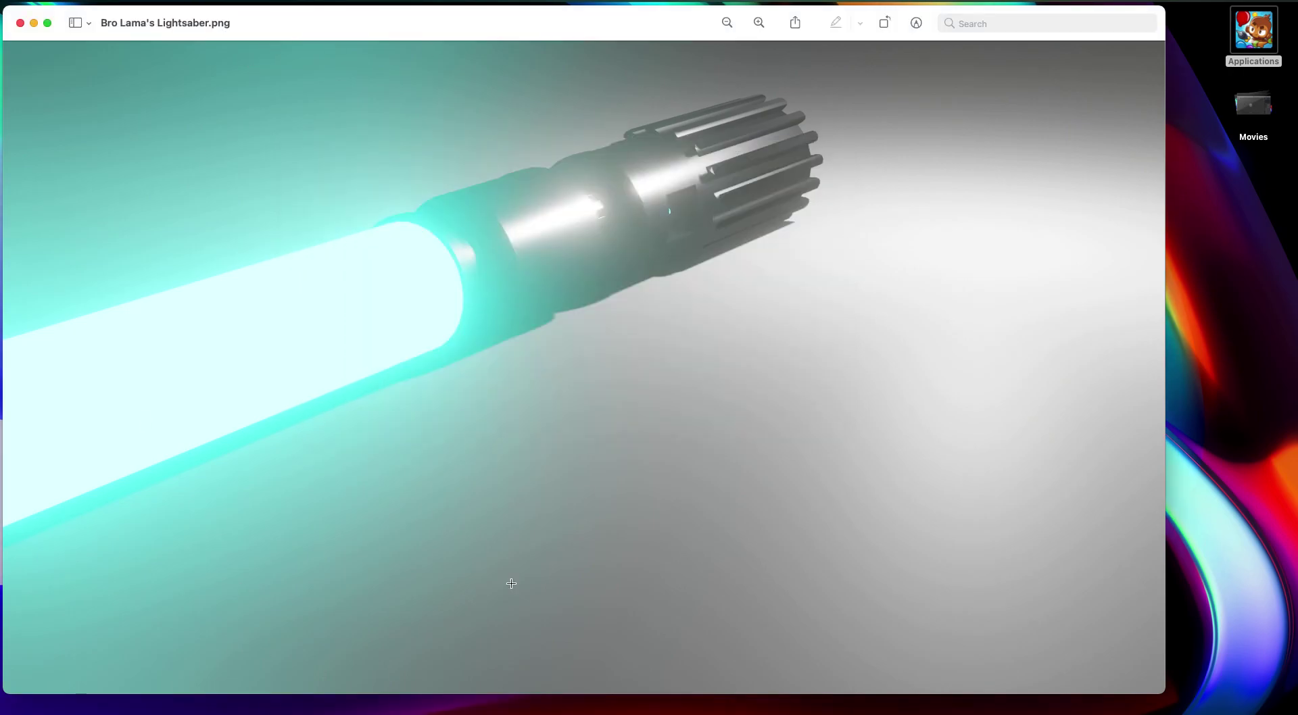